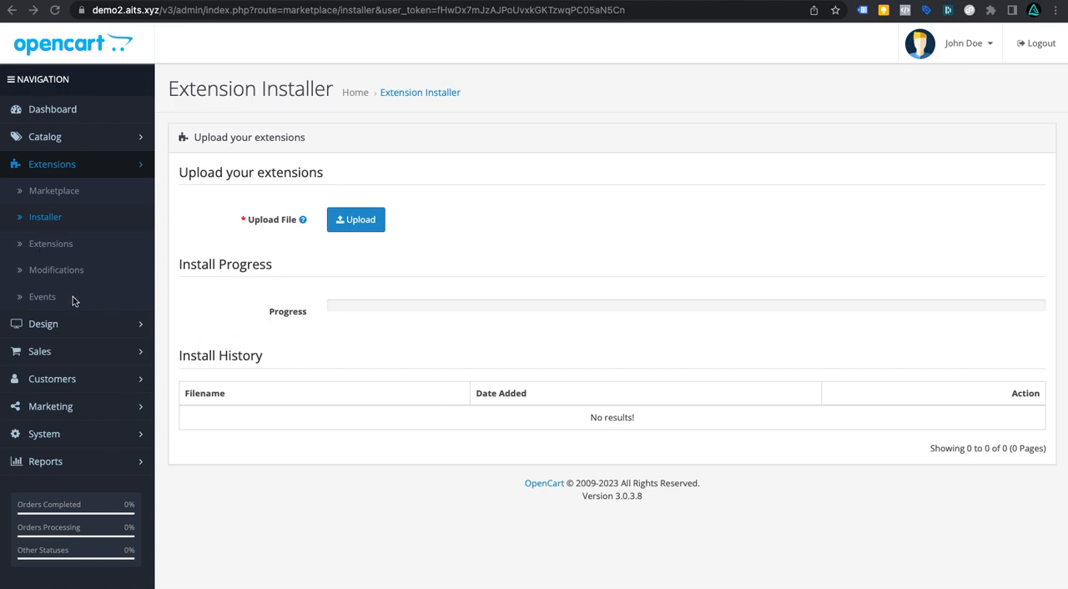
Step: Upload the tagmanager.ocmod.zip package from the OC Google Tag Manager folder through the Extension Installer
click(38, 219)
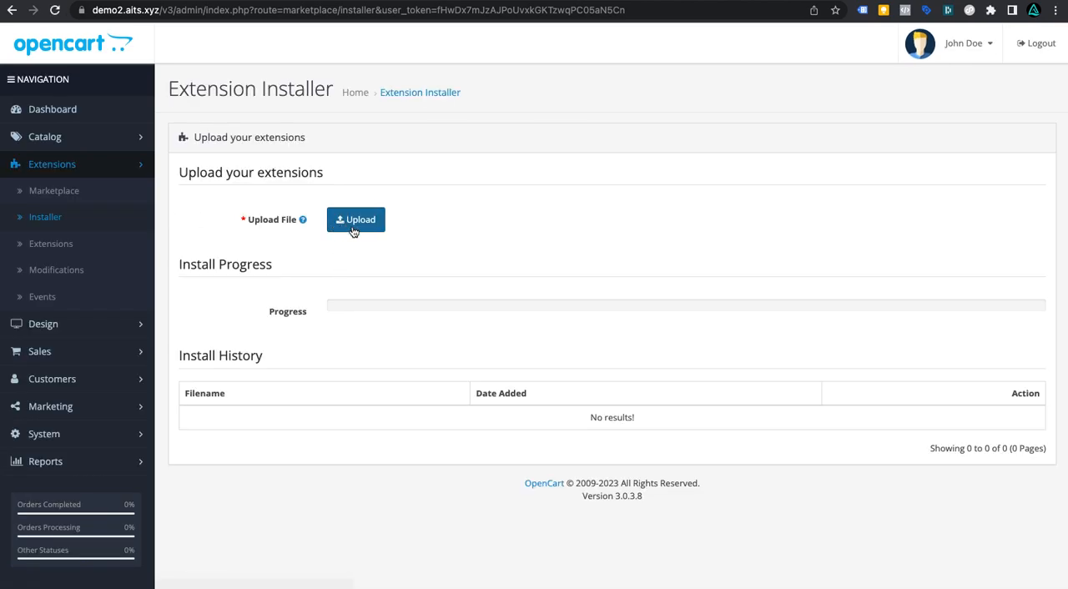
click(356, 225)
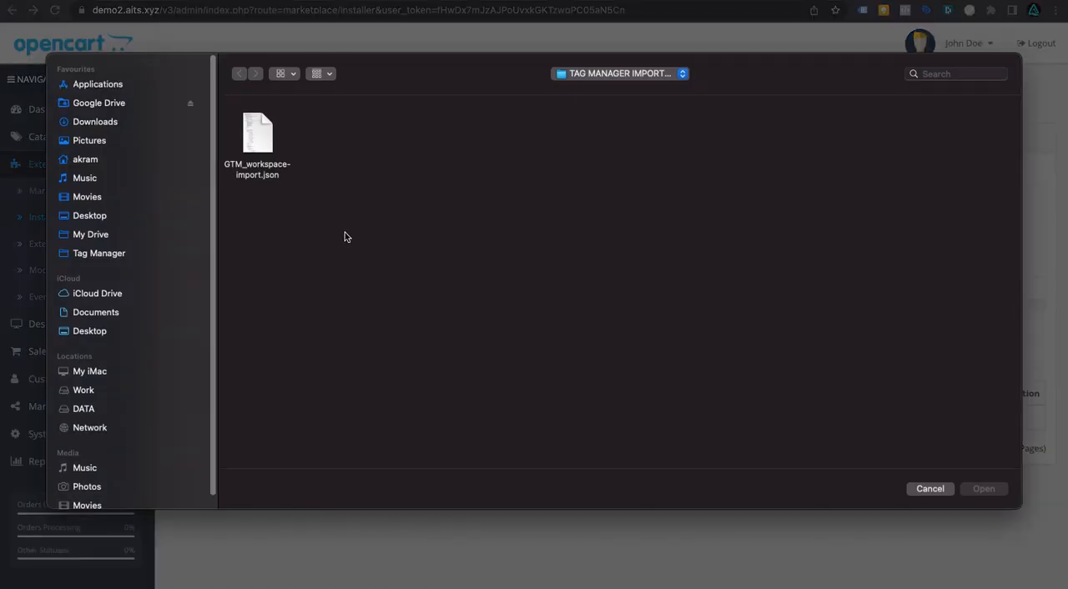
click(601, 76)
click(606, 87)
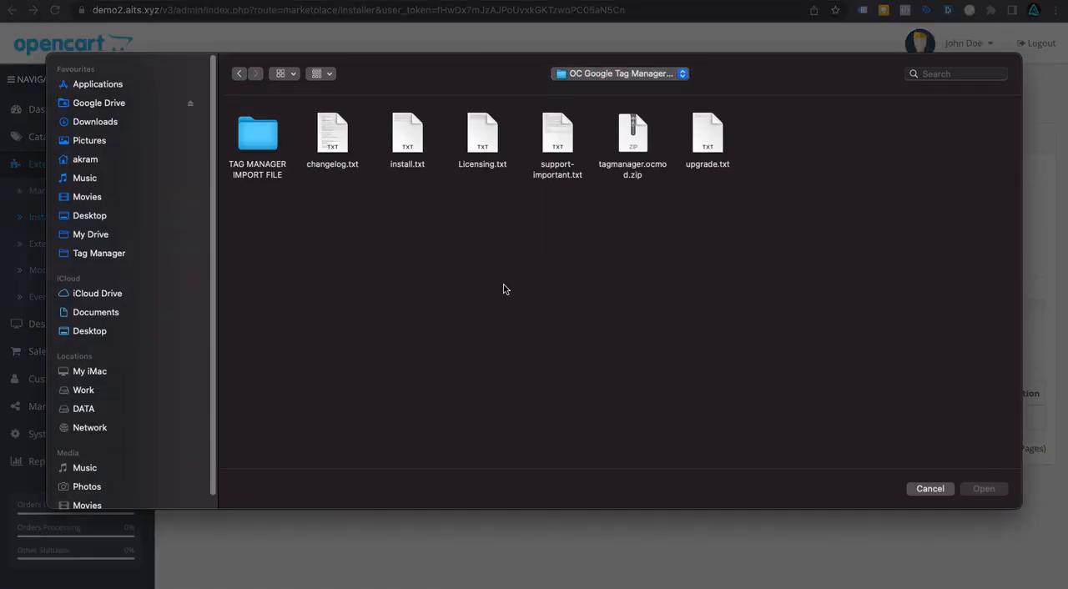
drag(765, 219, 258, 157)
click(484, 235)
click(634, 167)
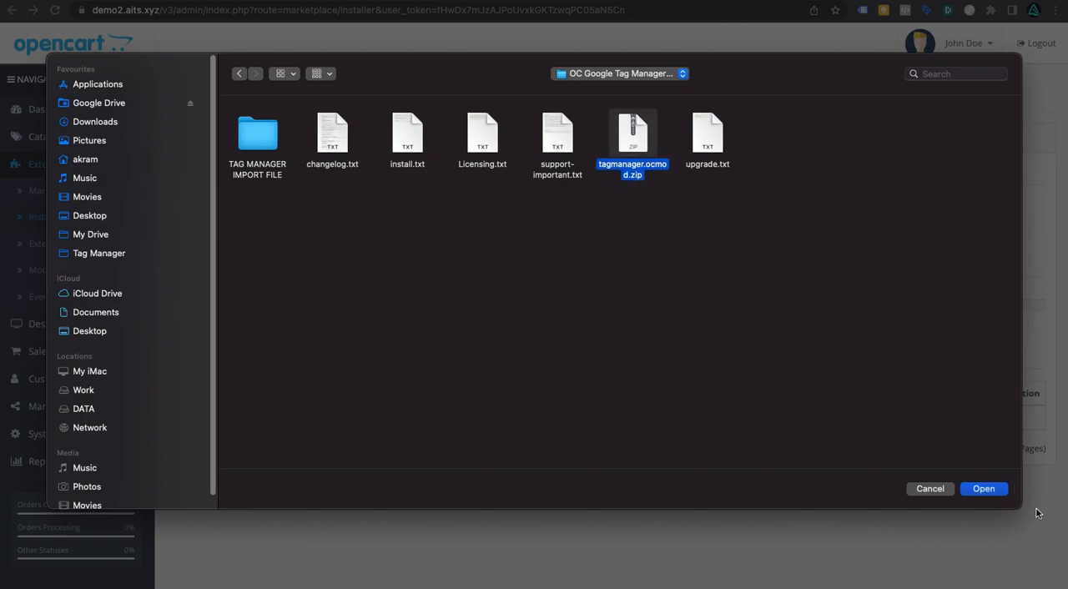
click(983, 490)
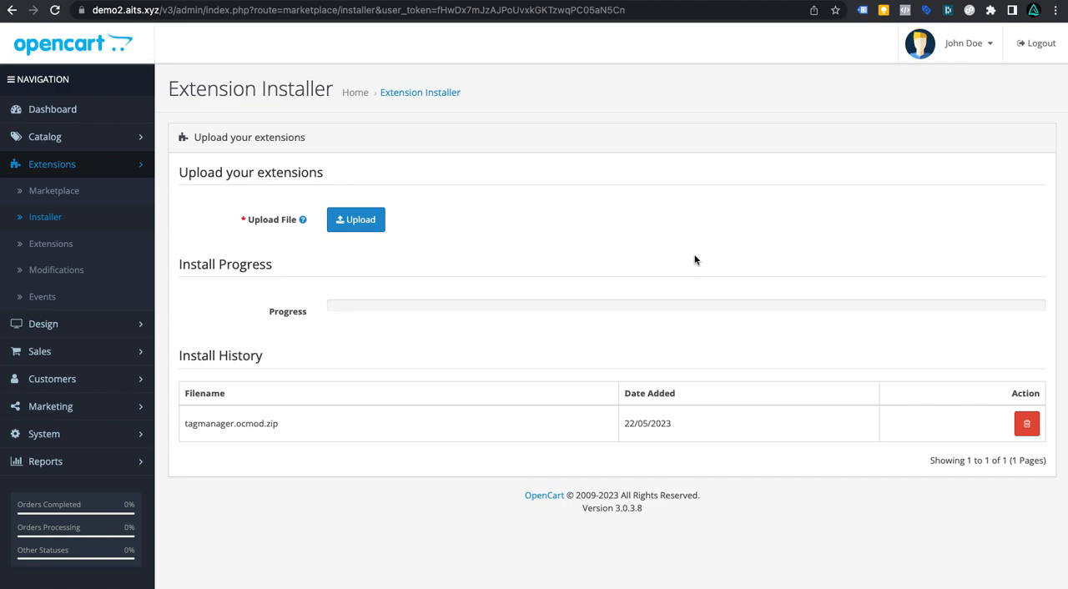
Step: Install the Tag Manager (Analytics / Pixel / Google Ads) extension from the Analytics extensions list
click(41, 244)
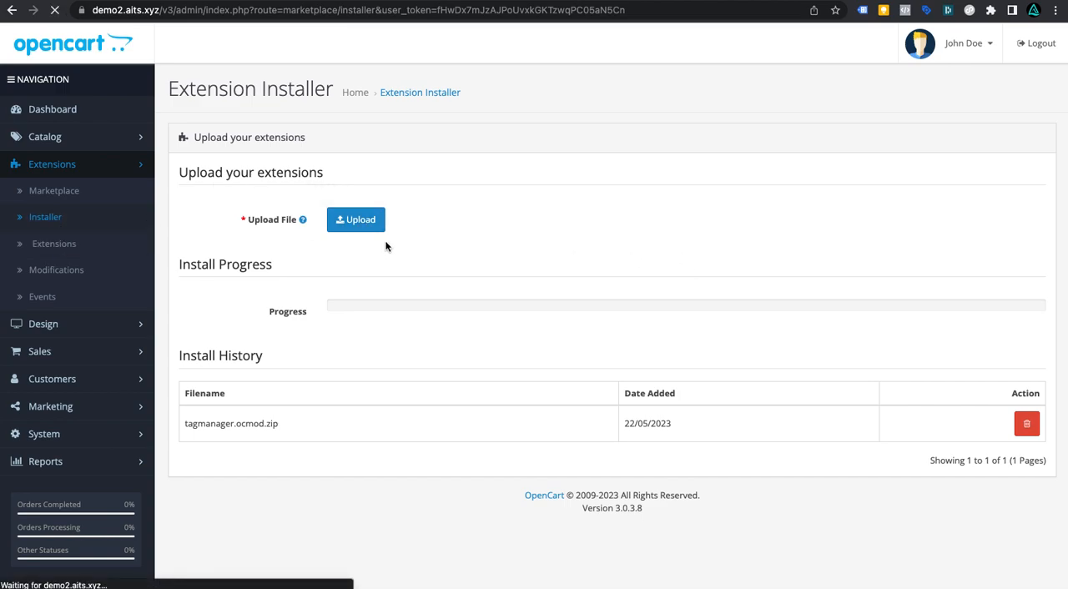
click(365, 231)
click(362, 237)
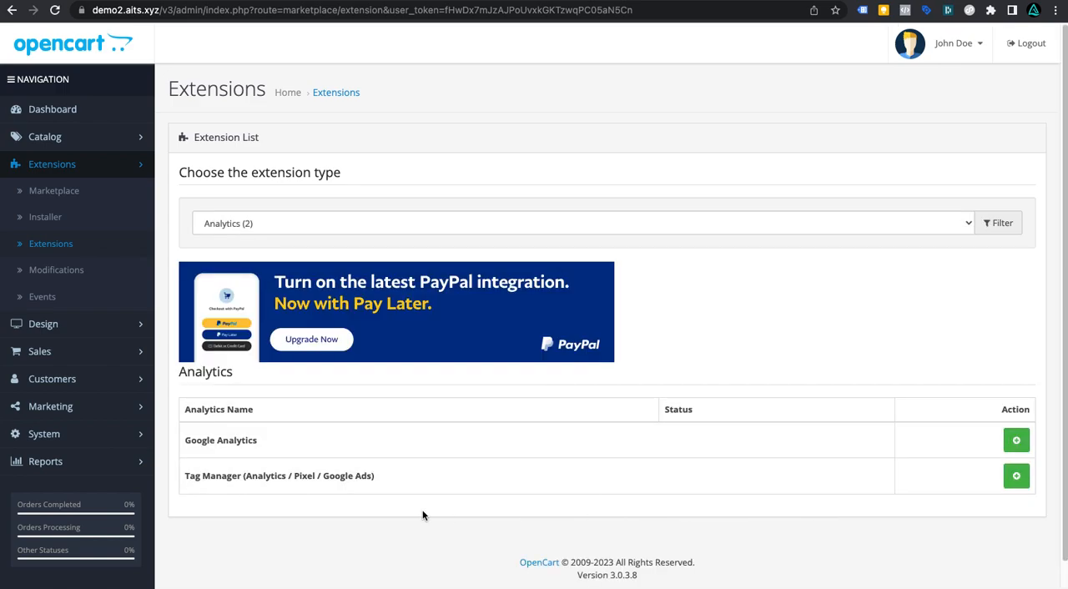
drag(181, 477, 800, 482)
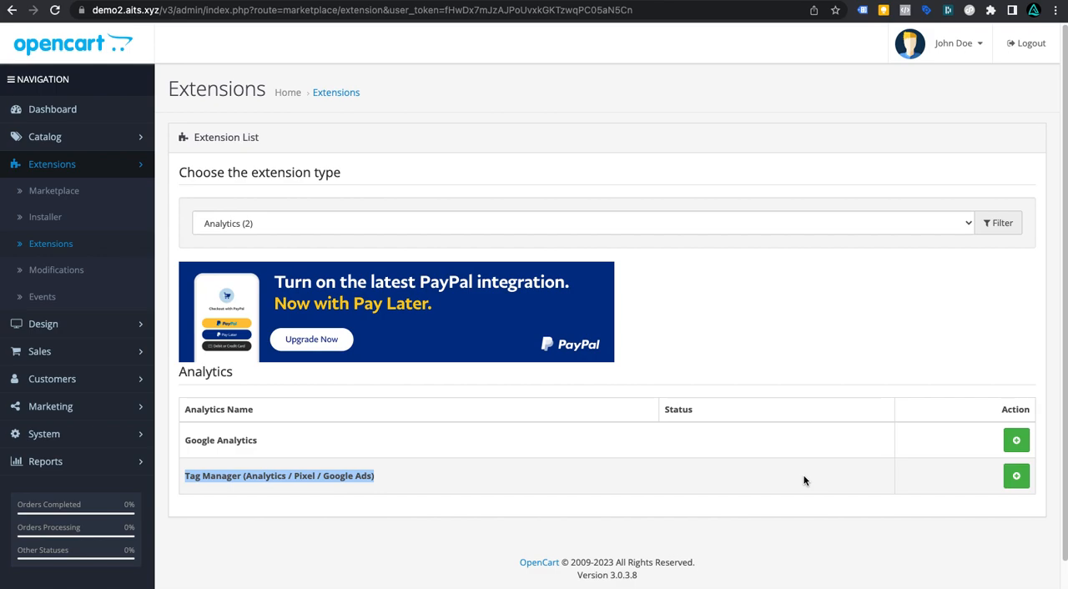
click(1026, 488)
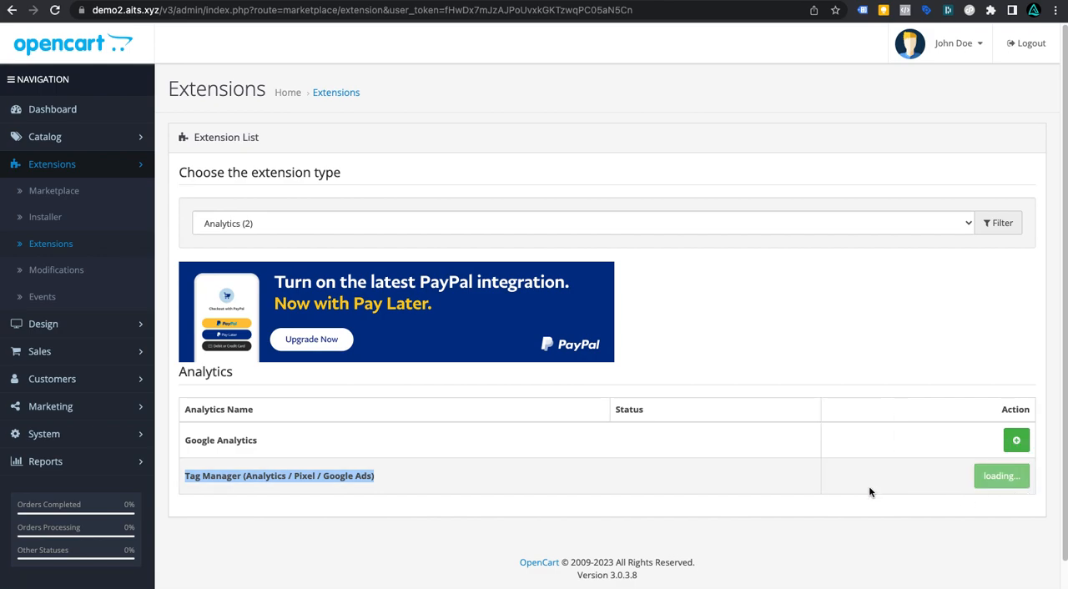
scroll(893, 402, down, 1)
scroll(893, 402, down, 2)
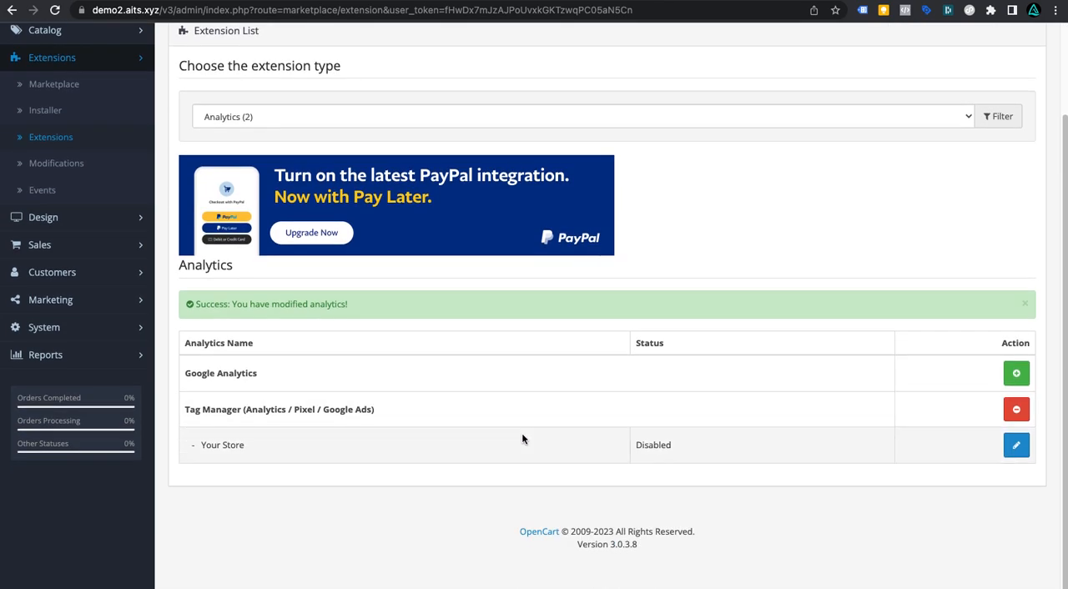
Step: Open the Tag Manager extension's settings for Your Store
drag(195, 447, 381, 444)
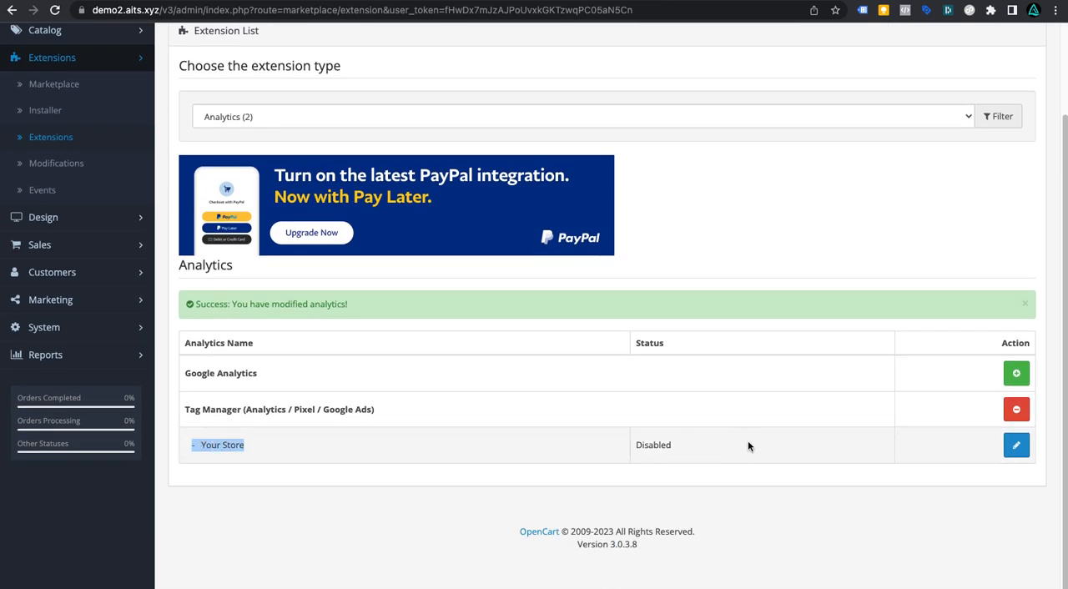
click(572, 457)
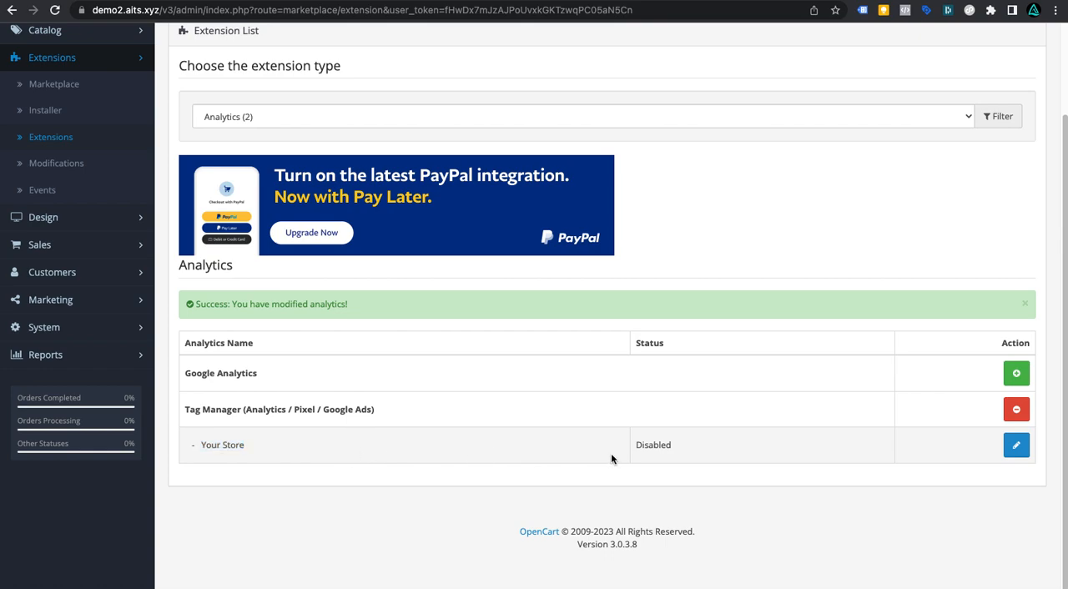
click(1015, 448)
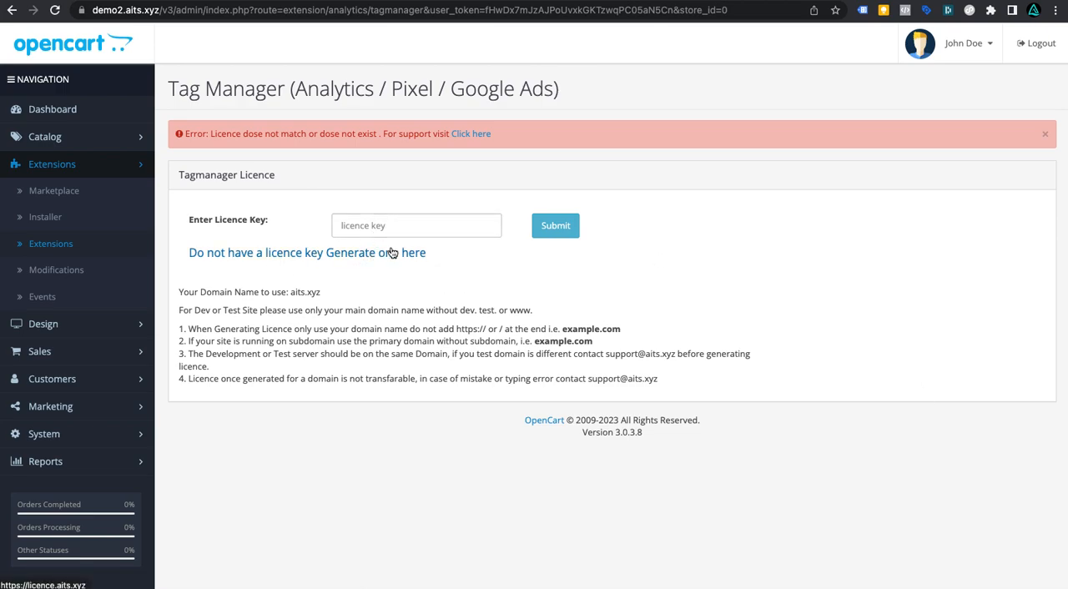
Step: Open the licence generator and fill in the order ID, the account e-mail and the domain aits.xyz
click(339, 260)
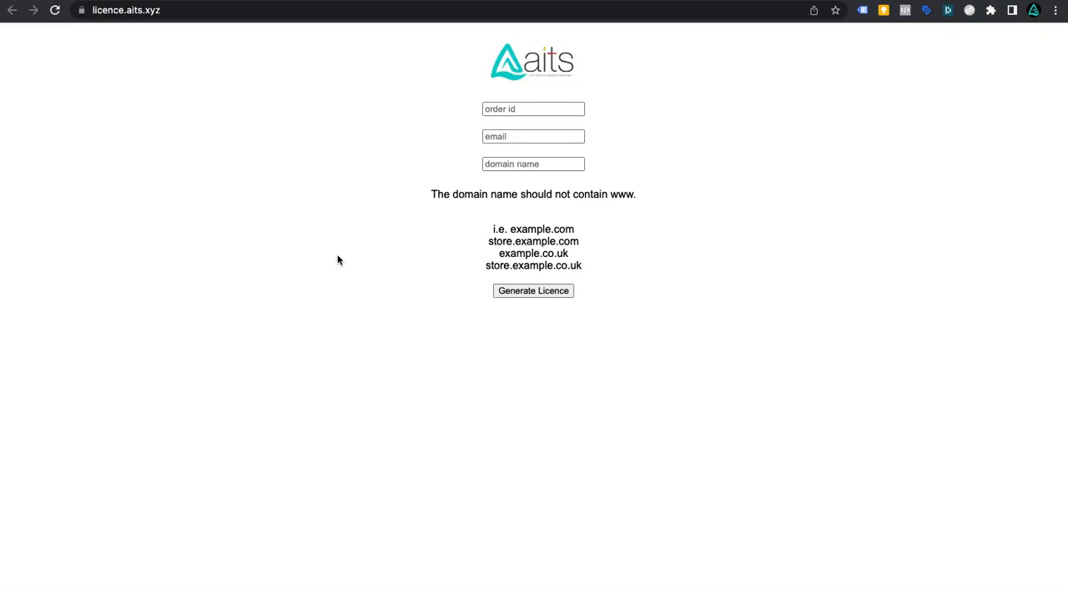
click(555, 112)
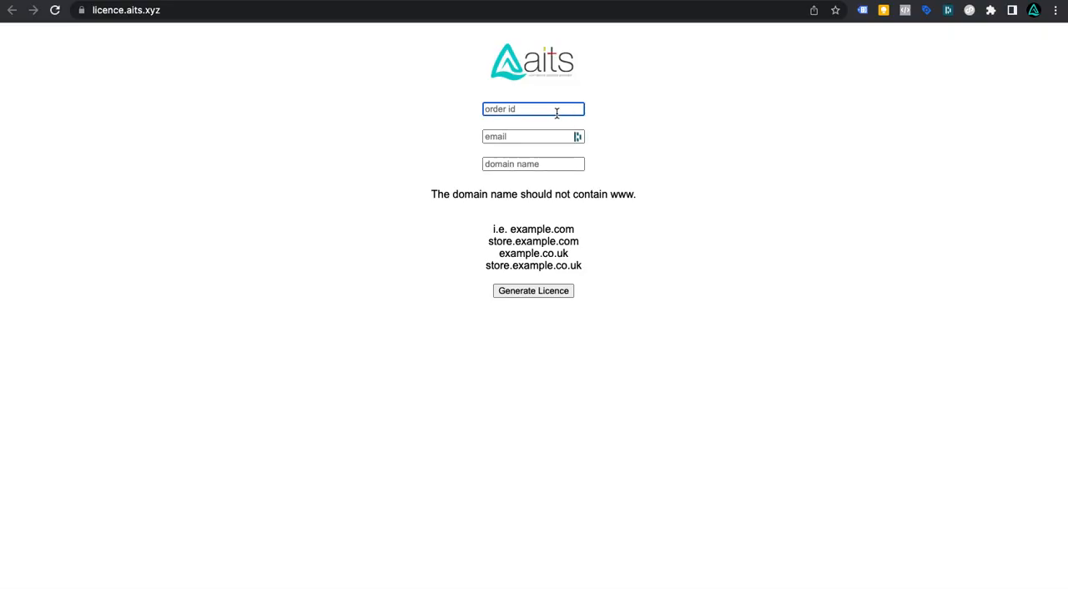
key(super+v)
key(Tab)
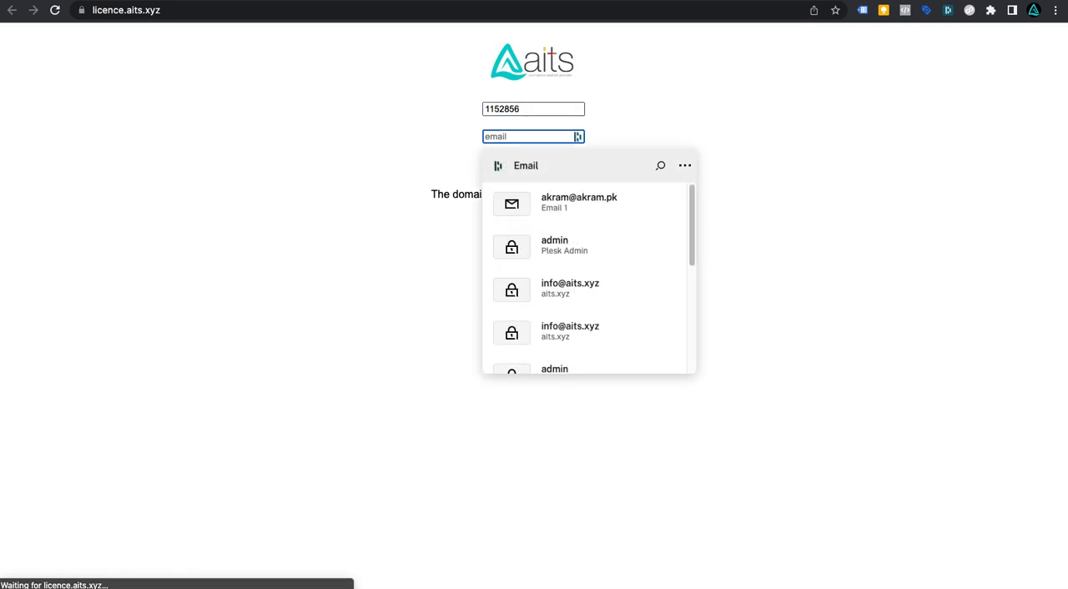
key(Tab)
text(aits.xyz)
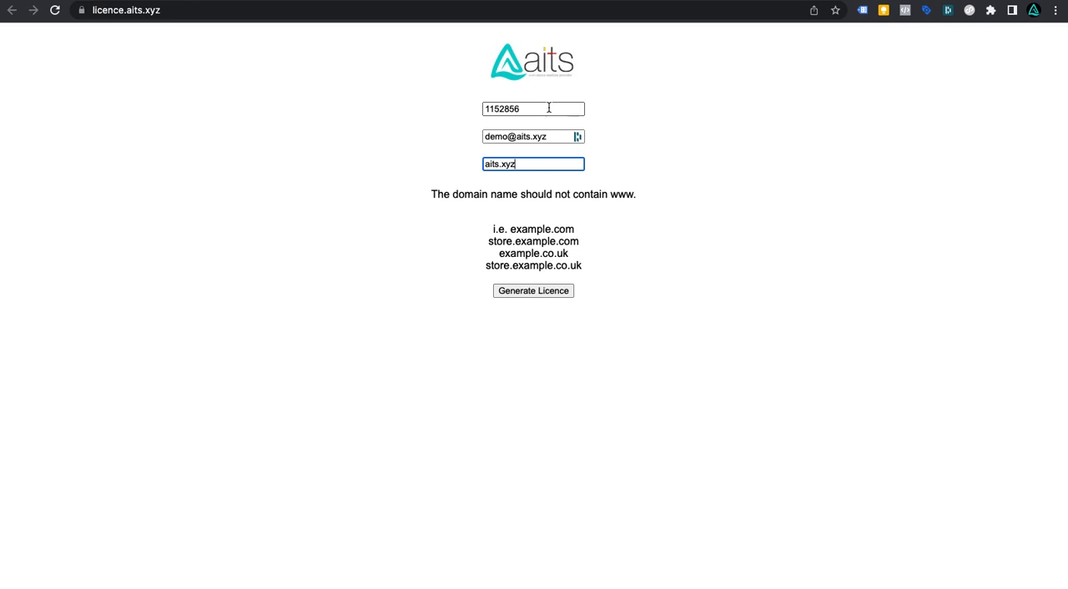
Step: Check the domain name required on the admin licence page, then generate the licence
click(178, 0)
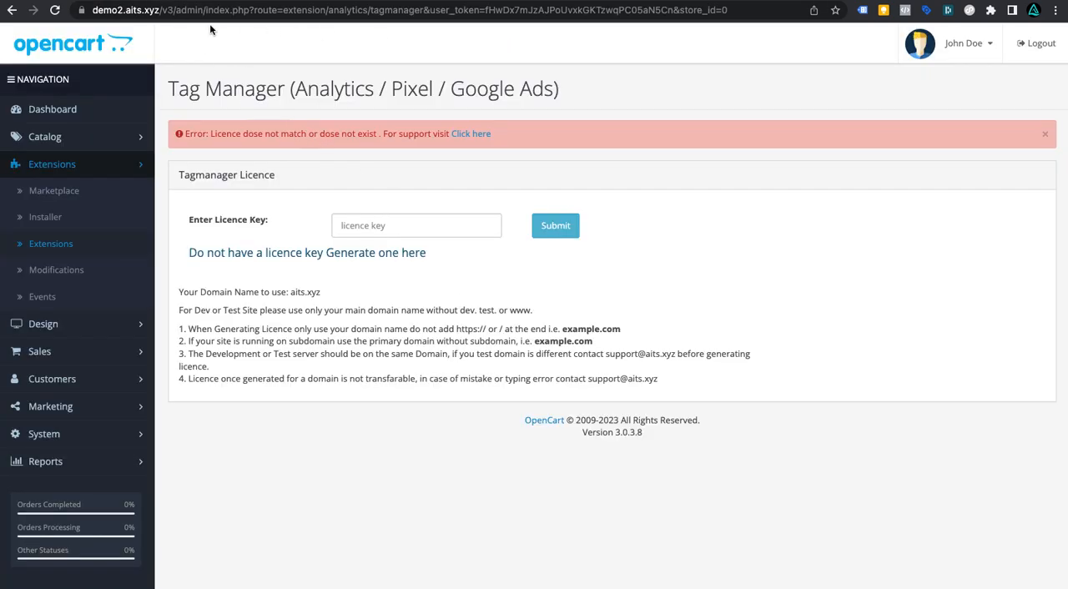
click(98, 10)
drag(100, 10, 206, 9)
click(359, 290)
drag(292, 293, 336, 296)
click(426, 0)
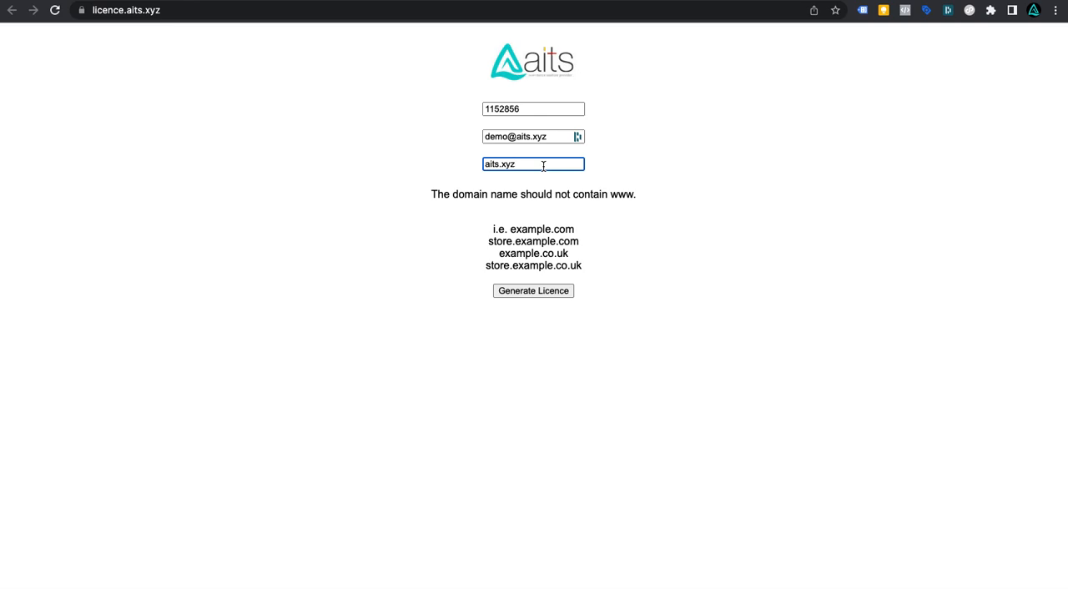
click(550, 291)
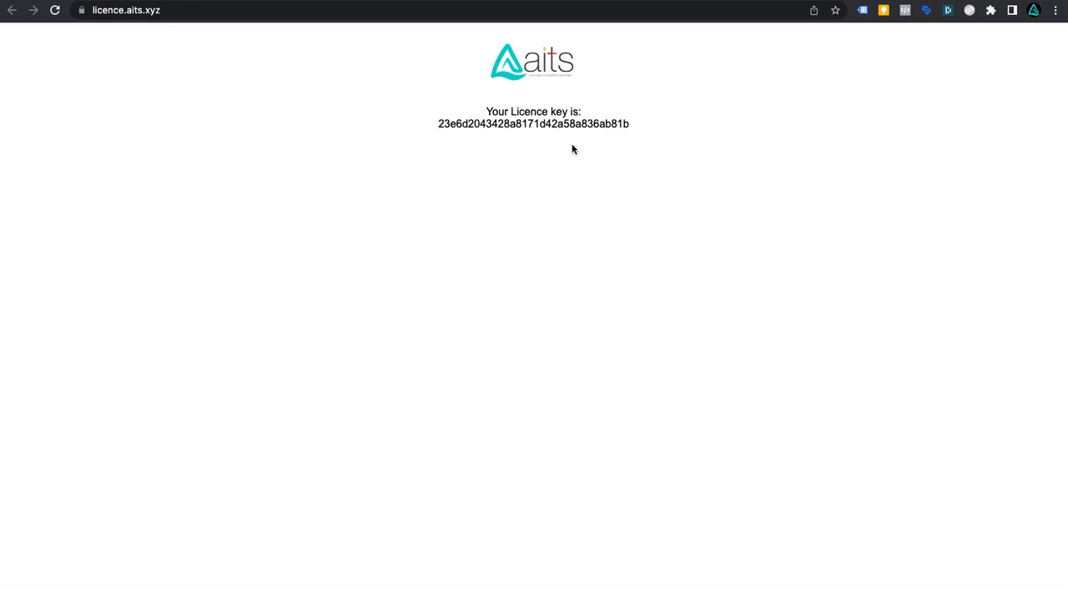
Step: Copy the generated licence key into the admin's licence key field and submit it
drag(438, 123, 627, 124)
right_click(595, 125)
click(615, 158)
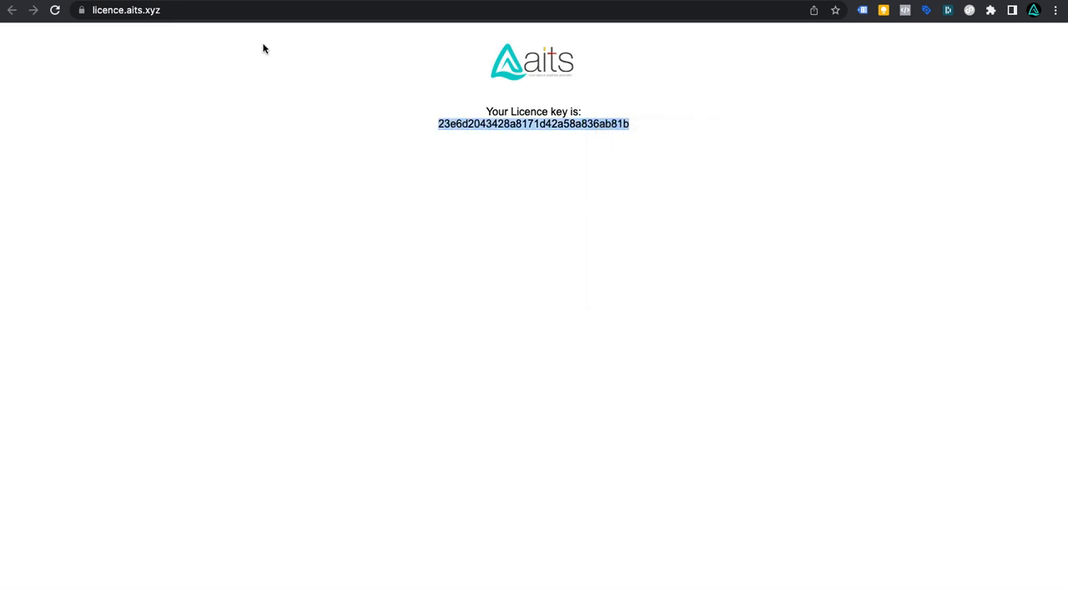
key(ctrl+shift+Tab)
right_click(428, 223)
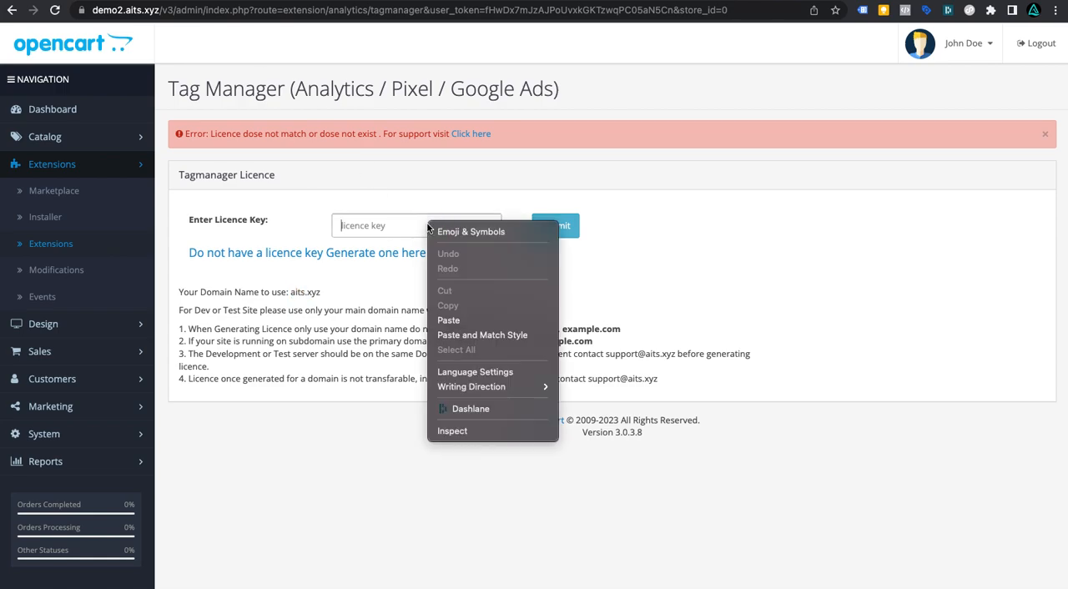
click(458, 321)
click(555, 226)
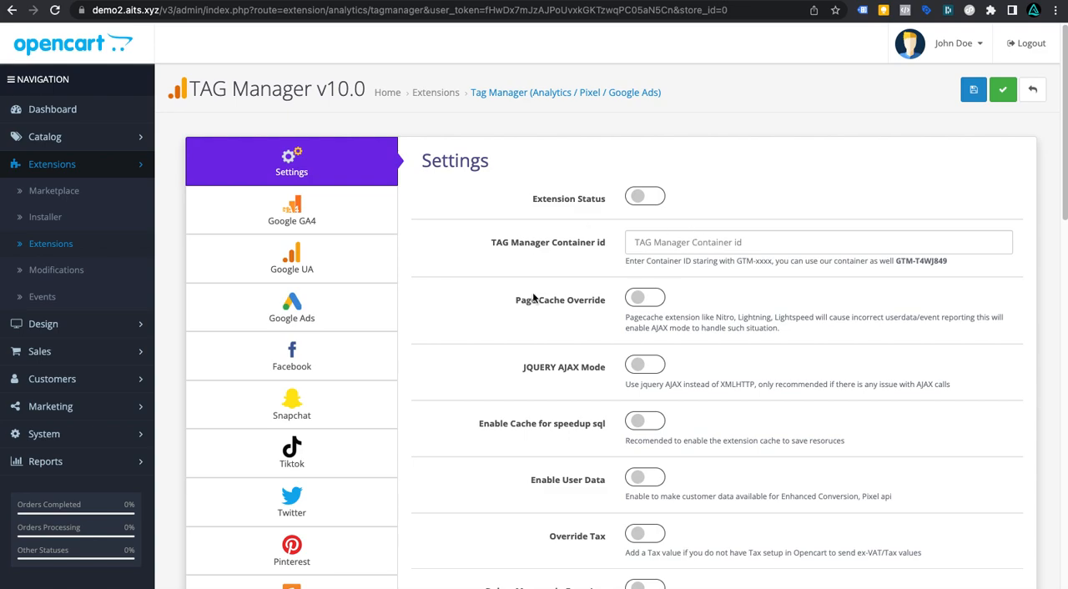
Step: Begin typing GTM- into the TAG Manager Container id field
scroll(533, 338, down, 20)
scroll(532, 340, up, 20)
click(646, 240)
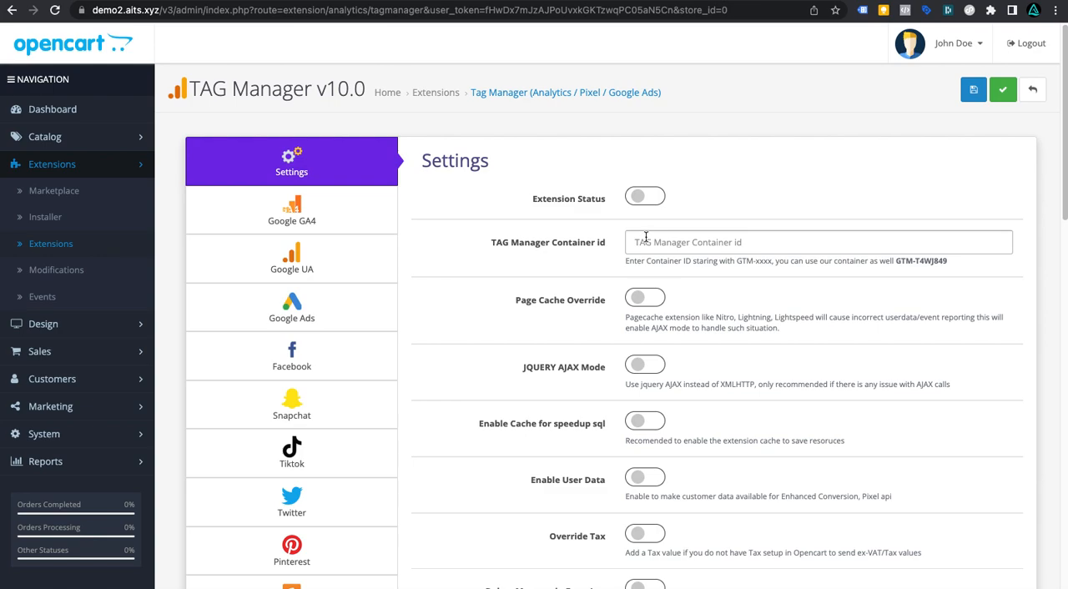
click(640, 242)
text(GTM)
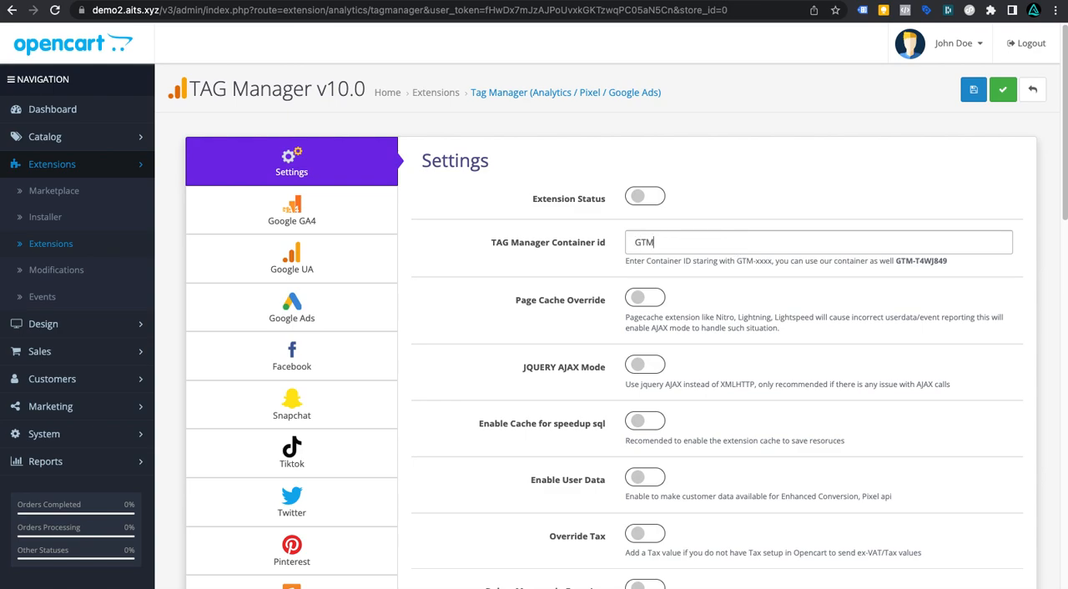
text(-)
click(744, 234)
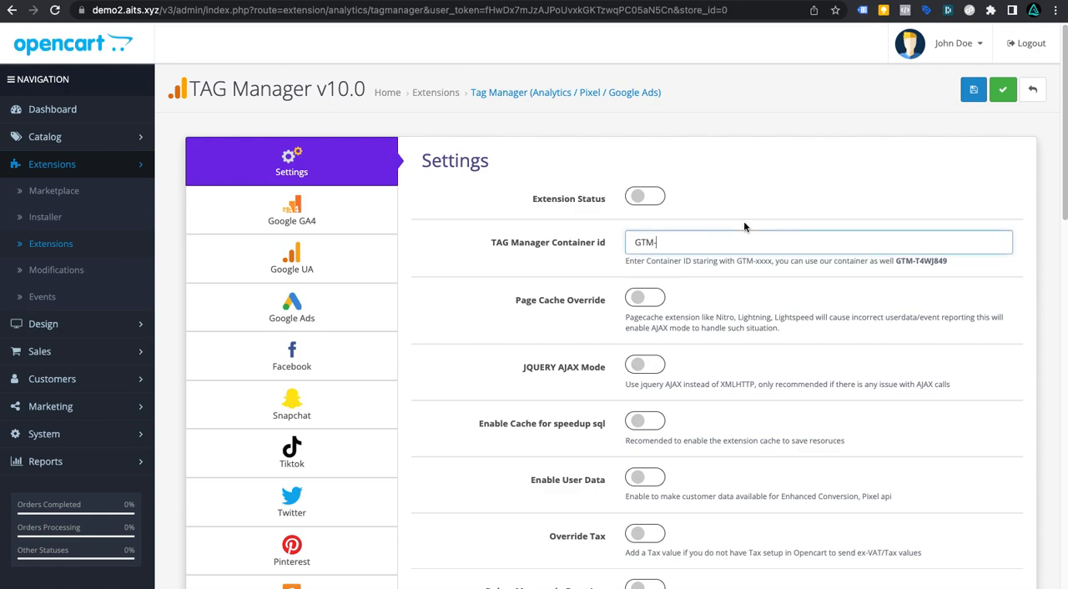
Step: Copy the suggested sample container ID and set the TAG Manager Container id to GTM-T4WJ849
drag(898, 260, 948, 265)
right_click(925, 260)
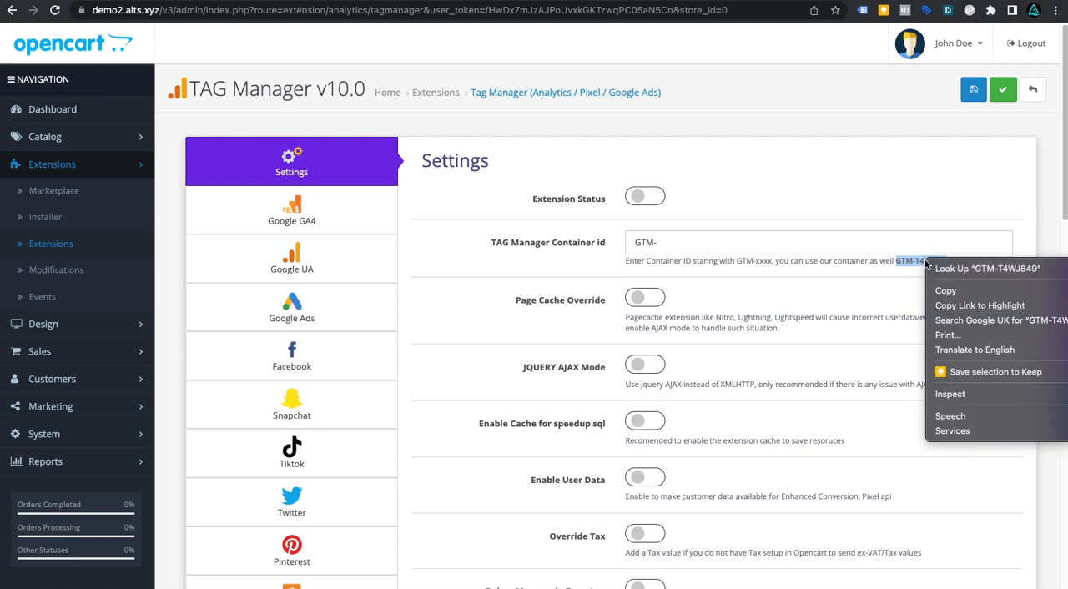
click(939, 285)
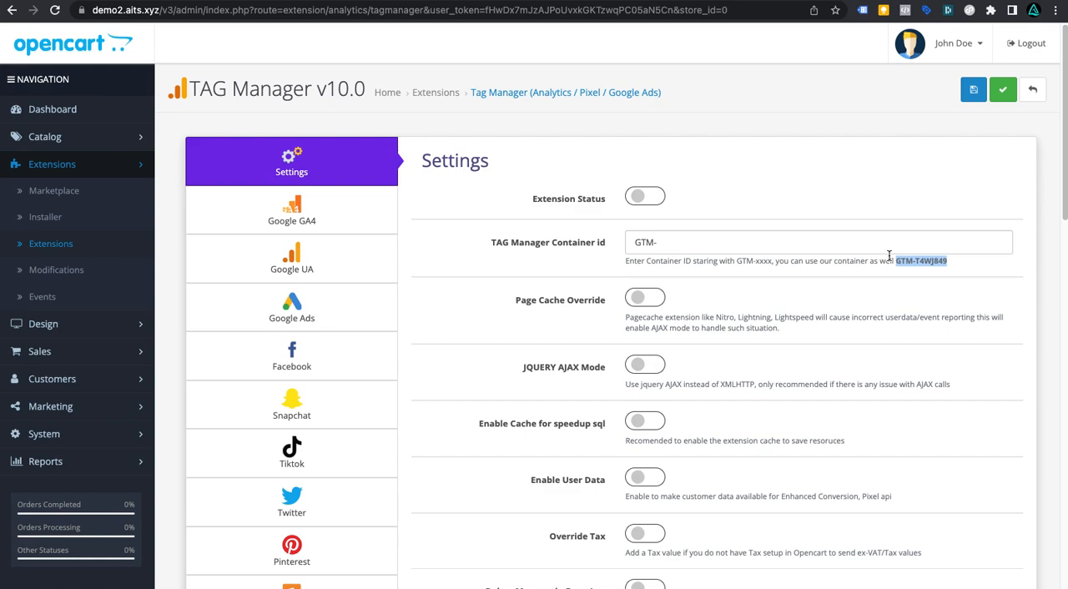
click(832, 246)
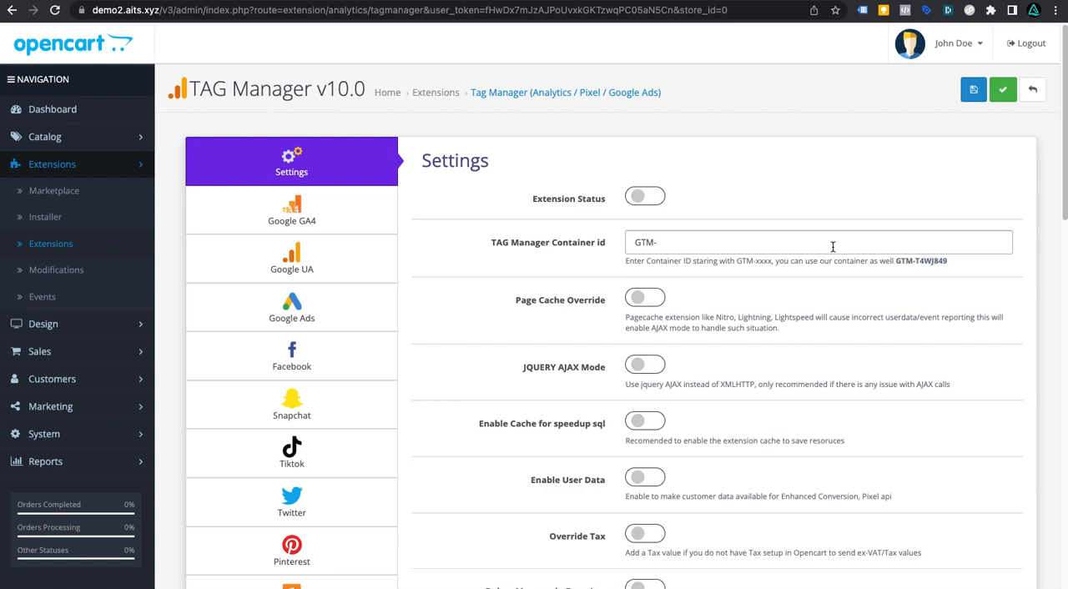
triple_click(843, 243)
key(ctrl+v)
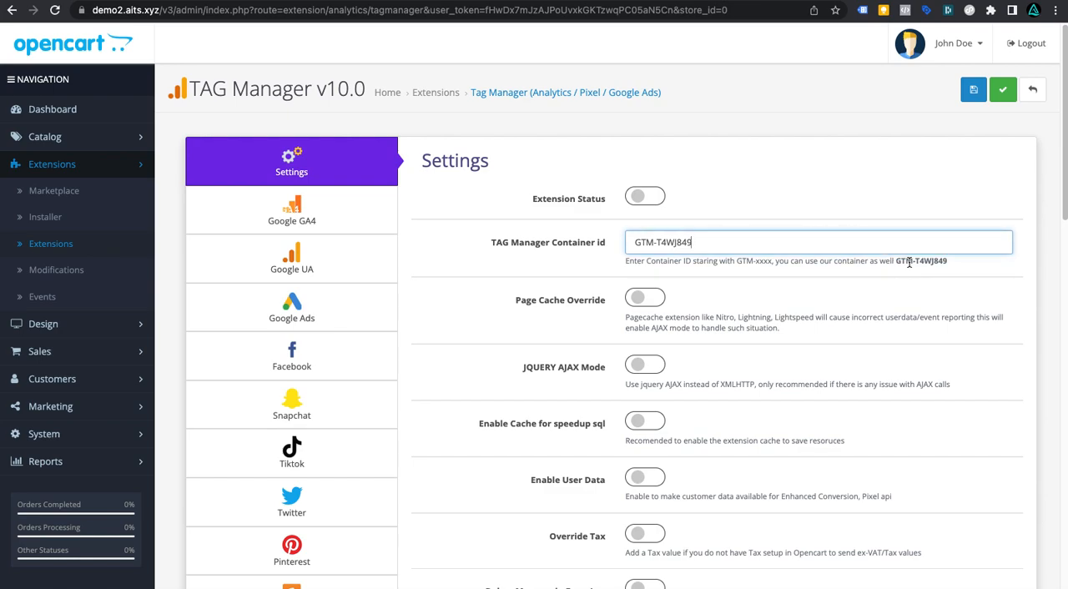
Step: Enable the Extension Status and save the Tag Manager settings
click(874, 255)
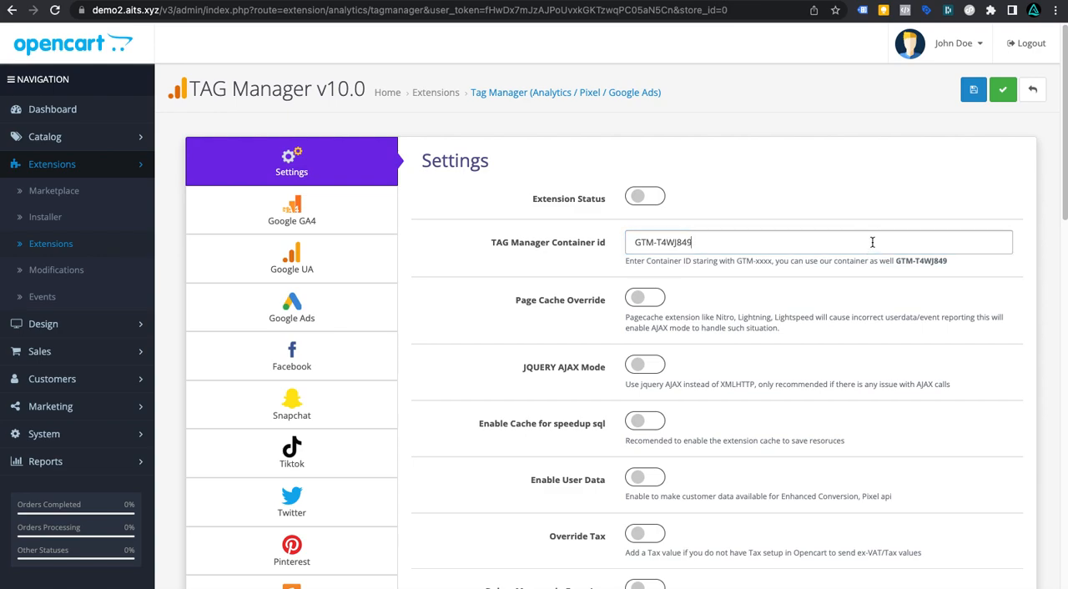
click(654, 202)
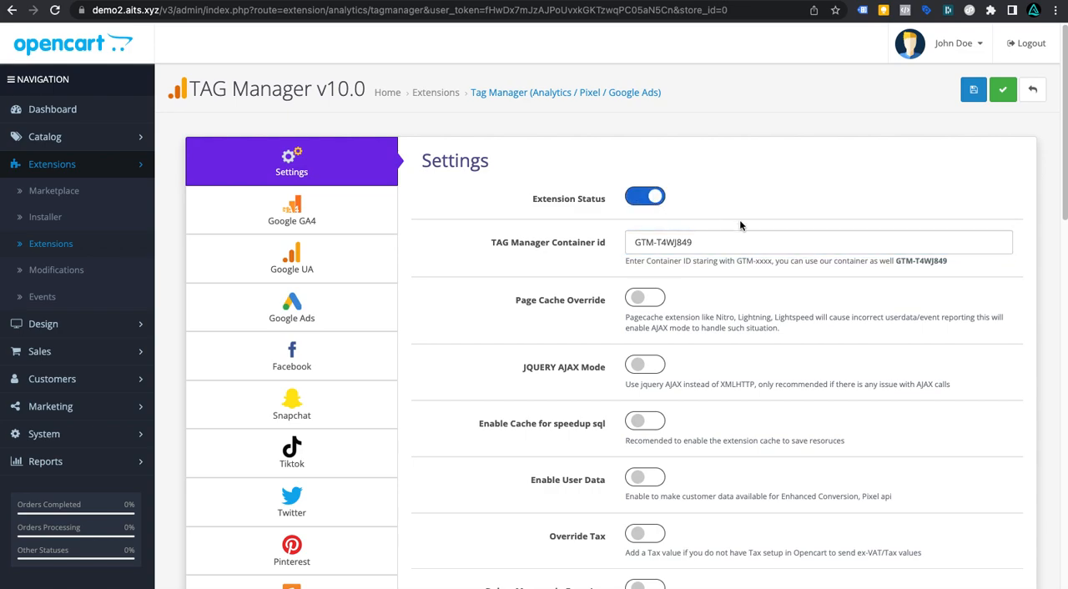
click(1000, 93)
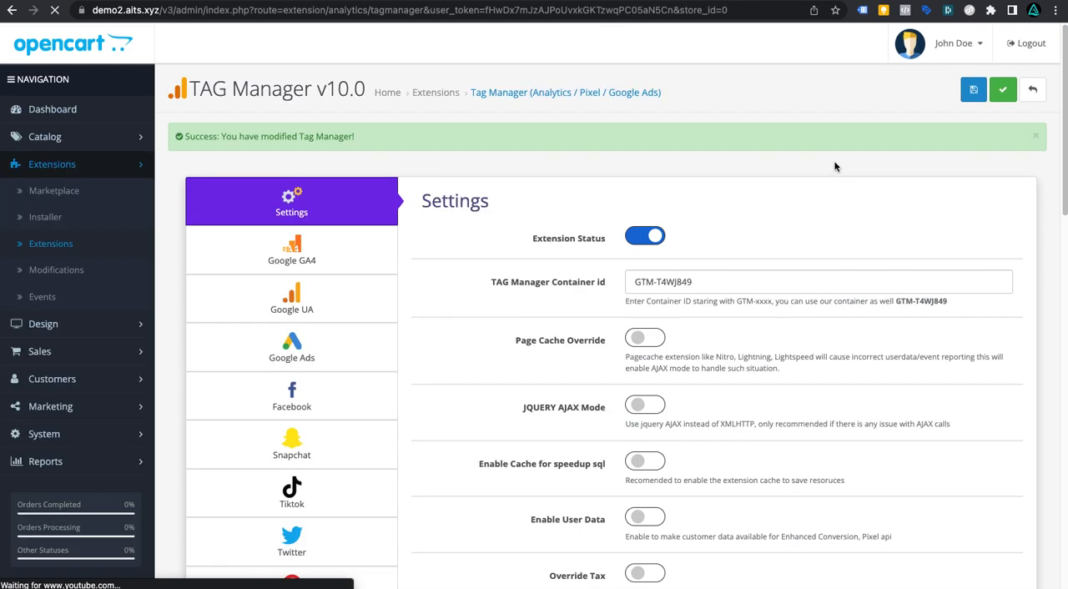
click(1036, 136)
Step: Turn on the Page Cache Override option
scroll(829, 203, down, 1)
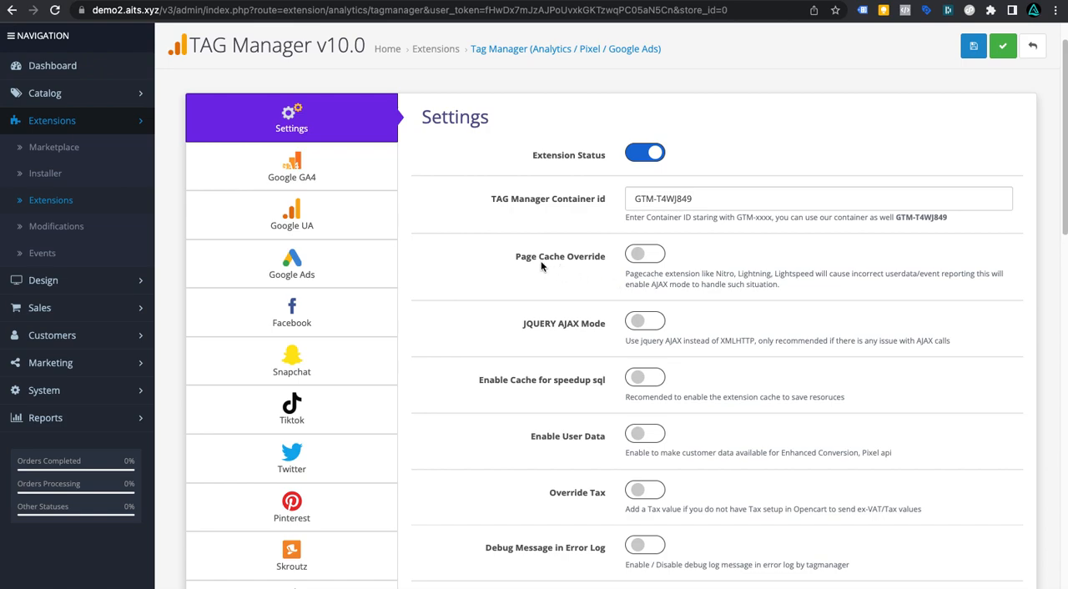
drag(516, 257, 608, 272)
click(640, 257)
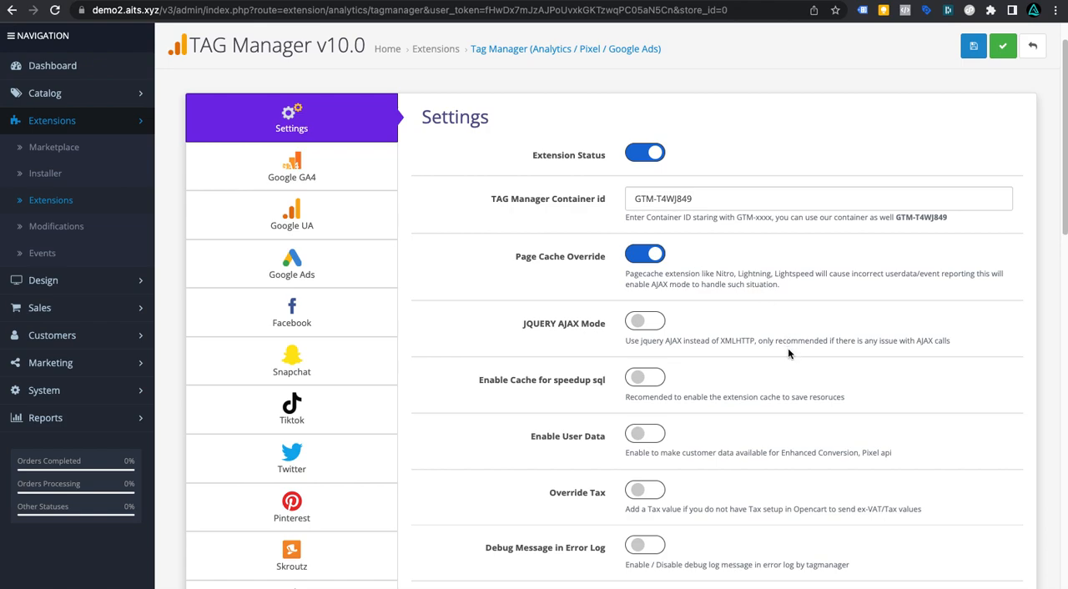
drag(523, 324, 606, 328)
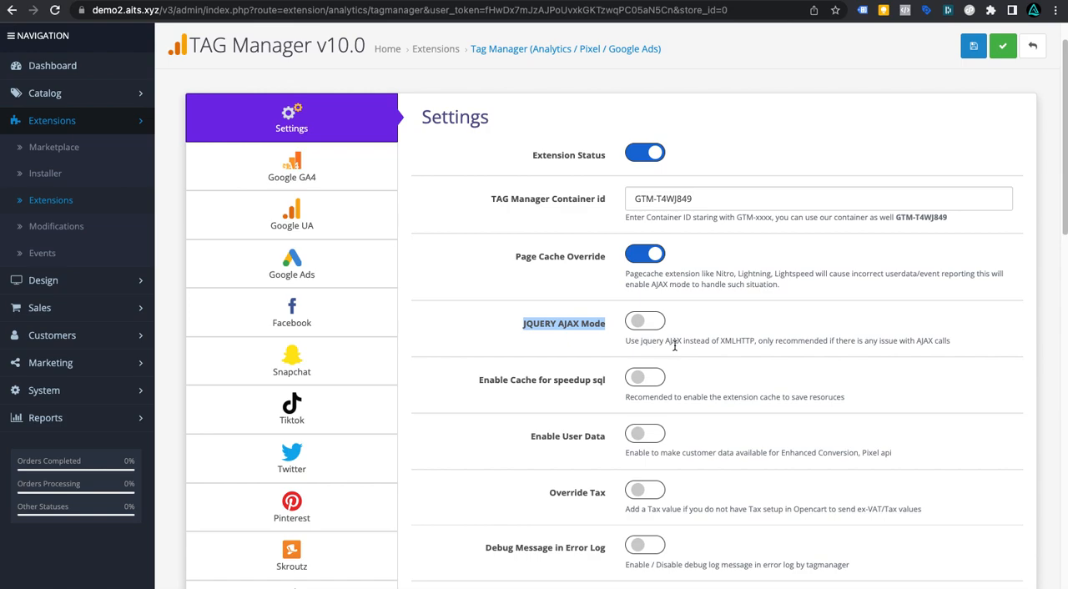
Step: Turn on the Enable Cache for speedup sql and Enable User Data options
scroll(654, 354, down, 1)
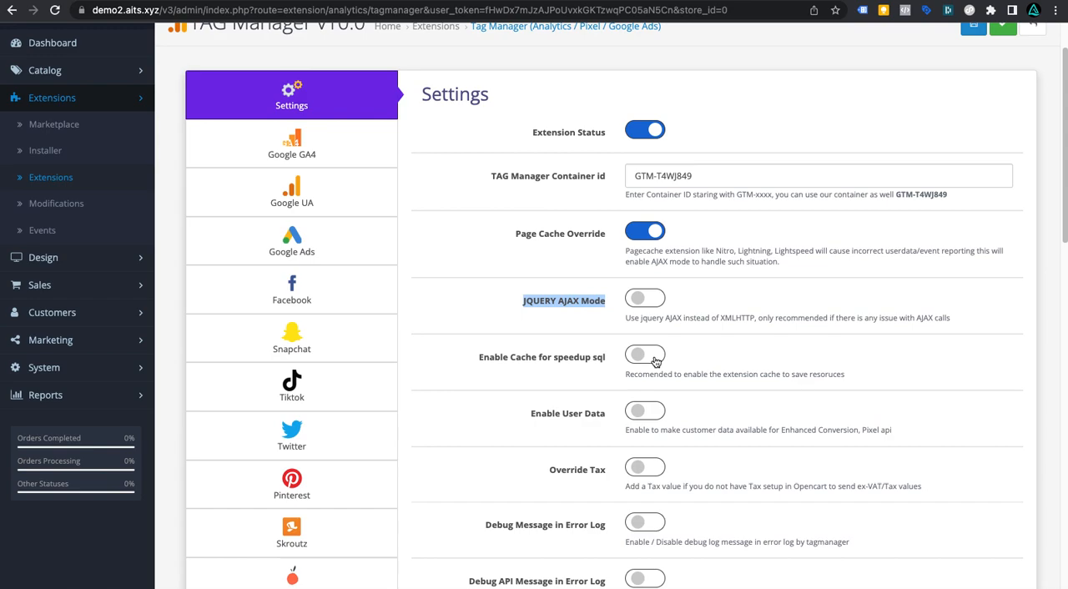
click(656, 359)
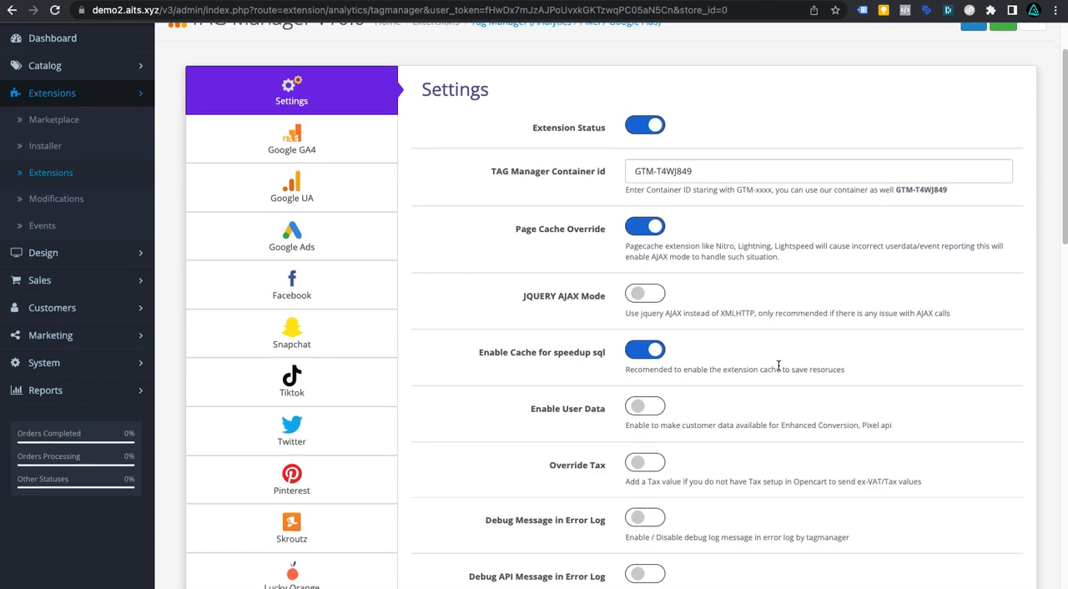
scroll(779, 367, down, 1)
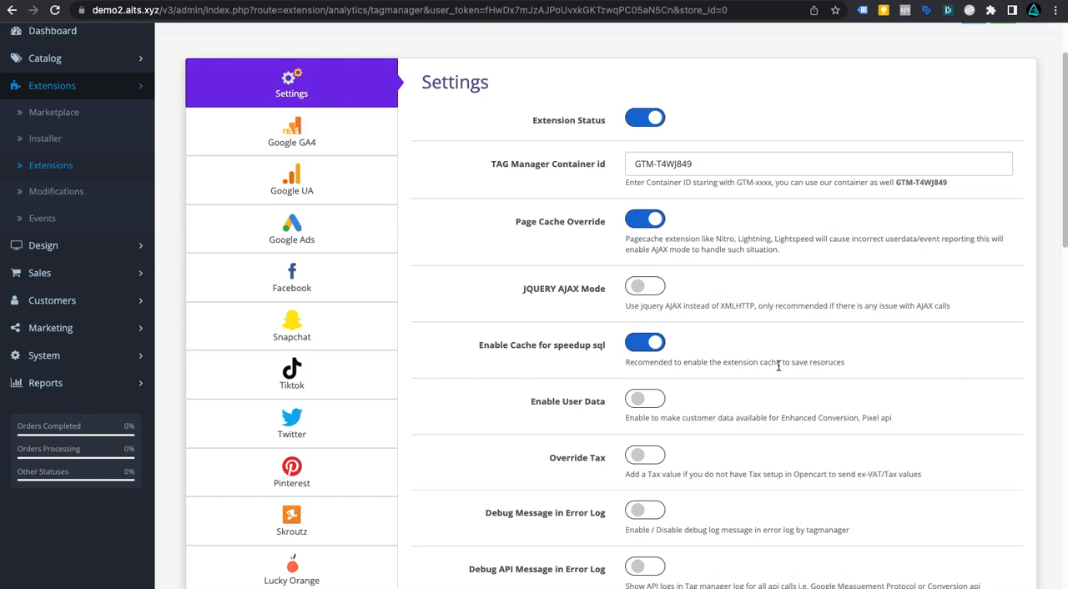
scroll(778, 365, down, 1)
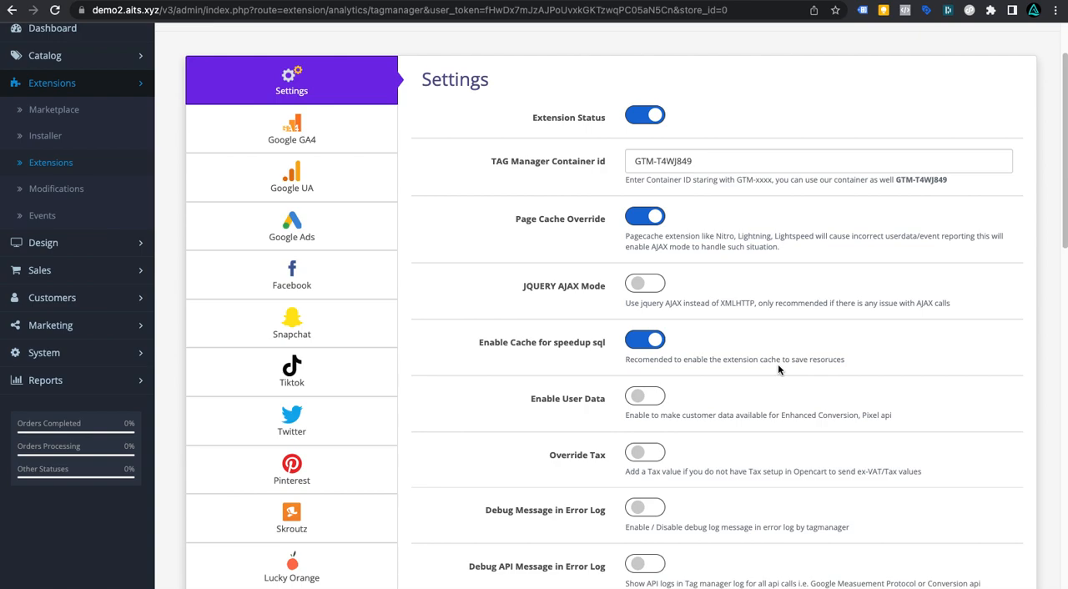
scroll(777, 374, down, 1)
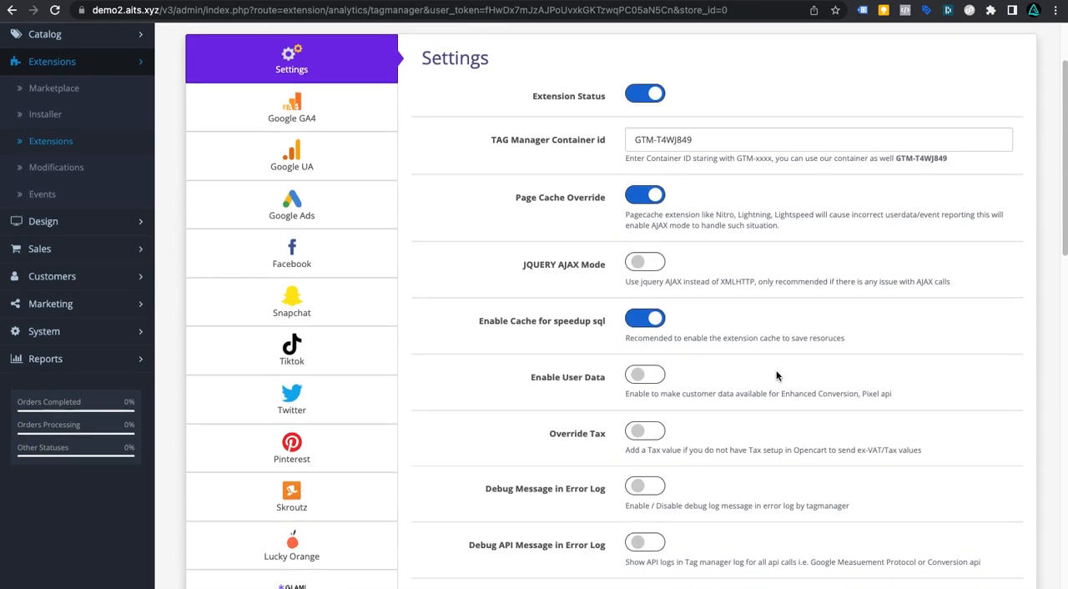
scroll(777, 374, down, 1)
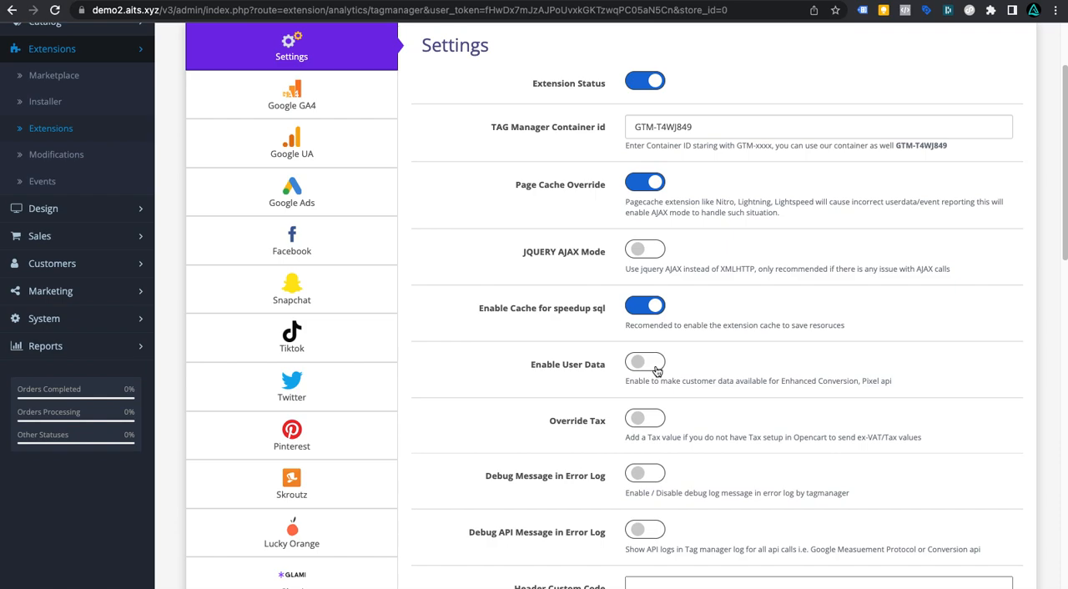
click(656, 370)
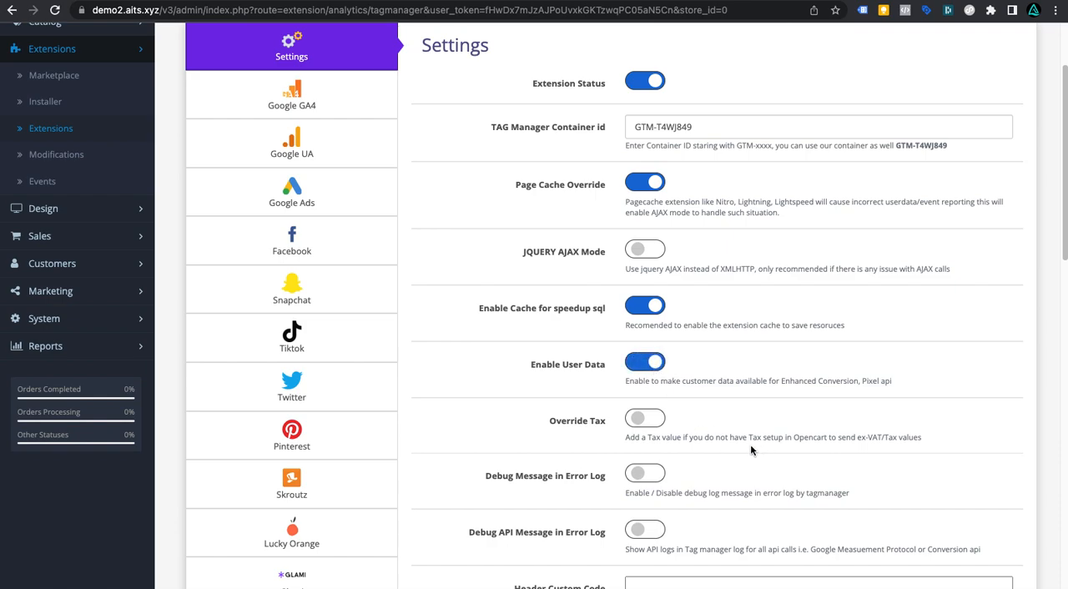
scroll(727, 449, down, 1)
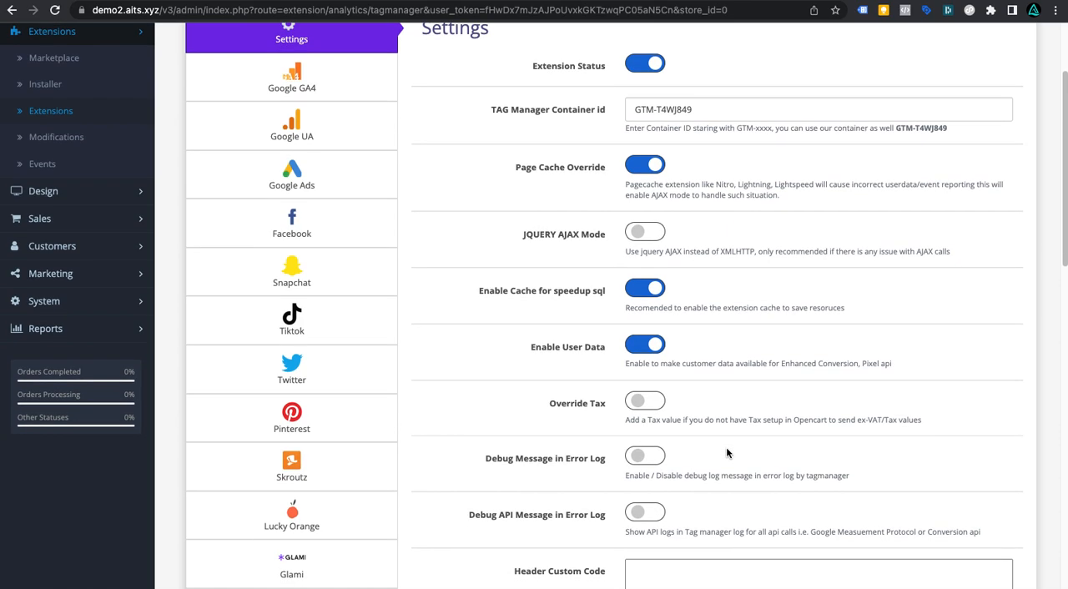
scroll(727, 453, down, 1)
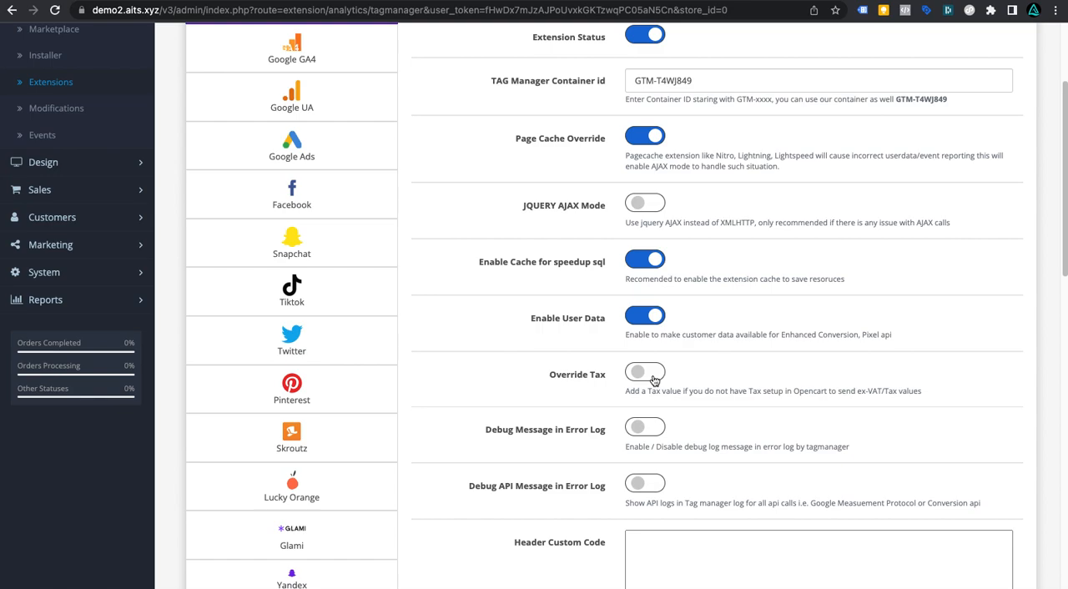
click(655, 377)
click(650, 429)
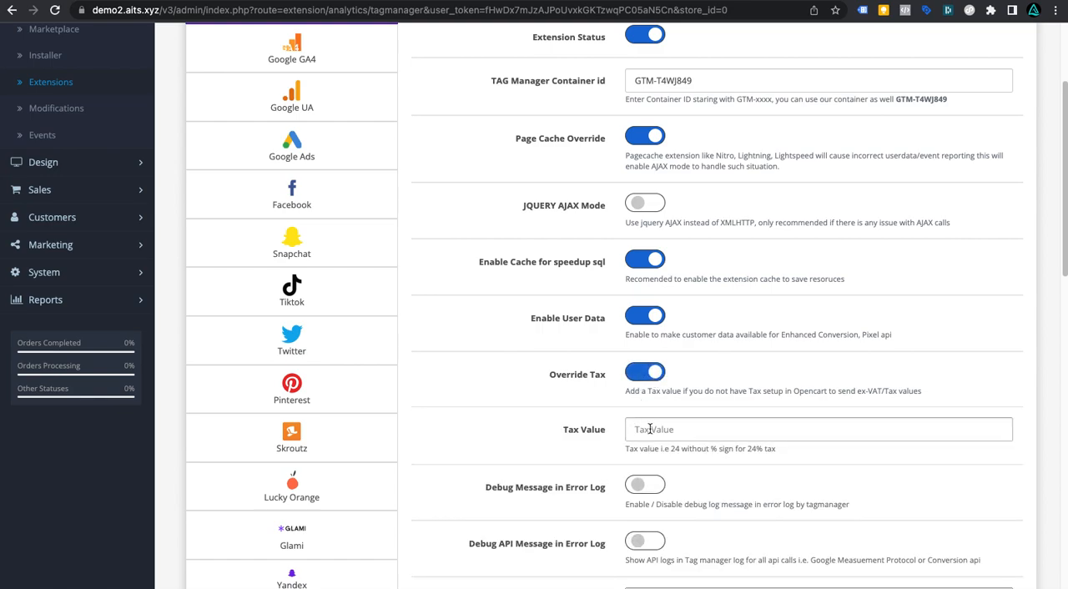
text(20)
key(BackSpace)
key(BackSpace)
click(682, 421)
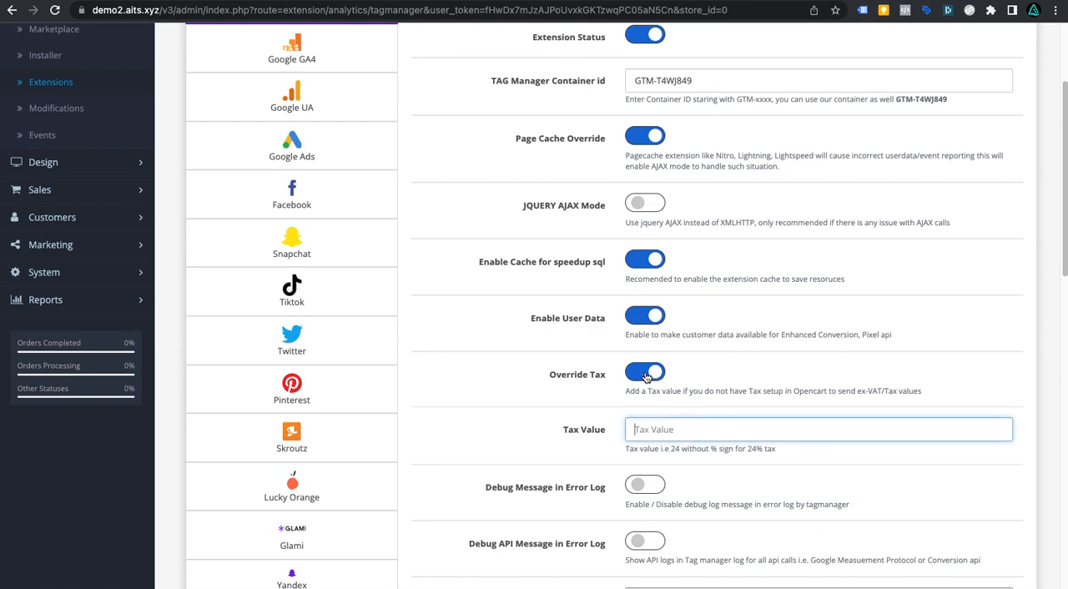
click(647, 376)
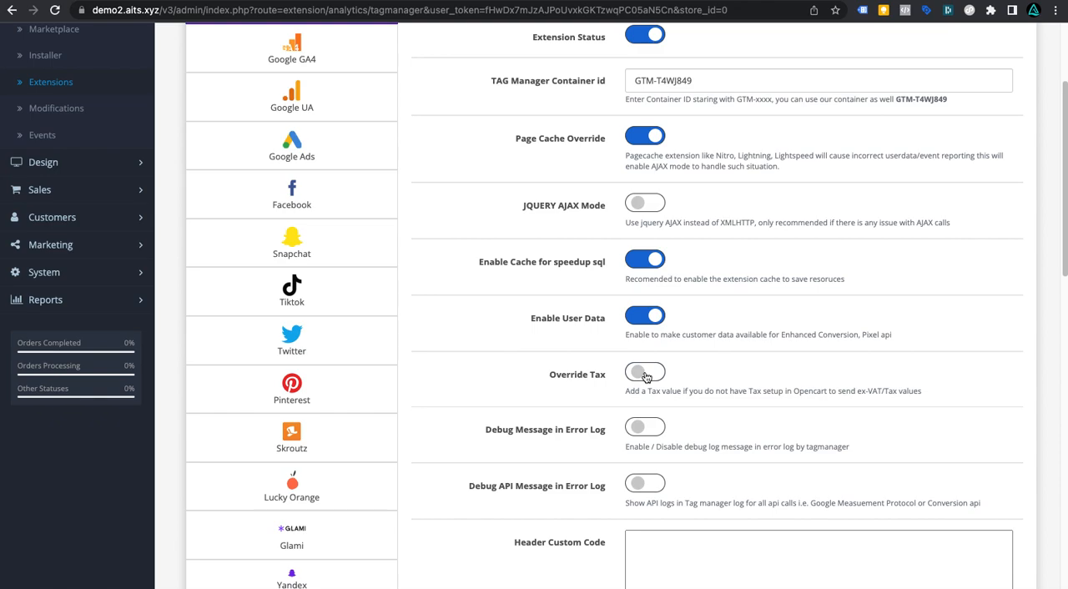
Step: Enable Debug Message in Error Log and paste the custom script into the Header Custom Code field
scroll(706, 459, down, 1)
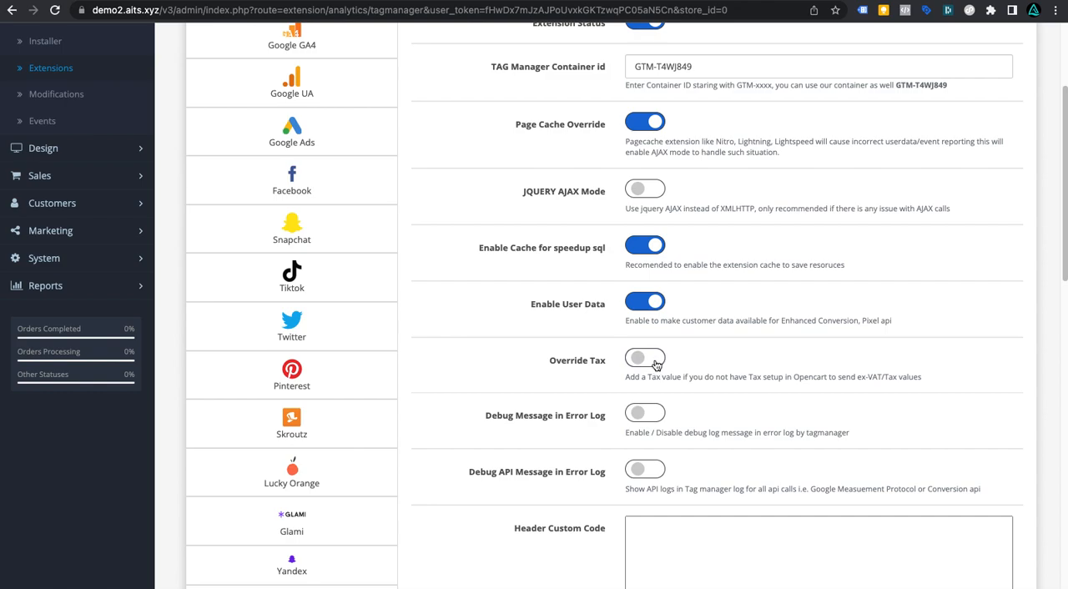
click(652, 424)
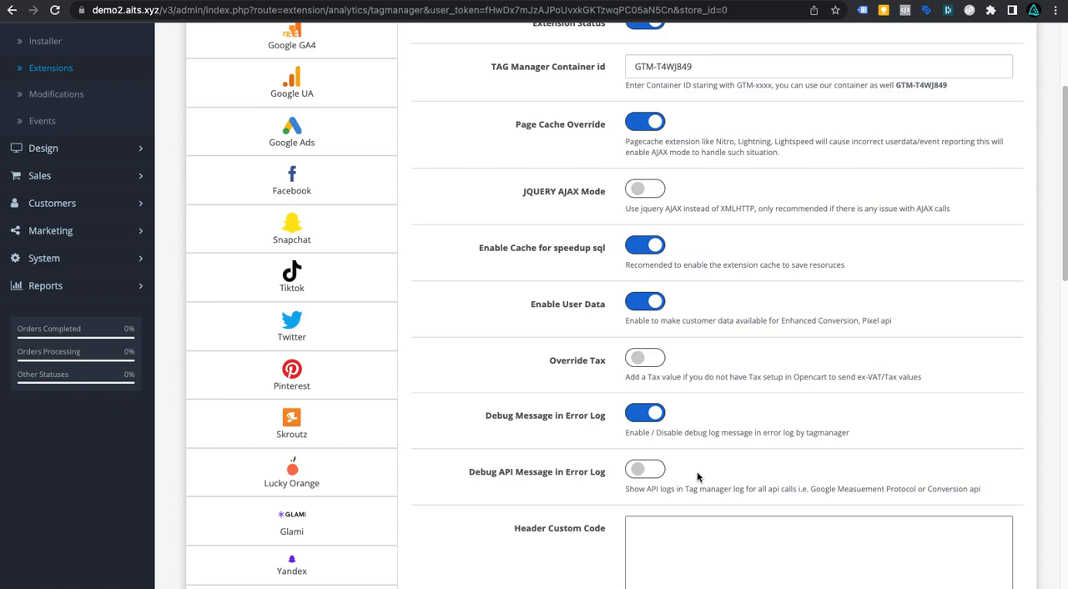
scroll(698, 474, down, 3)
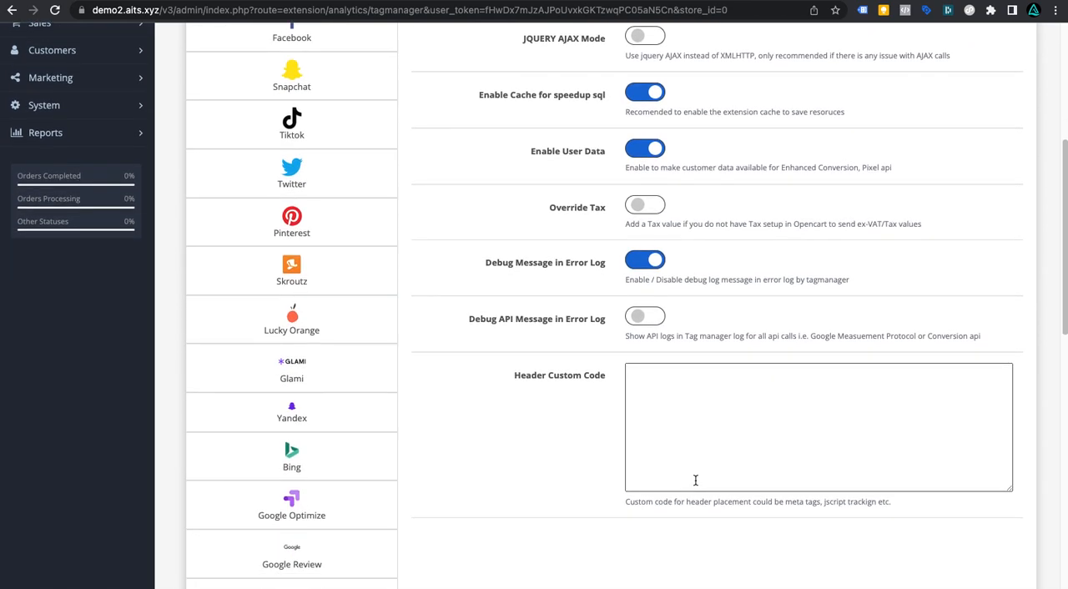
click(701, 424)
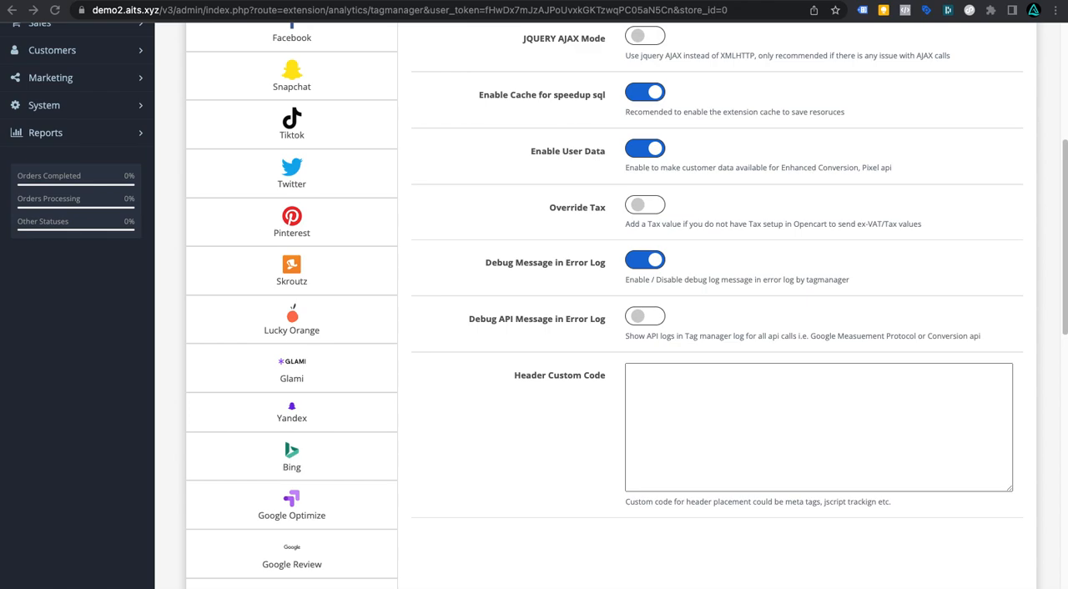
click(668, 381)
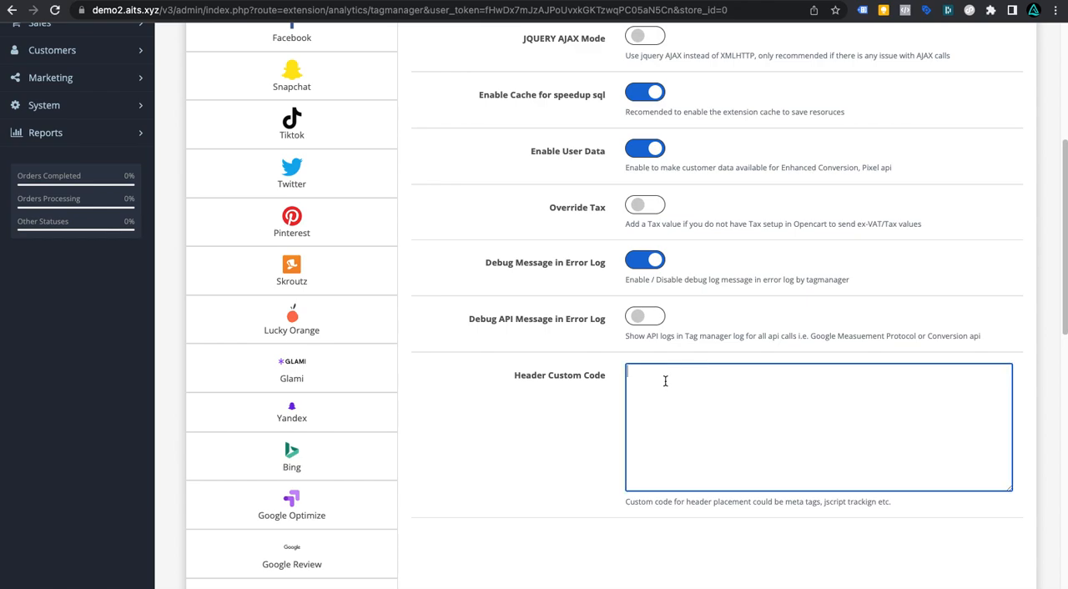
text(<script> defer(function () {   if ($.getcookiepreference('marketing') === true) {     console.log('loading script');     $.getScript( "https://demo.aits.xyz/test.js", function( data, textStatus, jqxhr ) {     console.log('script loaded');     });   } }); </script>)
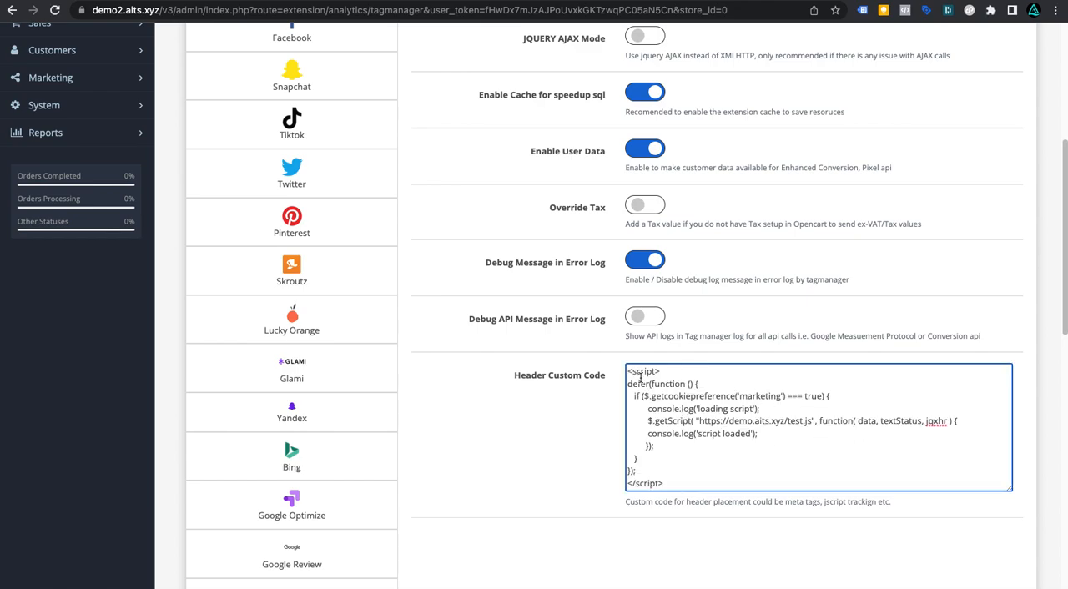
drag(629, 371, 691, 483)
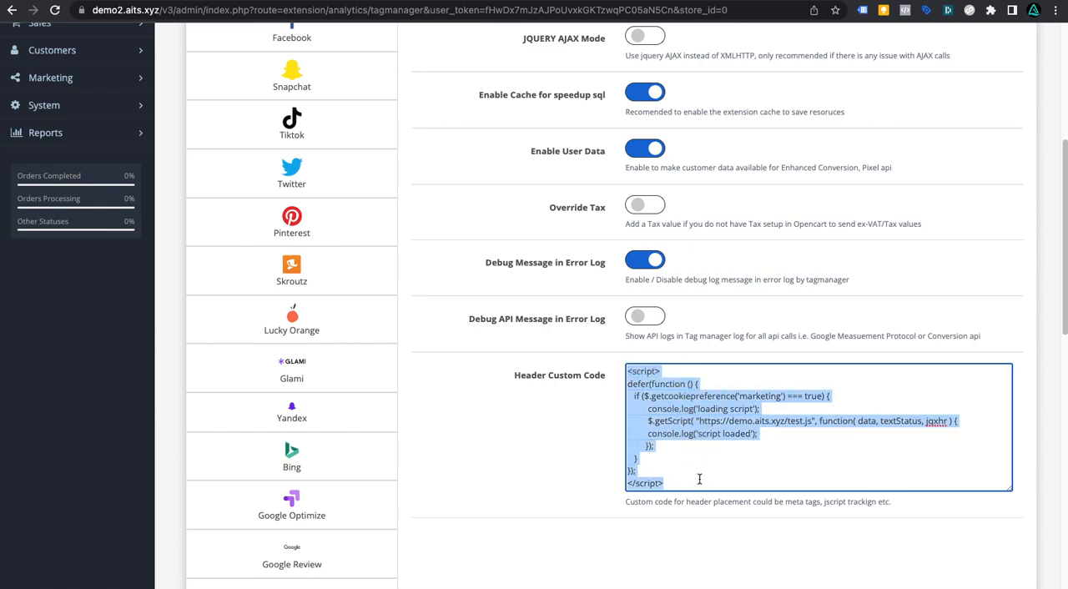
click(700, 479)
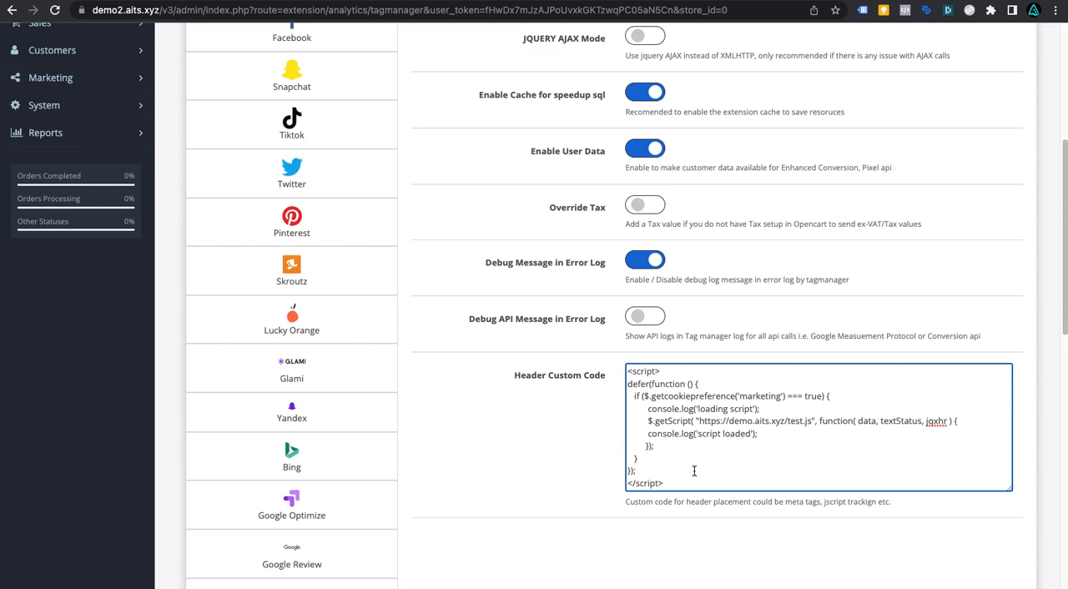
Step: Enable Google GA4 Analytics Status and paste G-CSEQM6EREM as the GA4 Measurement ID
scroll(482, 379, up, 2)
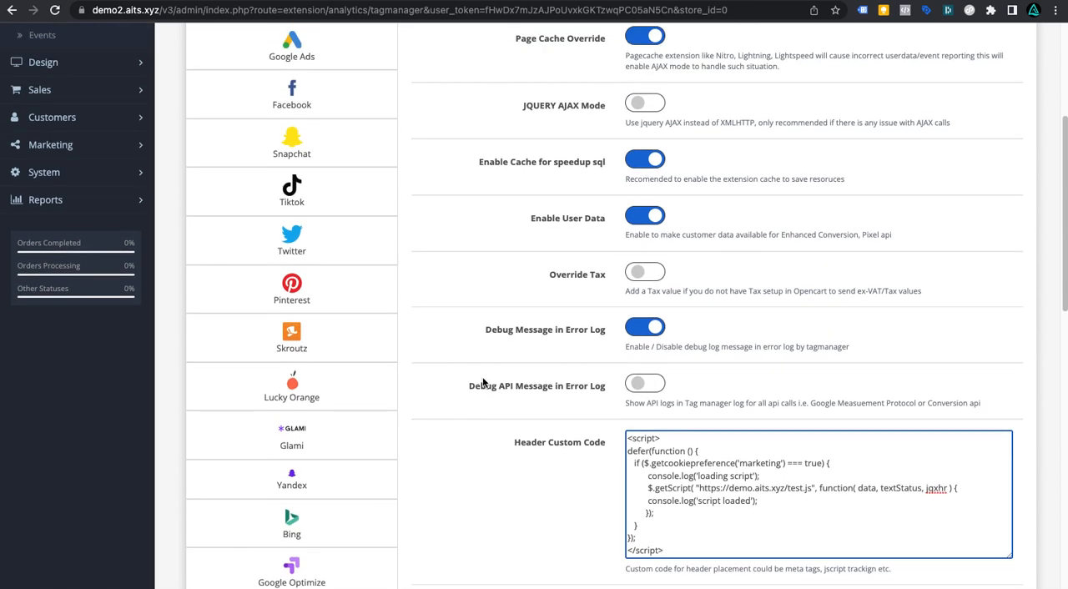
scroll(482, 380, up, 5)
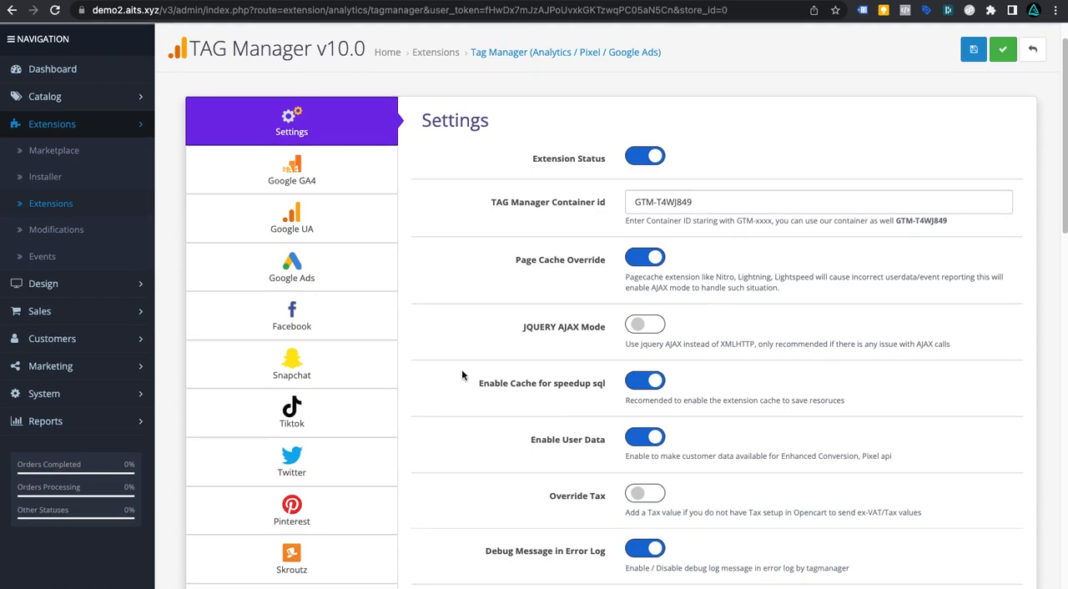
click(306, 184)
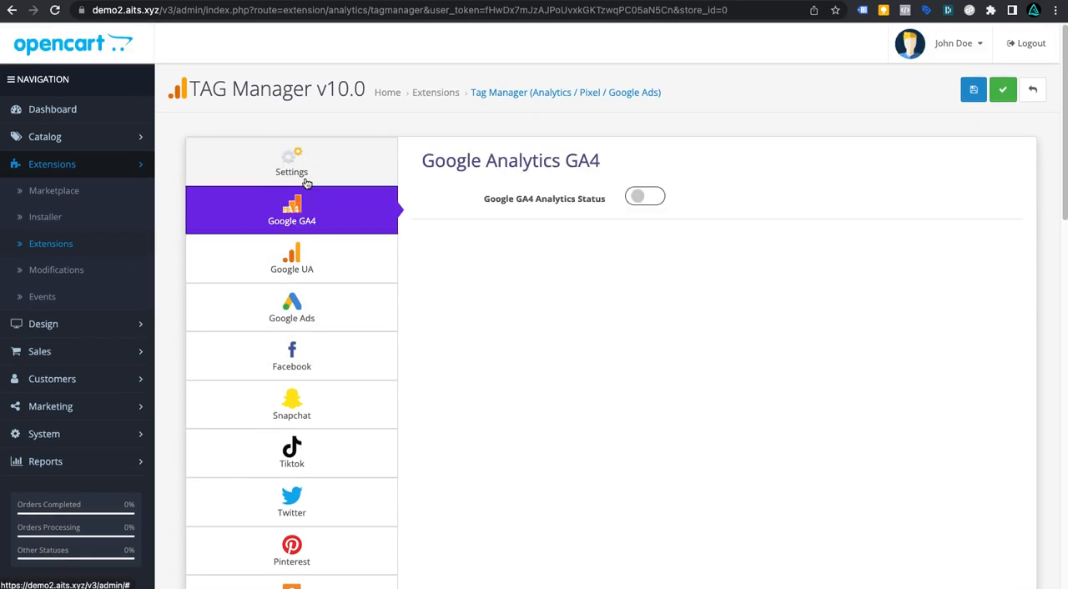
click(643, 198)
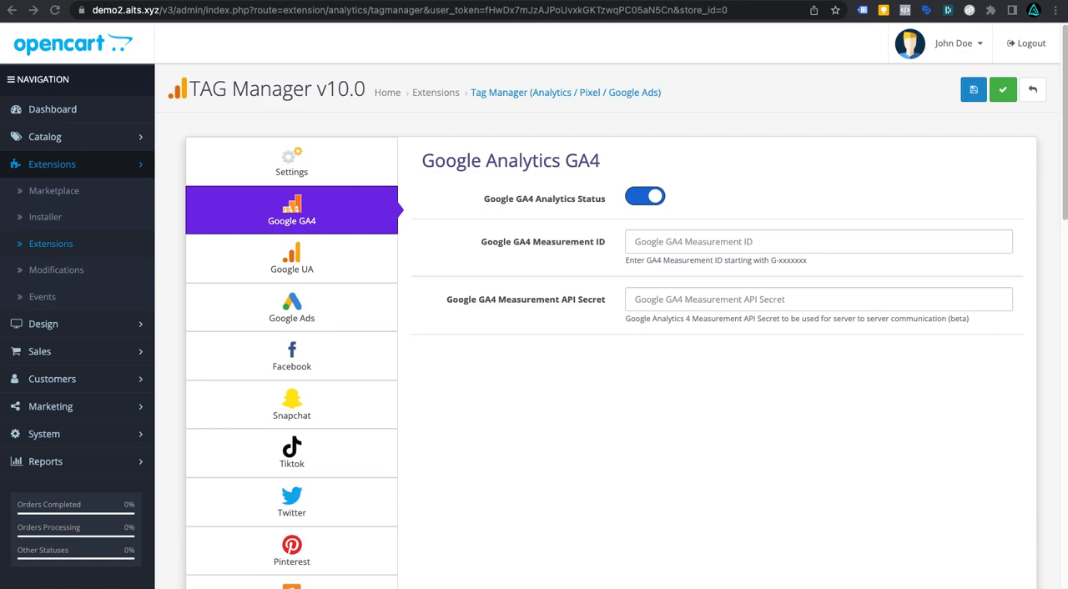
click(667, 243)
text(G-CSEQM6EREM)
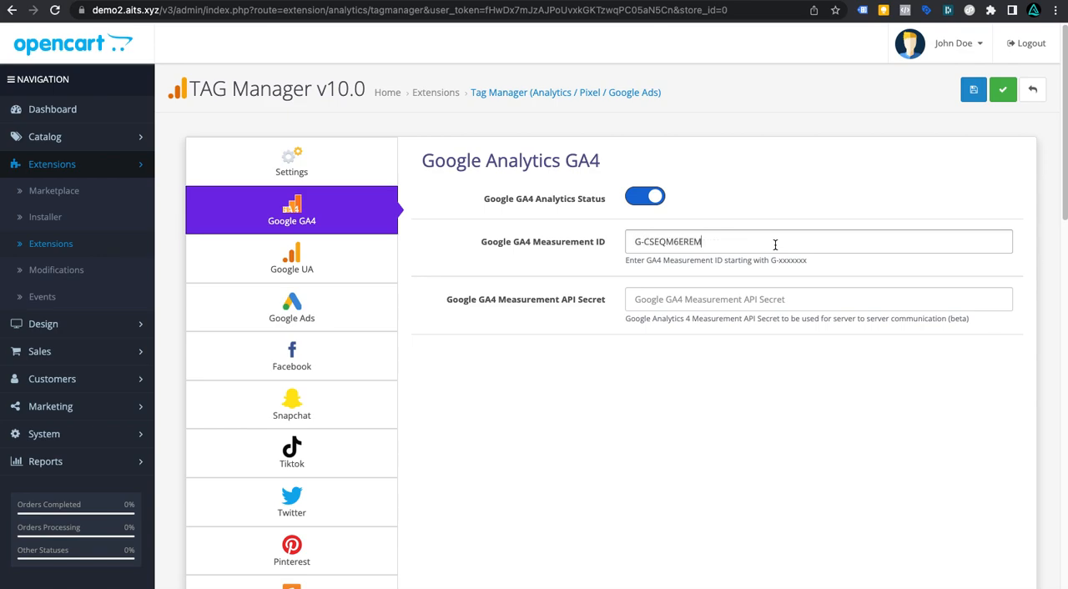
click(839, 244)
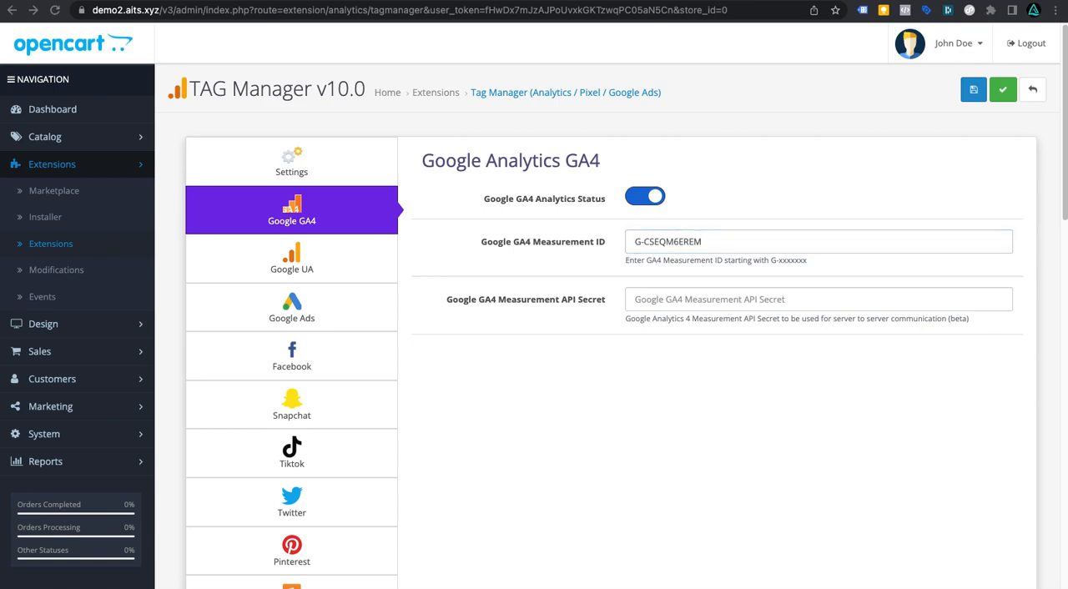
Step: Paste the GA4 Measurement API Secret into its field
click(785, 303)
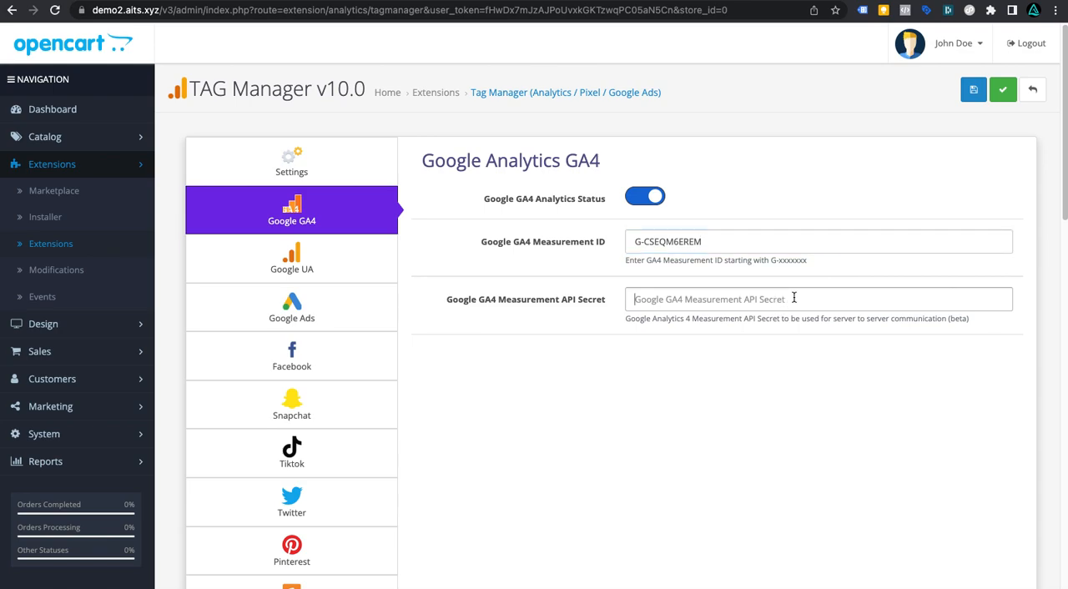
key(ctrl+v)
scroll(780, 372, down, 2)
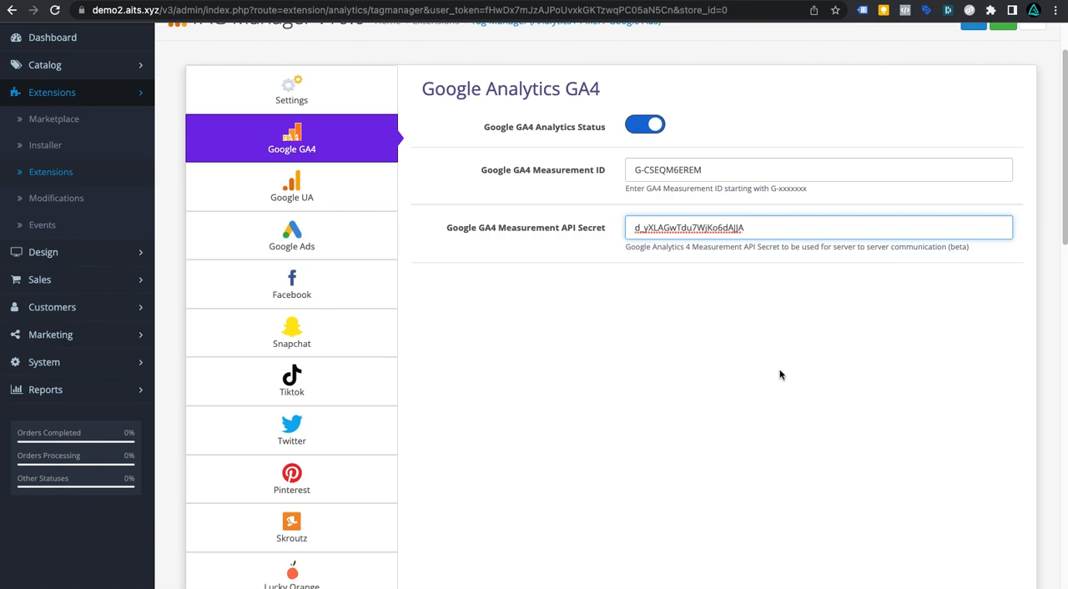
Step: Enable Google Universal Analytics Status and paste UA-99911325-1 as the Google Analytics Tracking id
click(349, 194)
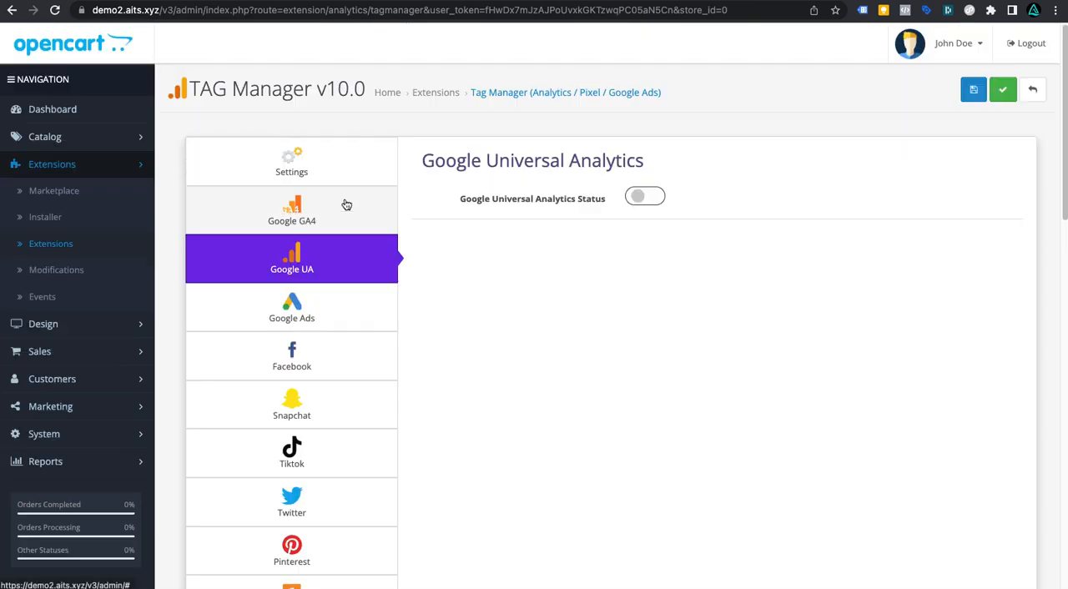
click(645, 198)
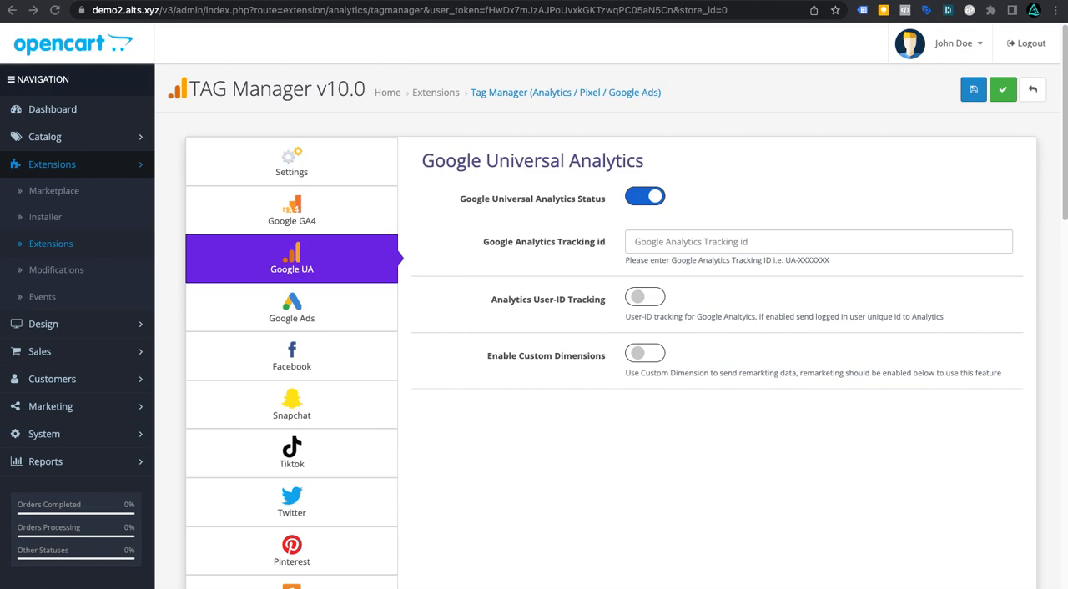
click(689, 242)
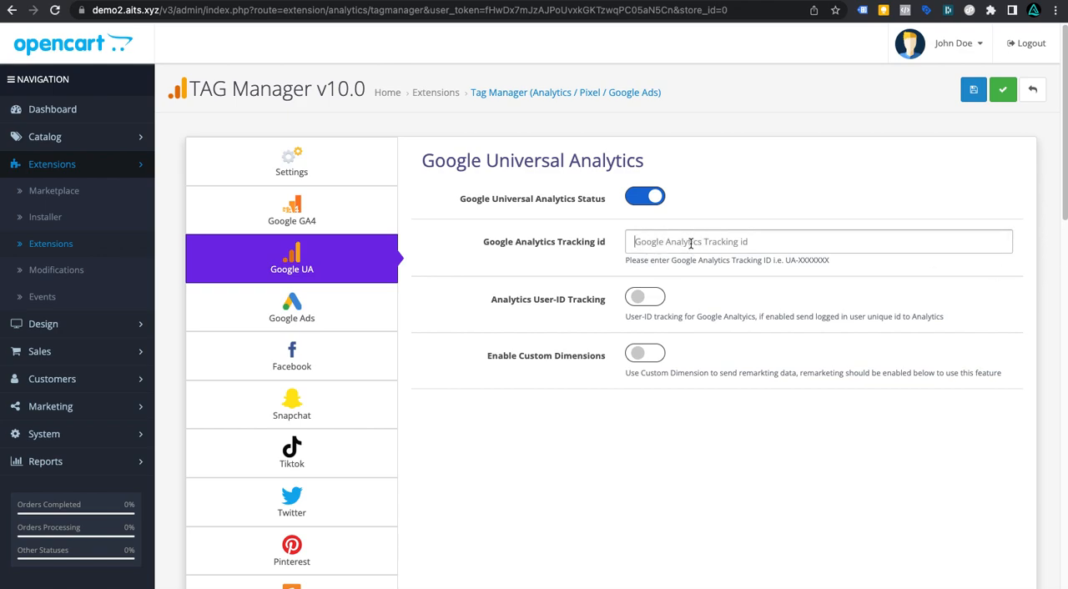
text(UA-99911325-1)
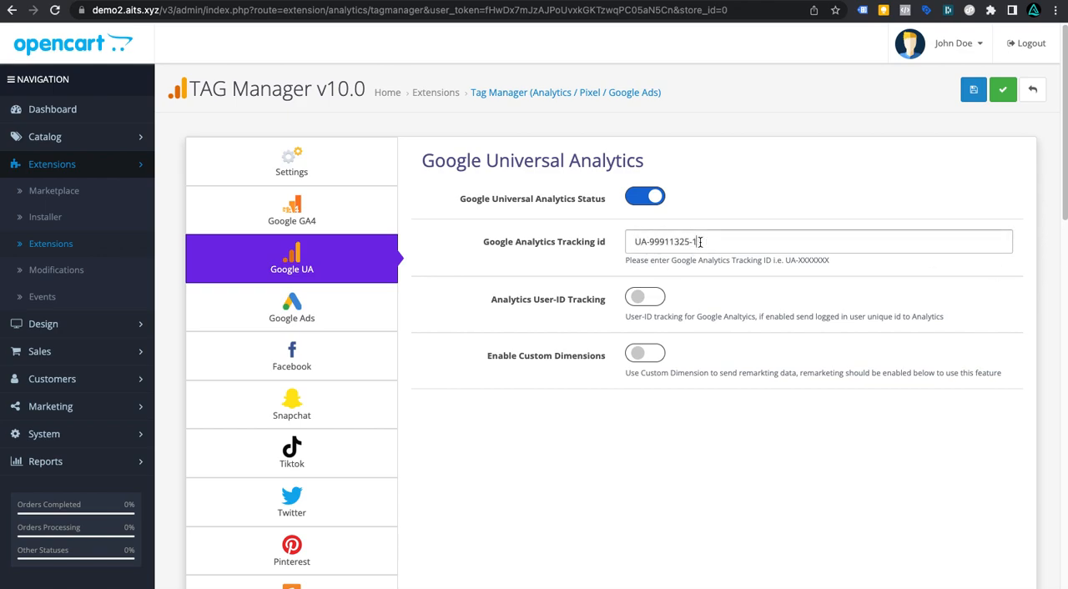
click(700, 243)
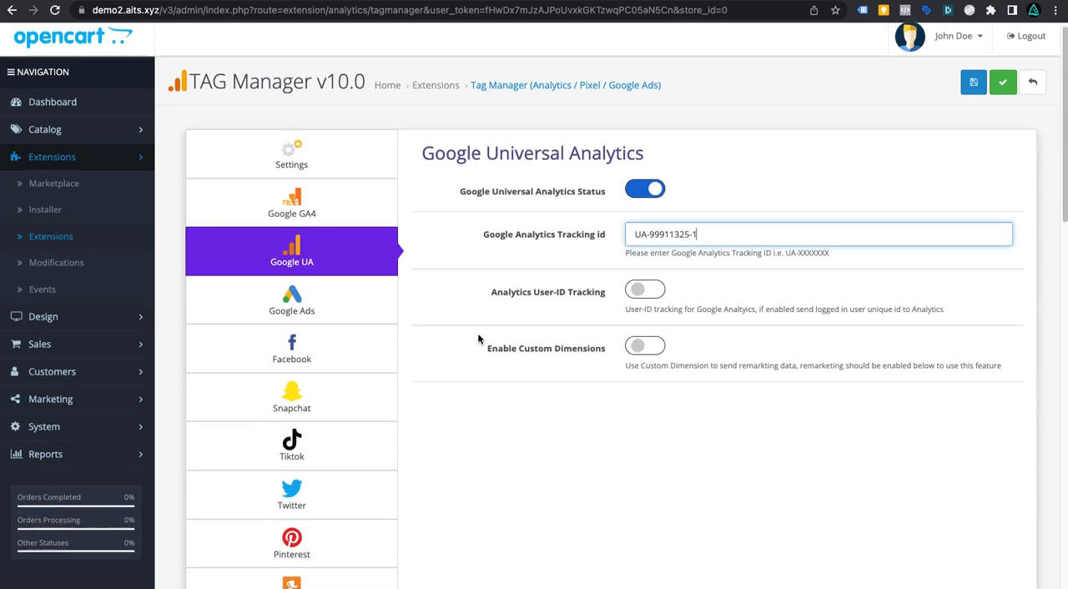
click(291, 309)
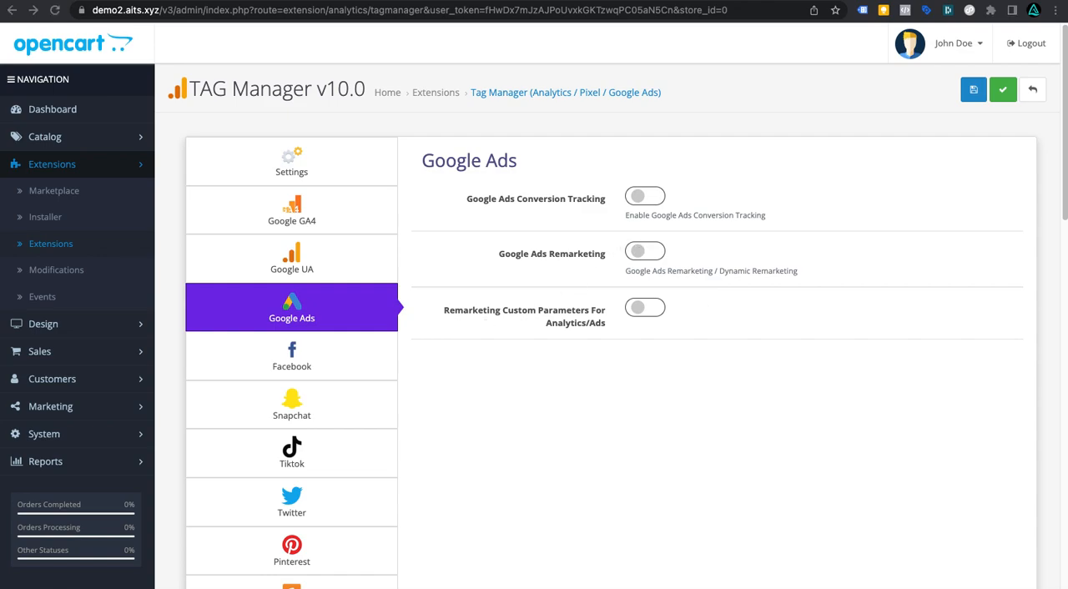
click(643, 201)
click(700, 252)
text(85859584958)
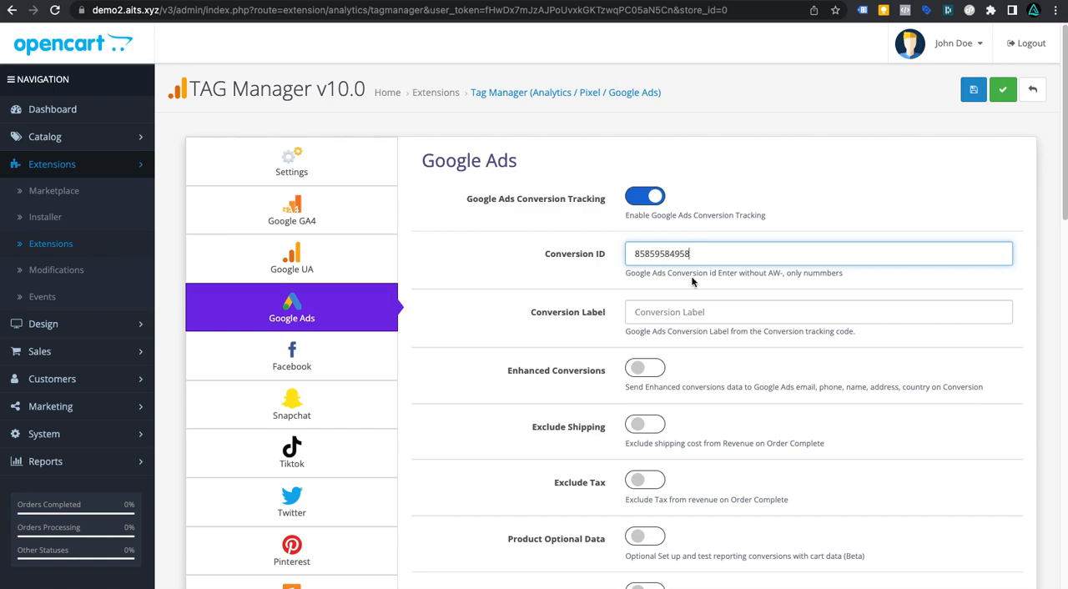
key(super+Left)
text(AW-)
key(BackSpace)
key(BackSpace)
key(BackSpace)
double_click(763, 241)
Step: Set the Google Ads Conversion Label to fukljc8mfthxtwbdqa
click(713, 302)
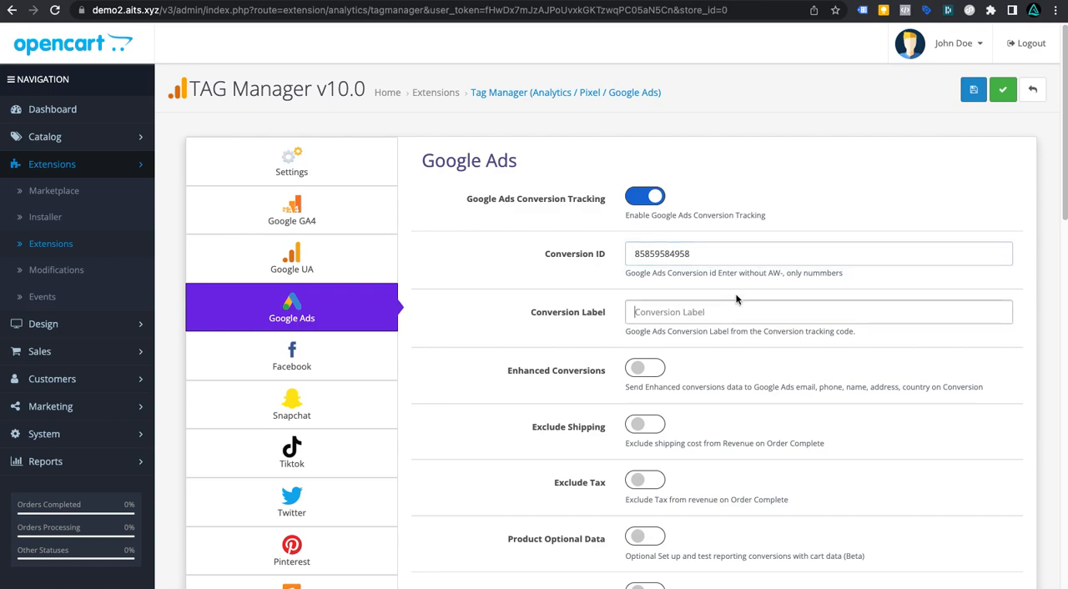
text(FUkl;giv)
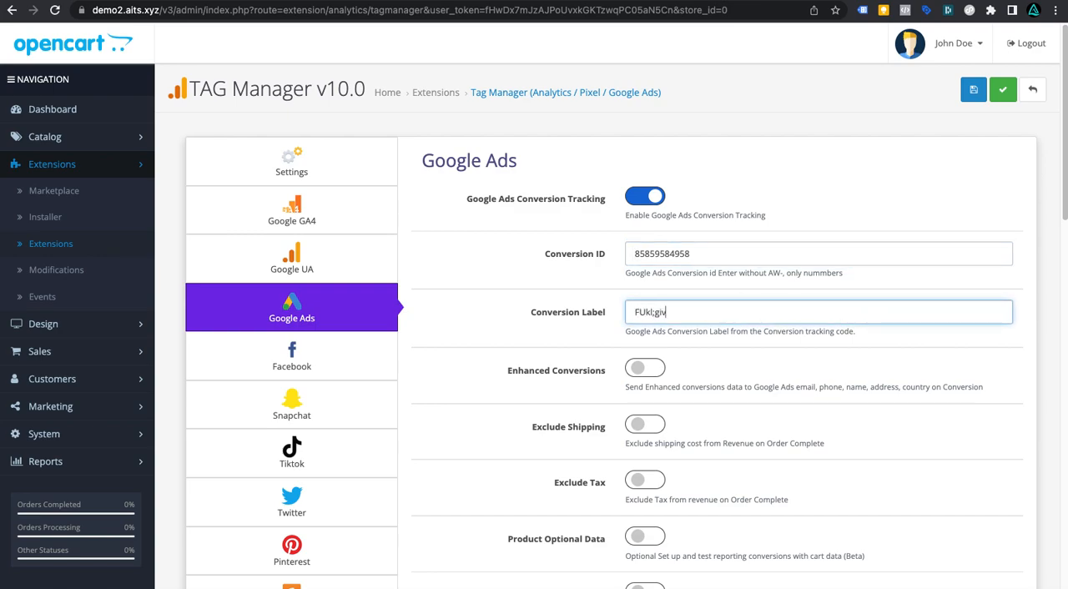
key(BackSpace)
key(BackSpace)
key(BackSpace)
key(BackSpace)
text(jc8mfthxtwbdo)
text(a)
drag(646, 312, 630, 308)
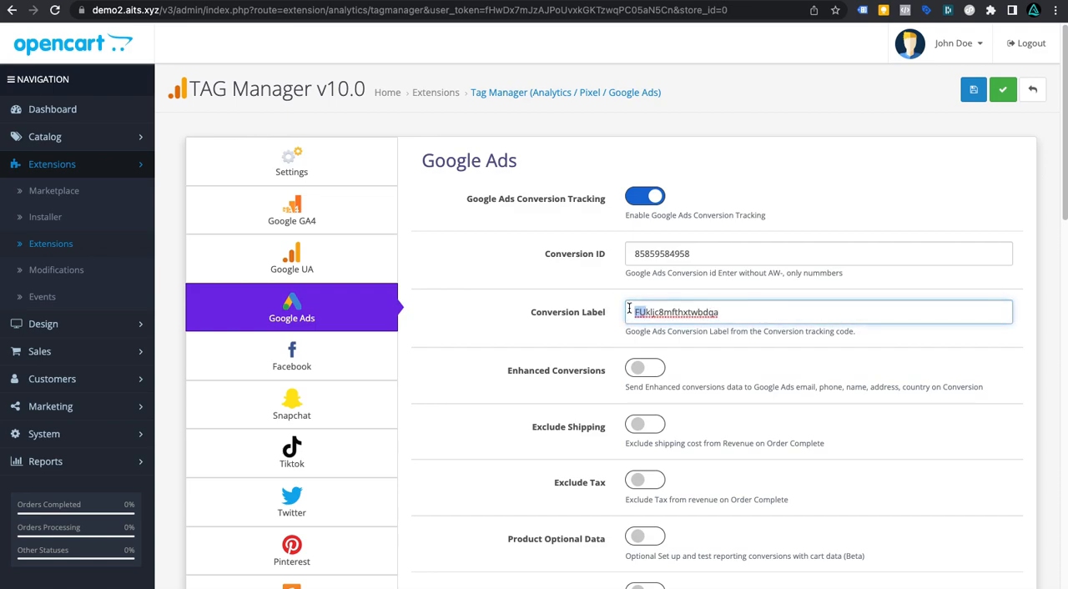
text(fu)
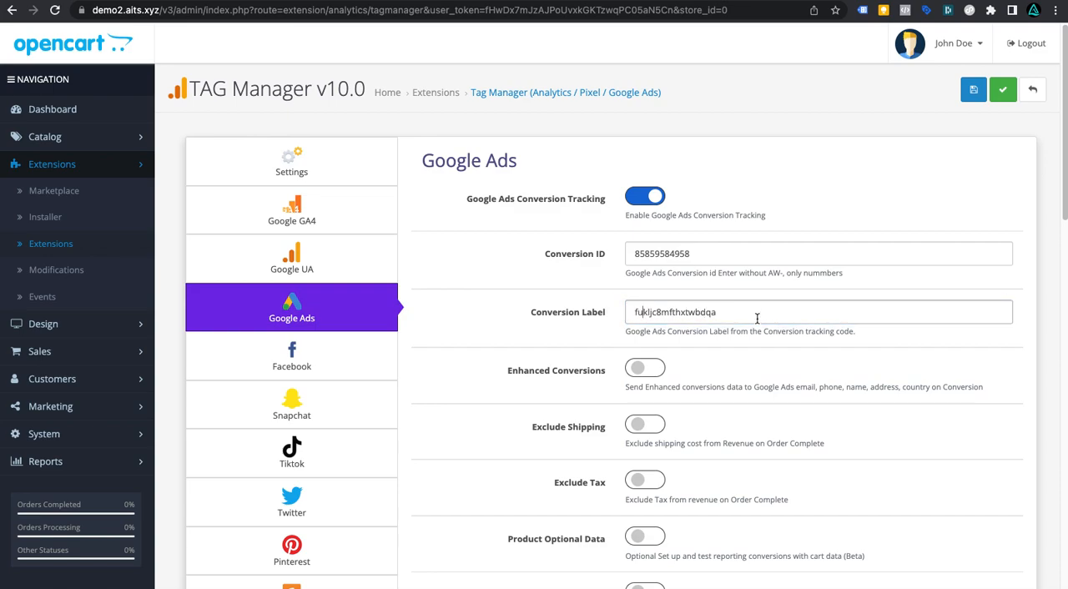
click(829, 309)
Step: Enable Enhanced Conversions, Exclude Shipping and Exclude Tax for Google Ads
scroll(827, 309, down, 3)
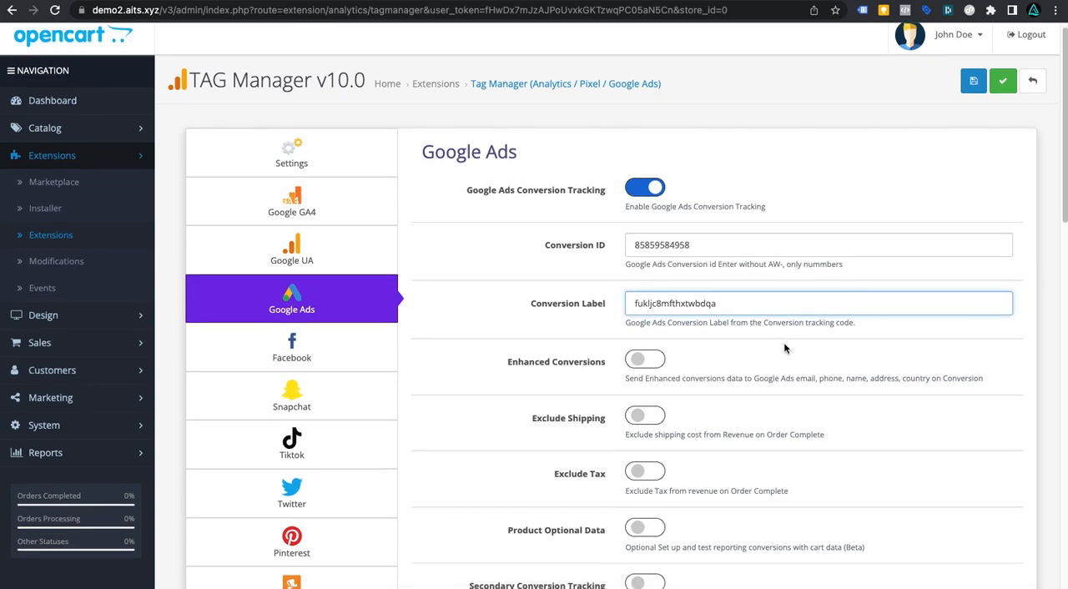
click(654, 252)
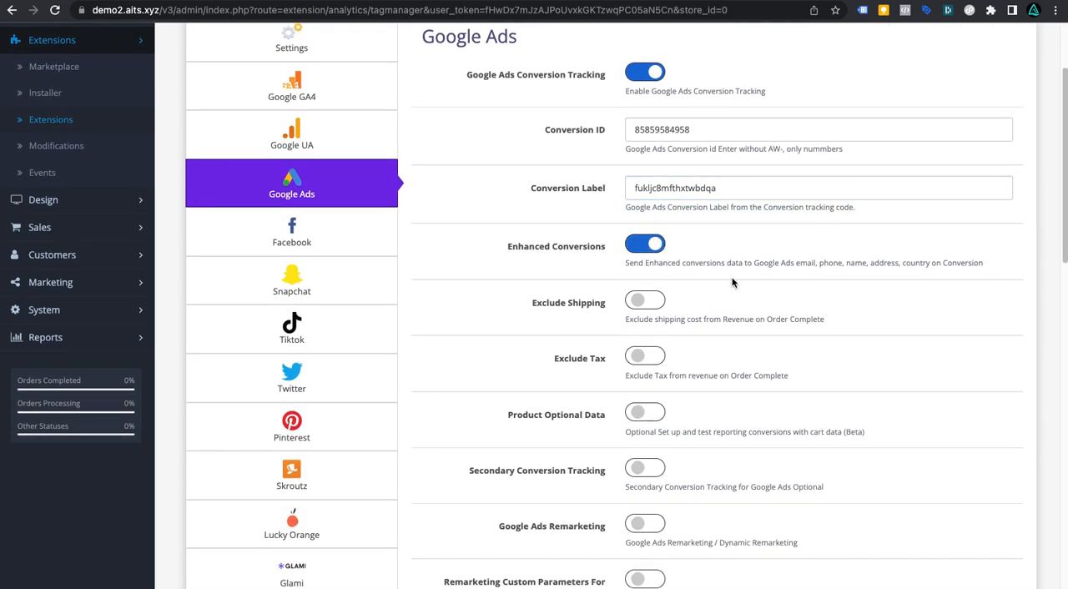
click(647, 301)
click(658, 357)
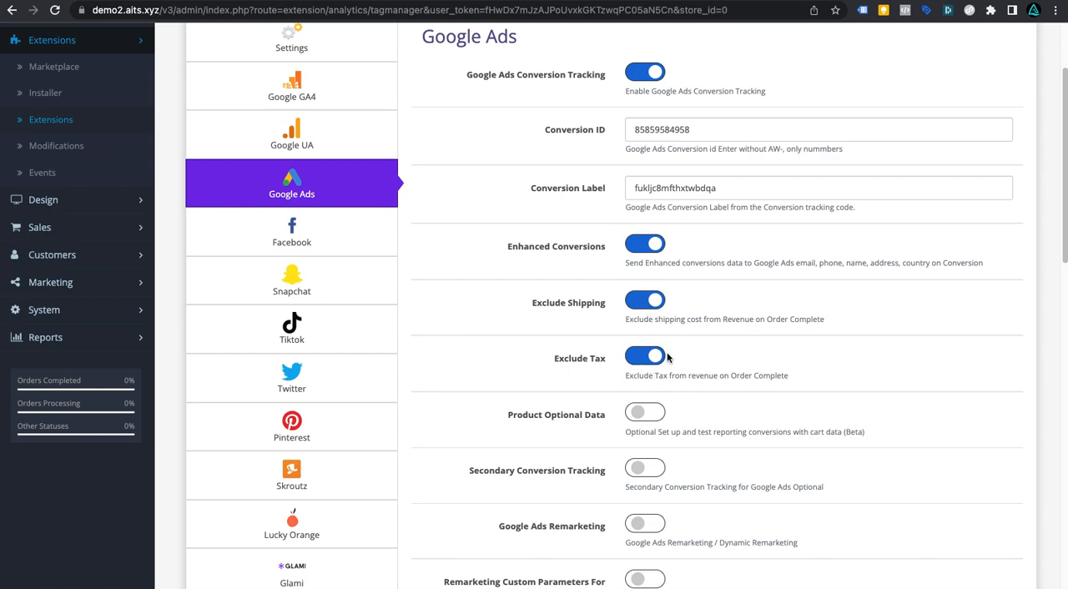
Step: Enable Google Ads Remarketing and Remarketing Custom Parameters For Analytics/Ads
scroll(672, 367, down, 3)
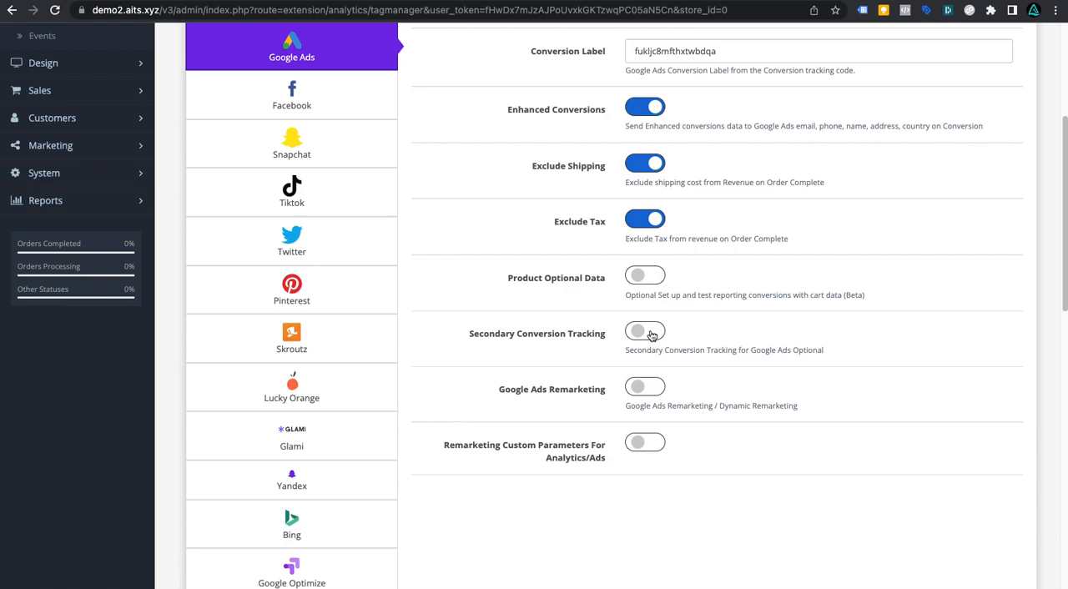
scroll(656, 394, down, 1)
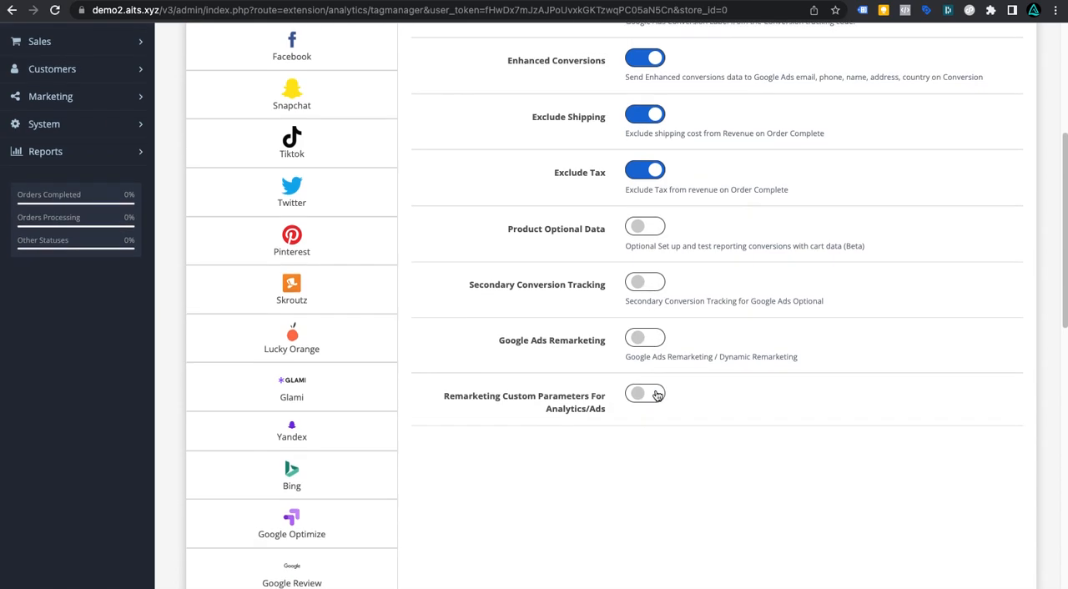
click(646, 329)
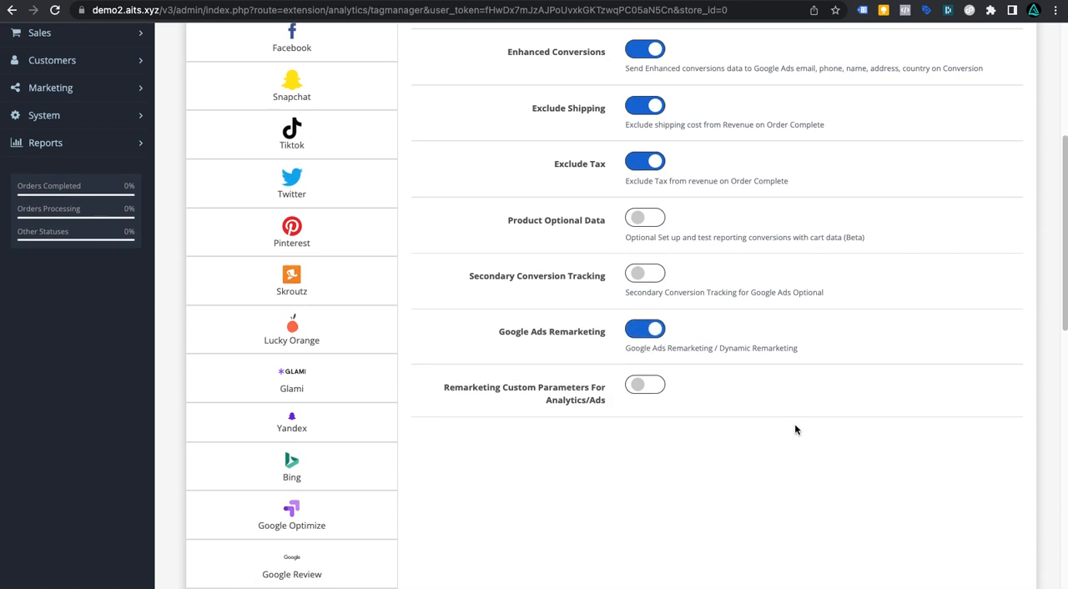
click(649, 389)
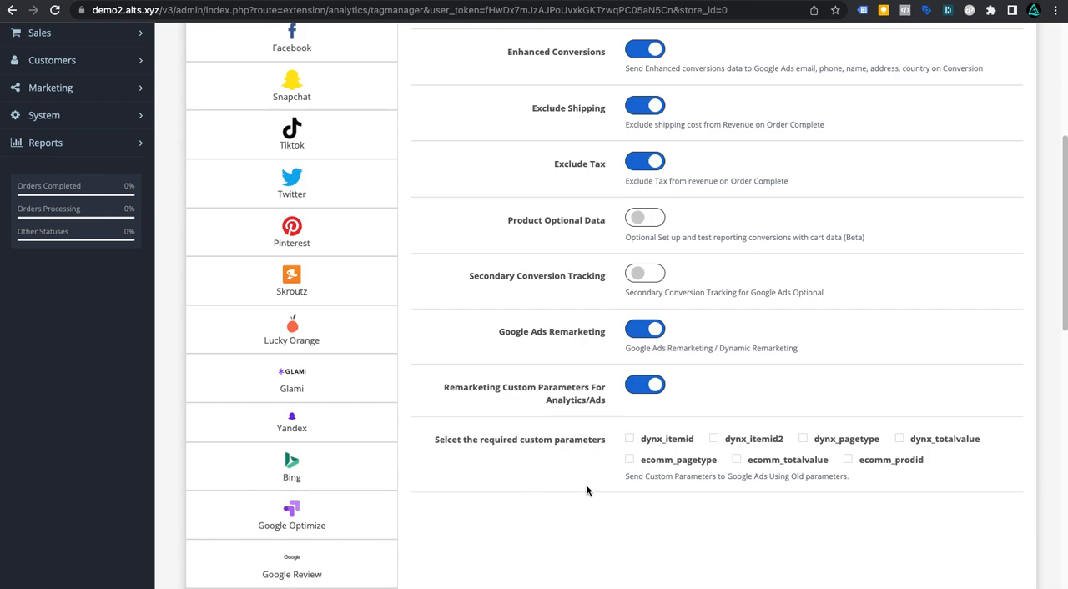
scroll(676, 422, up, 1)
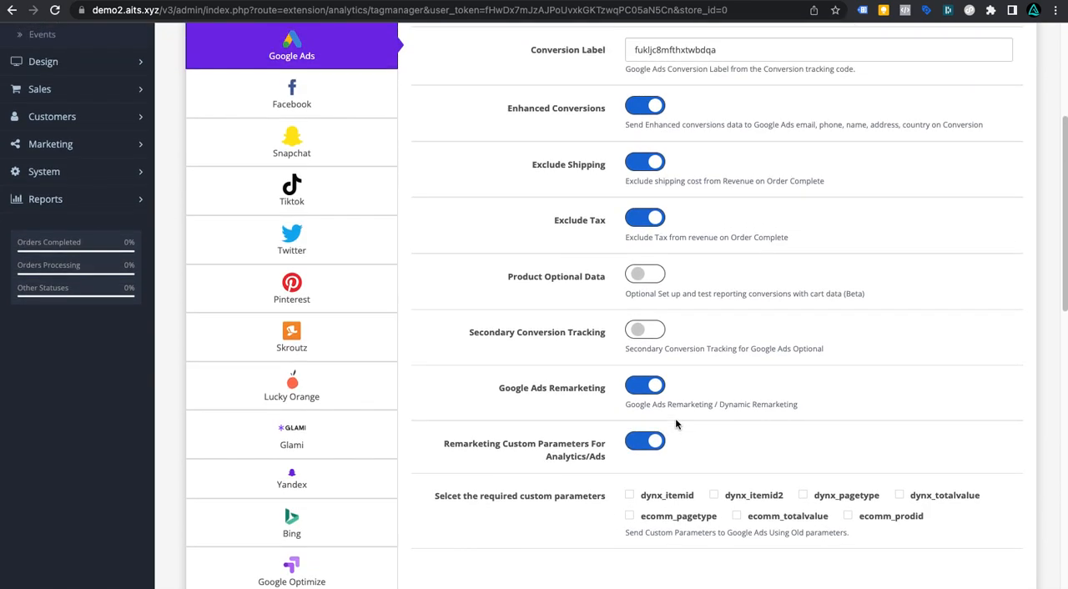
scroll(678, 425, up, 2)
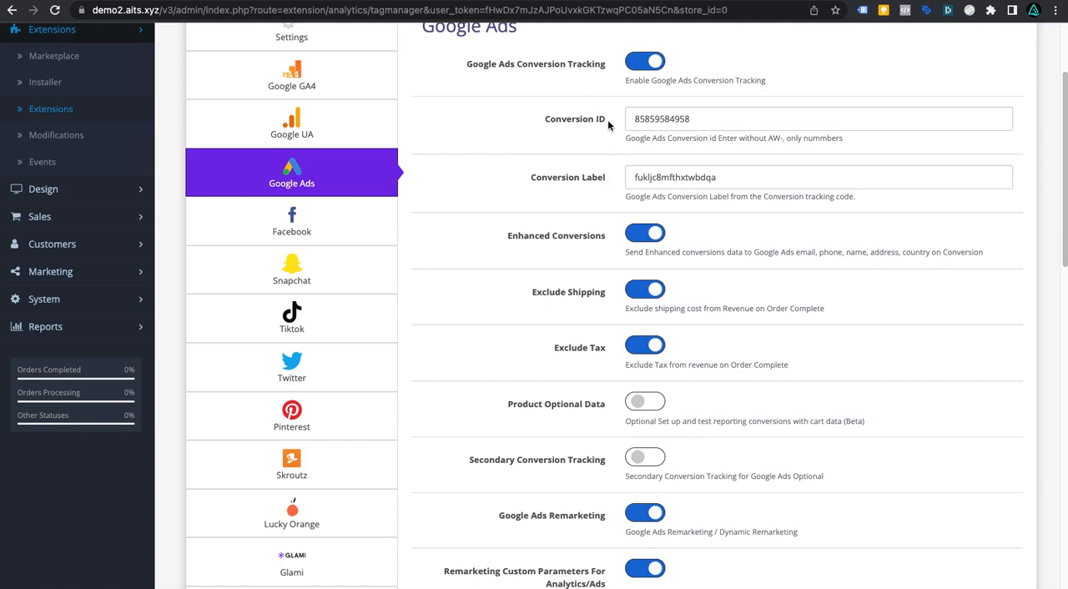
scroll(641, 421, down, 4)
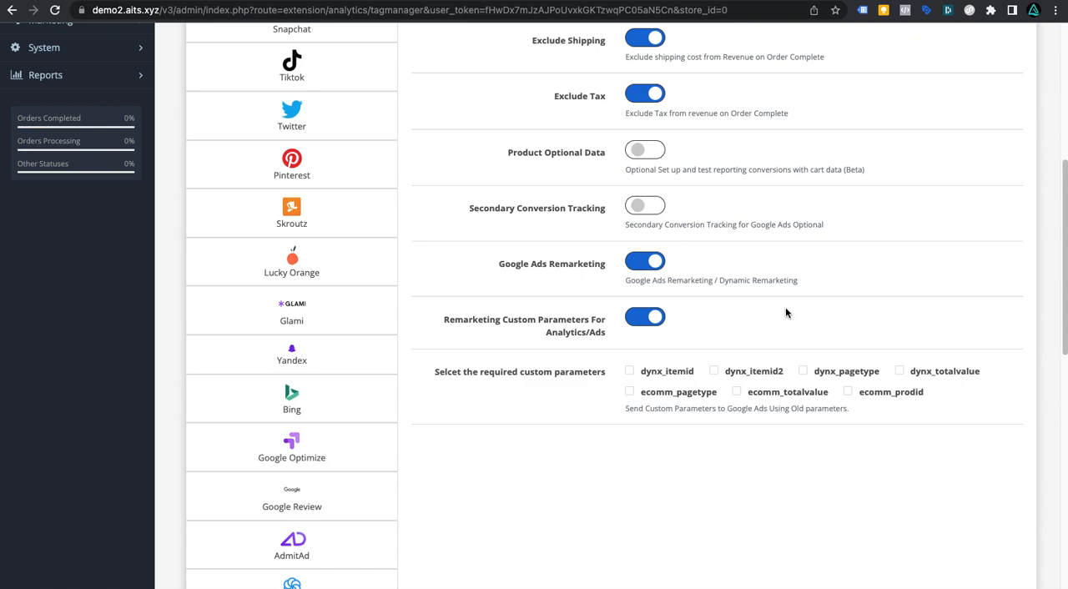
scroll(785, 312, up, 3)
click(288, 201)
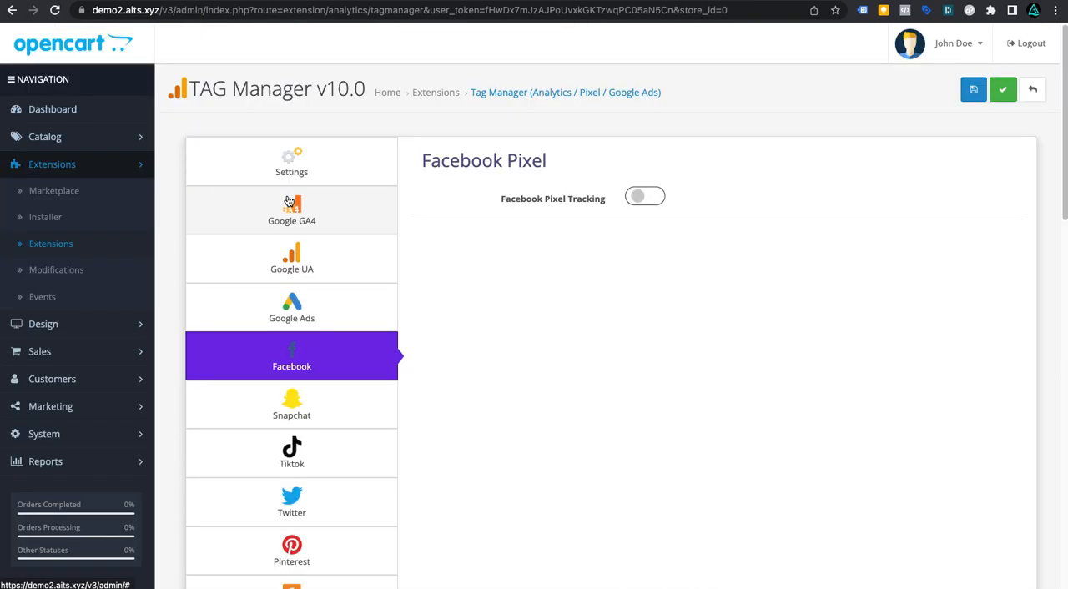
click(645, 197)
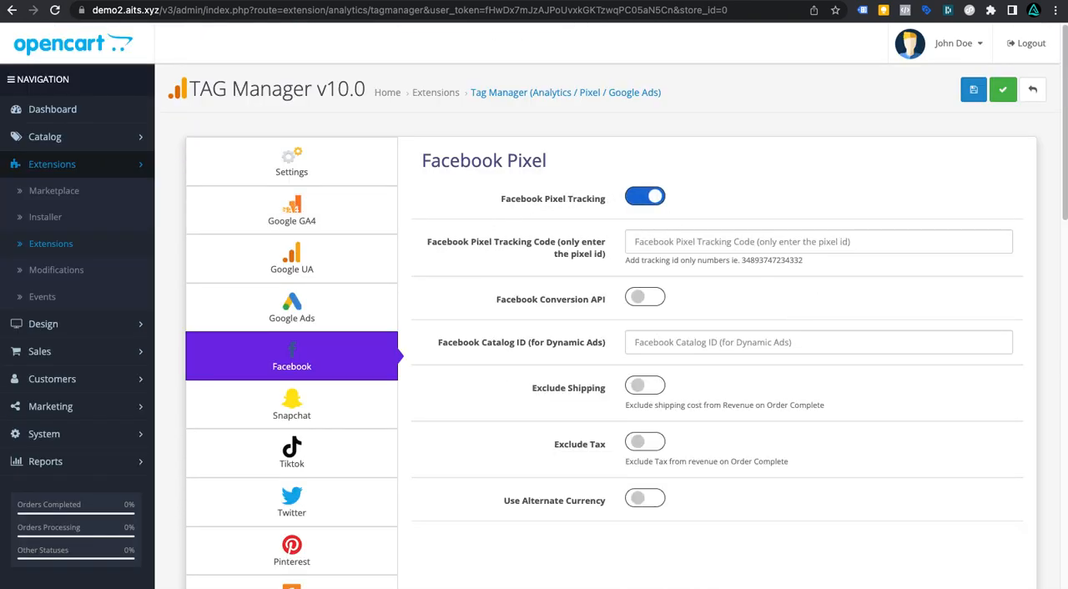
click(684, 242)
key(super+v)
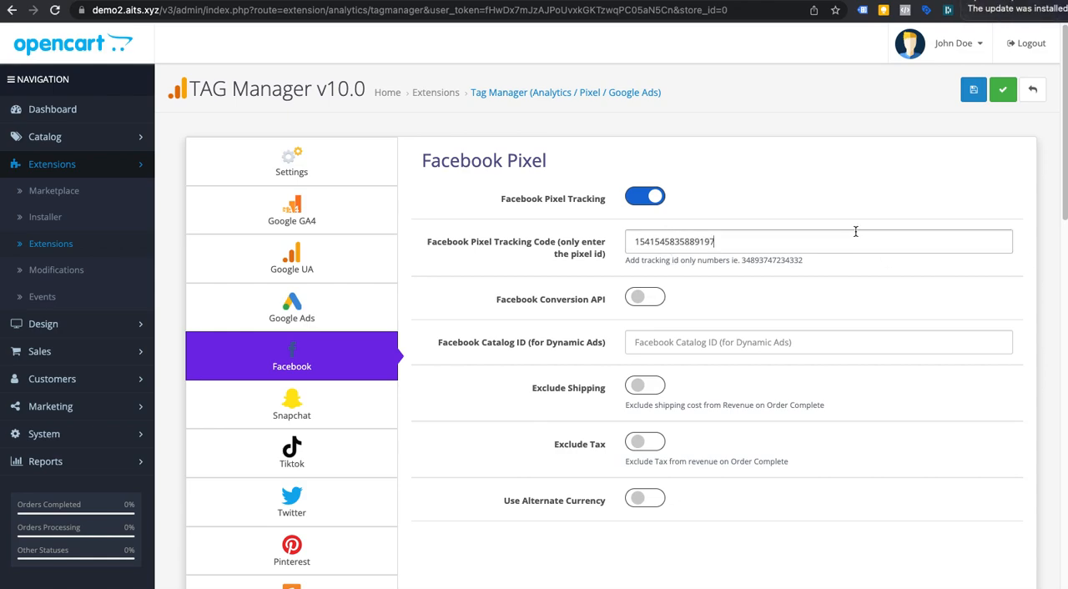
click(856, 233)
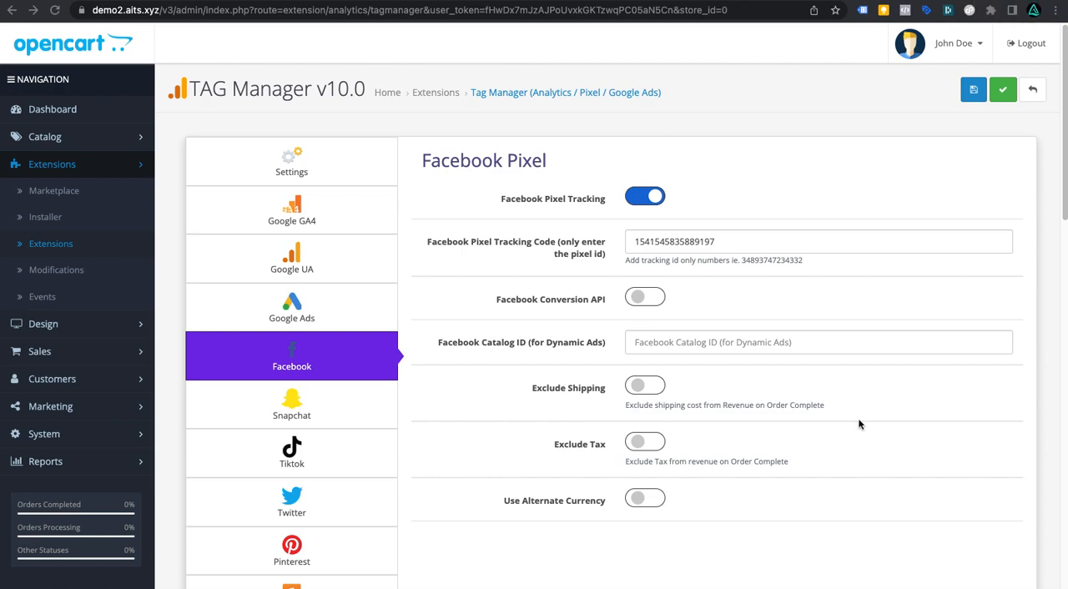
Step: Enable Facebook Conversion API and paste the Conversion API Access Token into its field
click(644, 297)
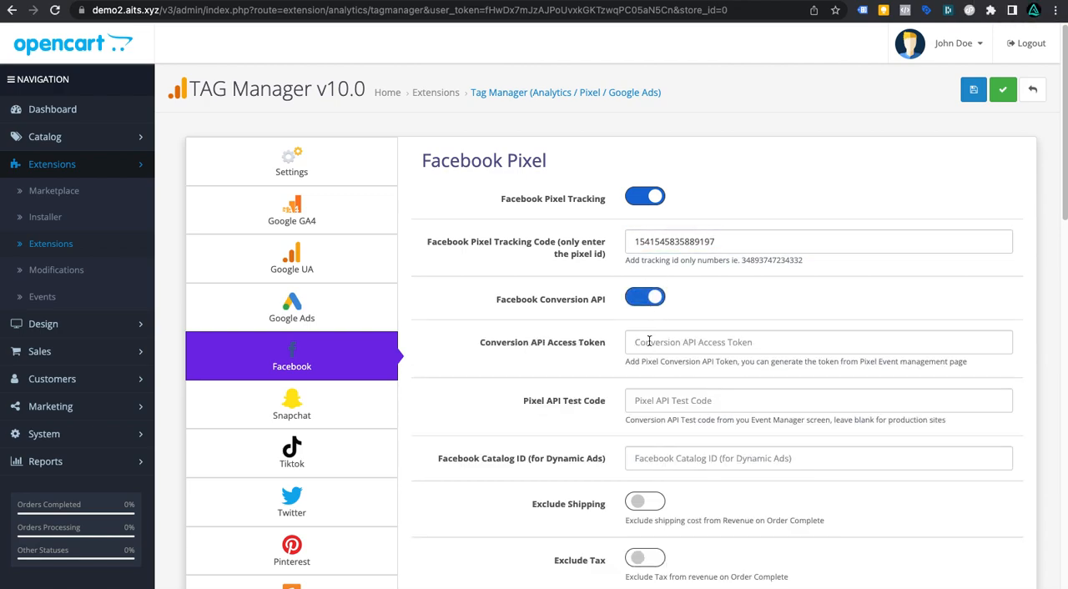
key(super+v)
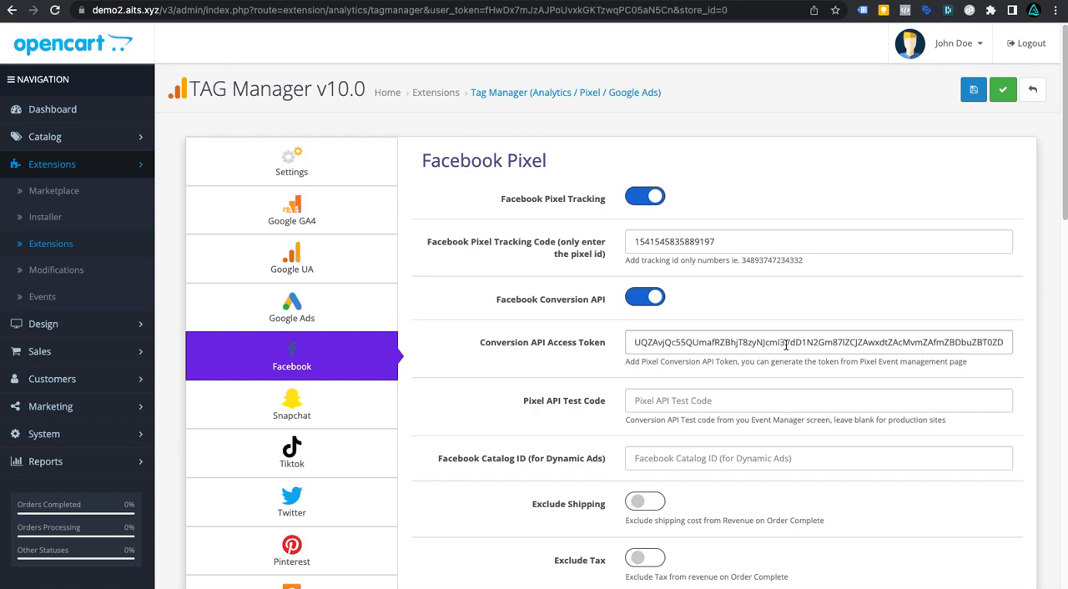
scroll(676, 330, down, 1)
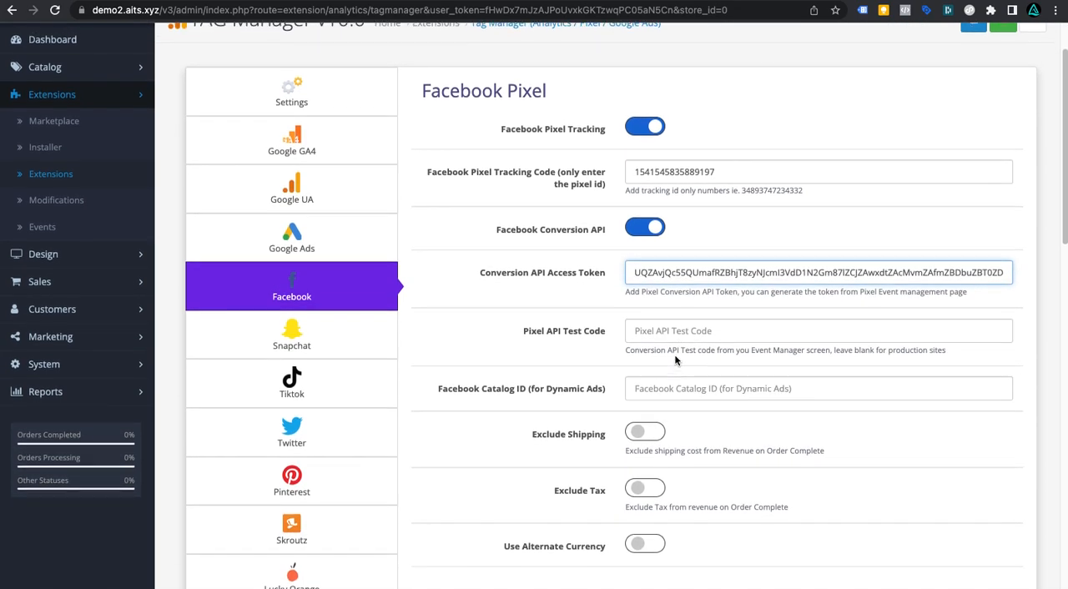
scroll(676, 360, down, 1)
click(701, 321)
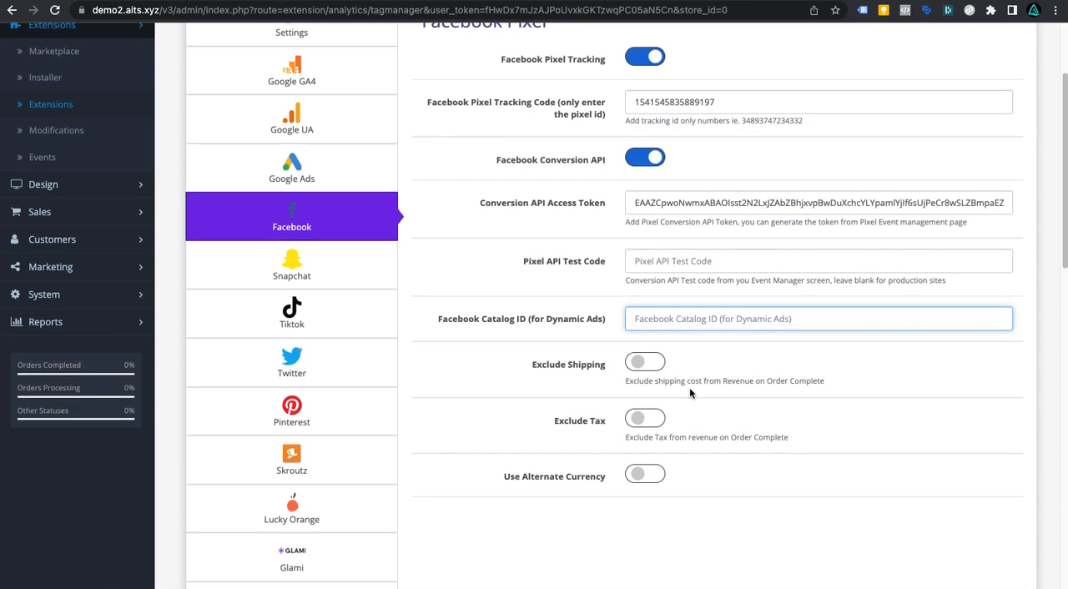
Step: Enable Exclude Shipping and Exclude Tax for the Facebook Pixel
scroll(693, 388, down, 1)
click(635, 353)
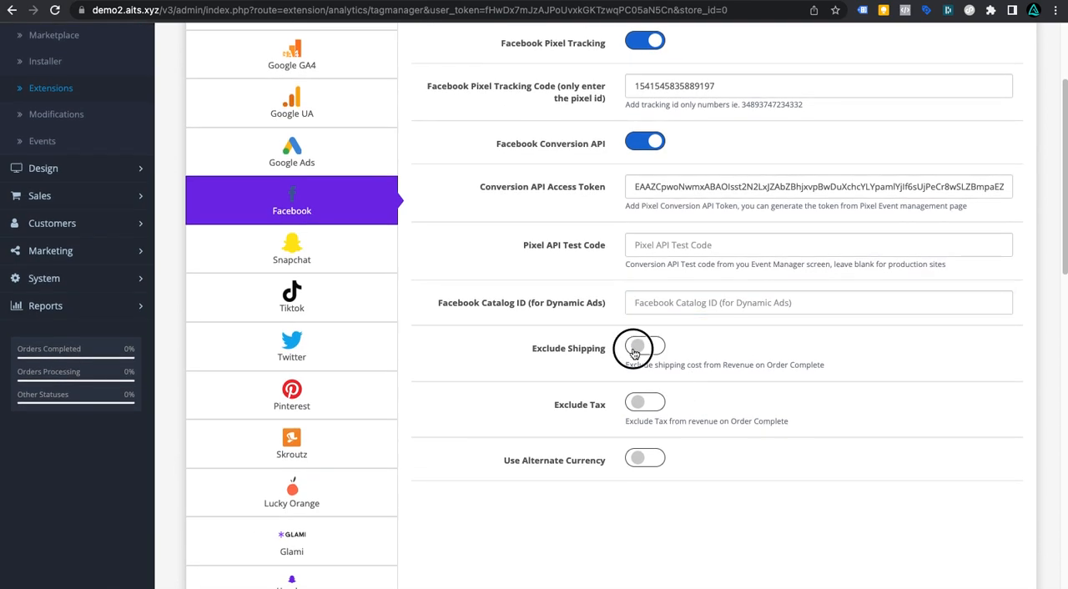
click(643, 409)
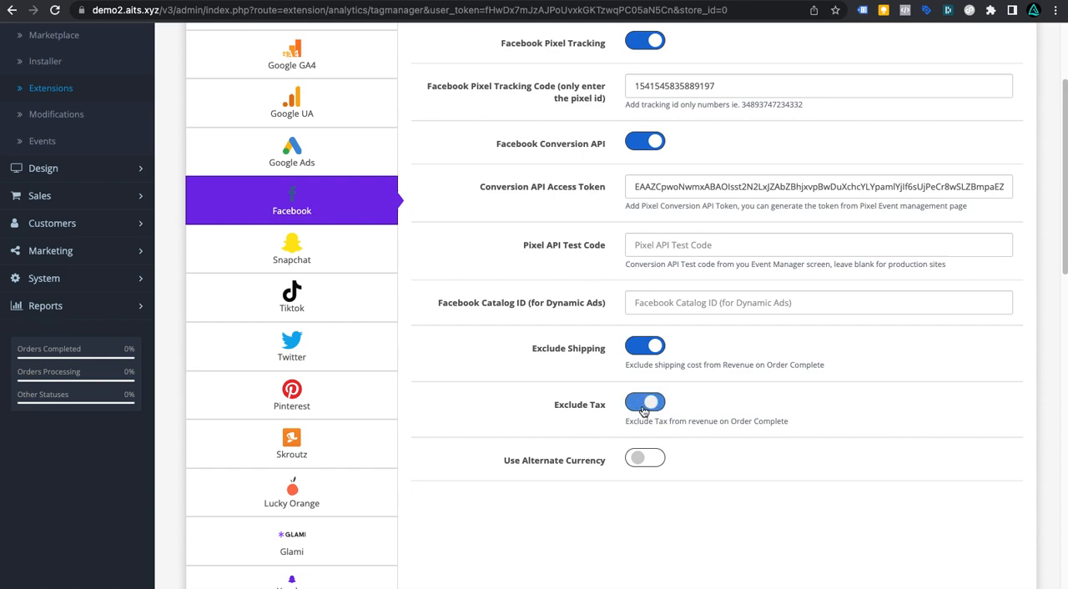
click(646, 458)
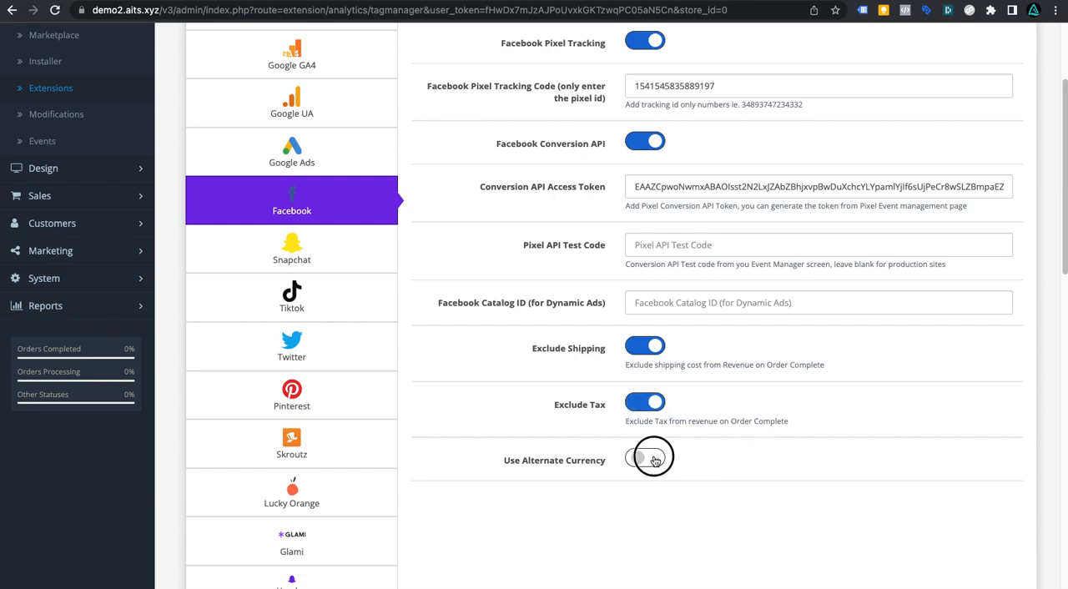
scroll(790, 420, down, 2)
click(771, 424)
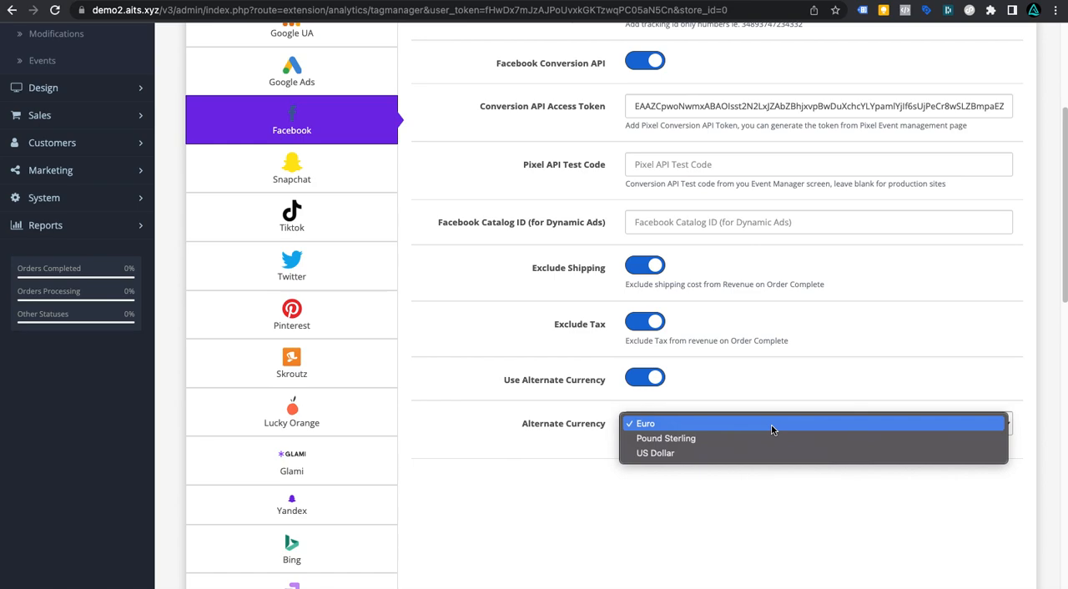
click(769, 429)
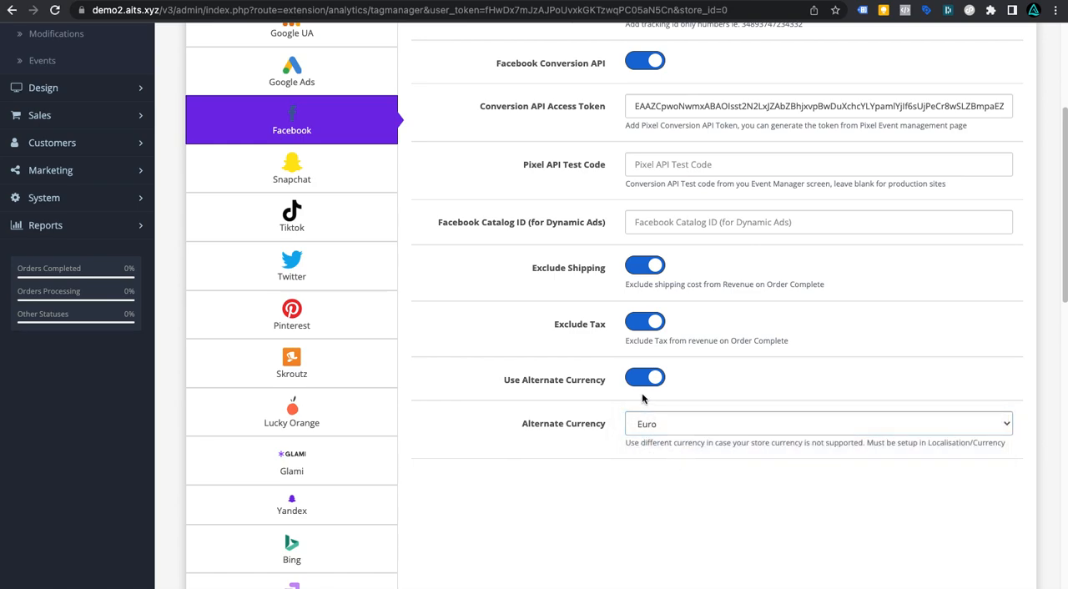
click(643, 385)
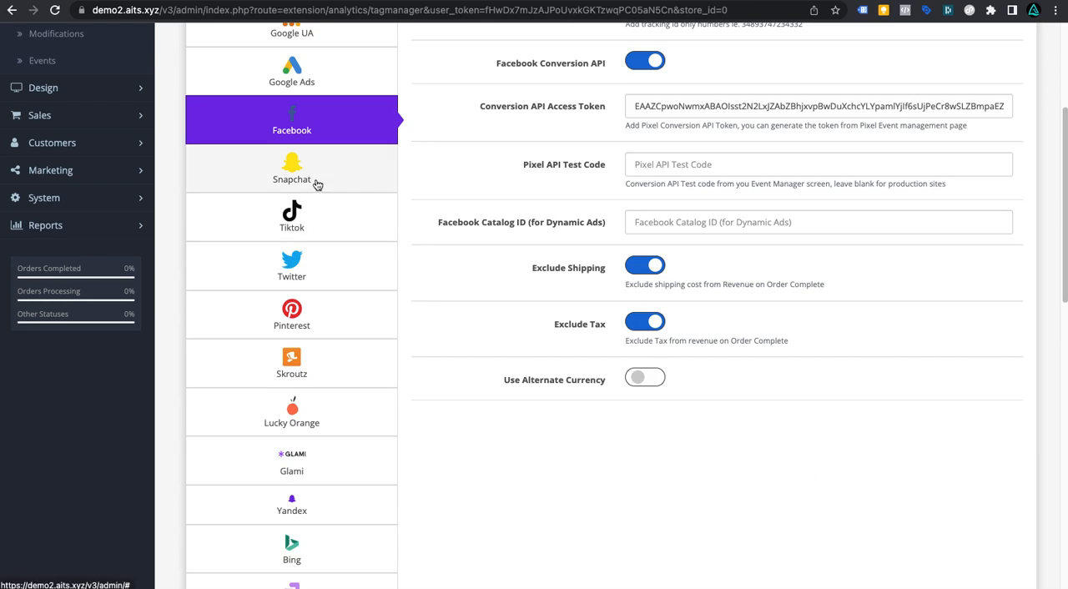
scroll(317, 185, up, 5)
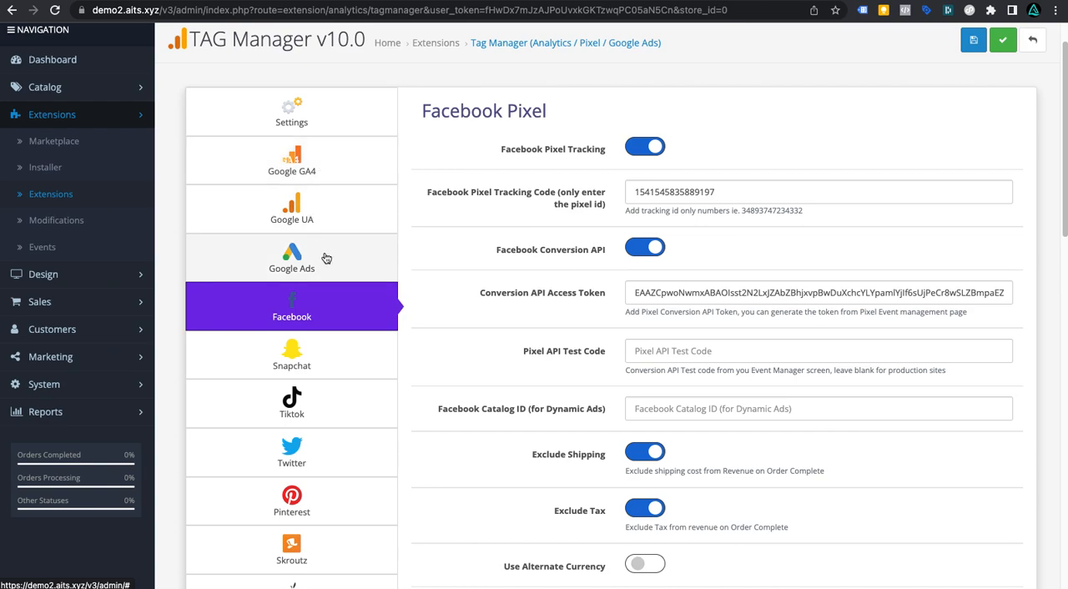
scroll(357, 340, down, 2)
scroll(357, 339, down, 4)
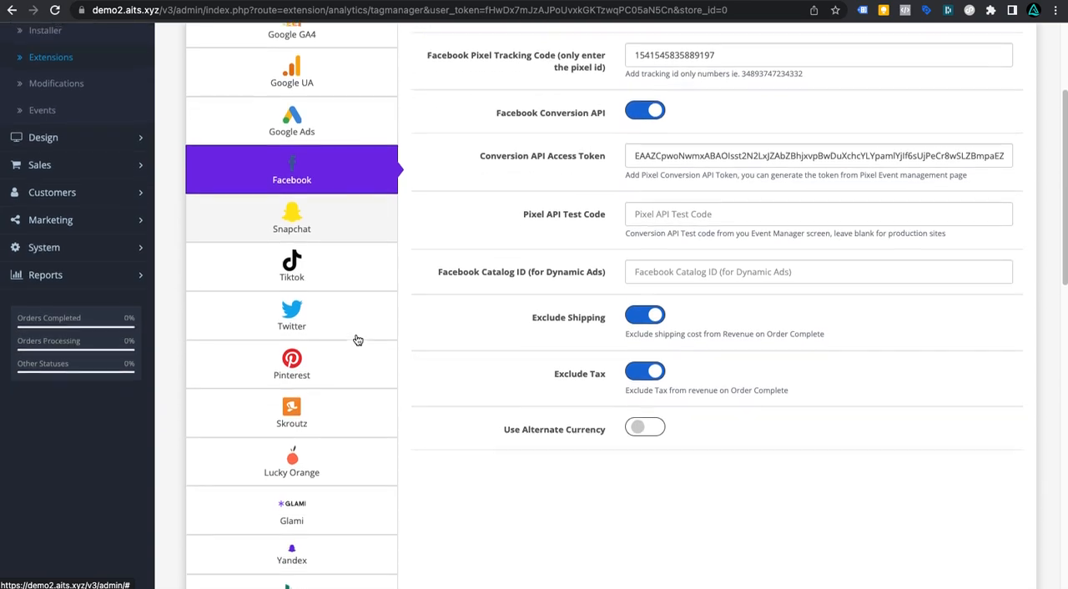
click(365, 232)
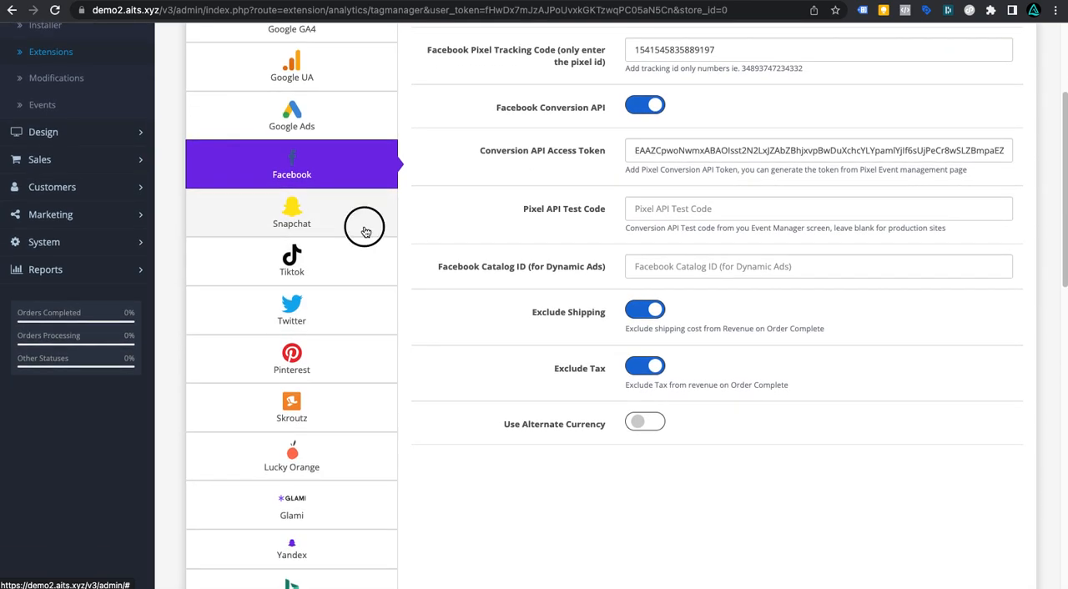
scroll(364, 232, down, 3)
click(644, 48)
click(644, 48)
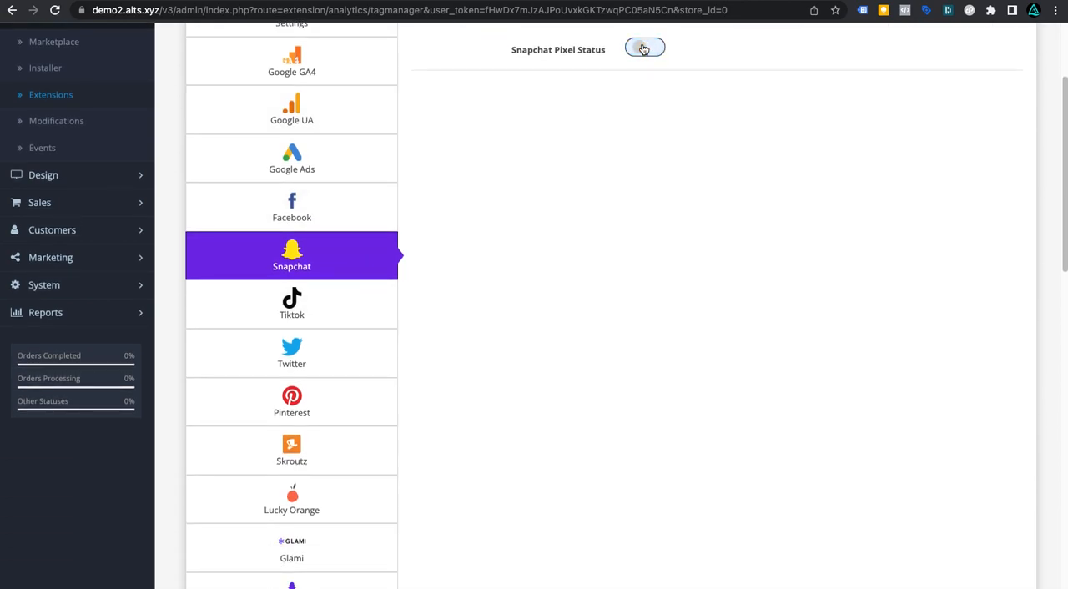
scroll(340, 382, down, 4)
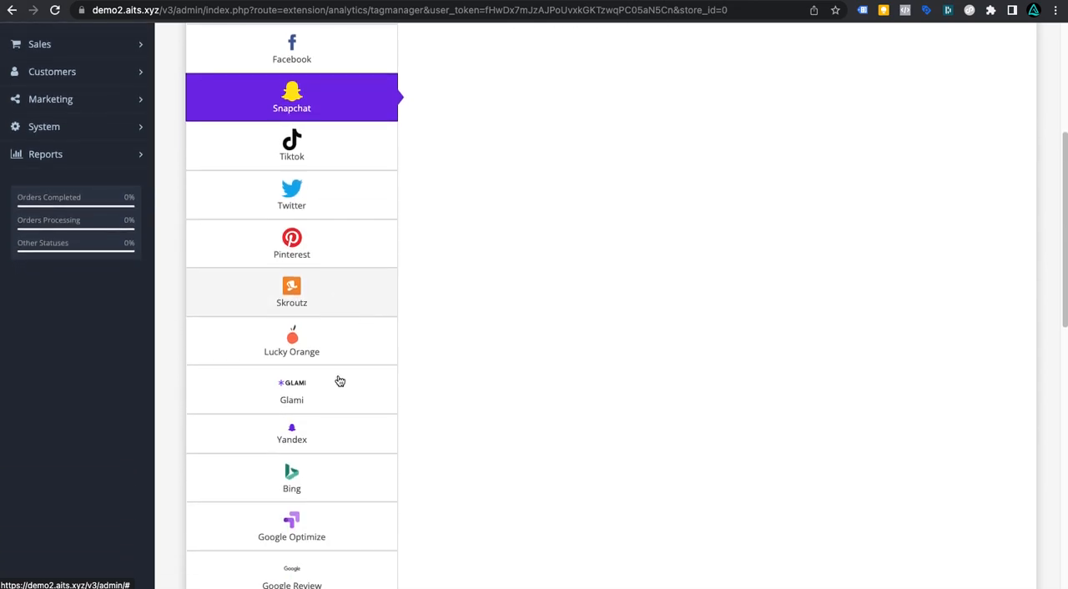
click(341, 303)
click(645, 196)
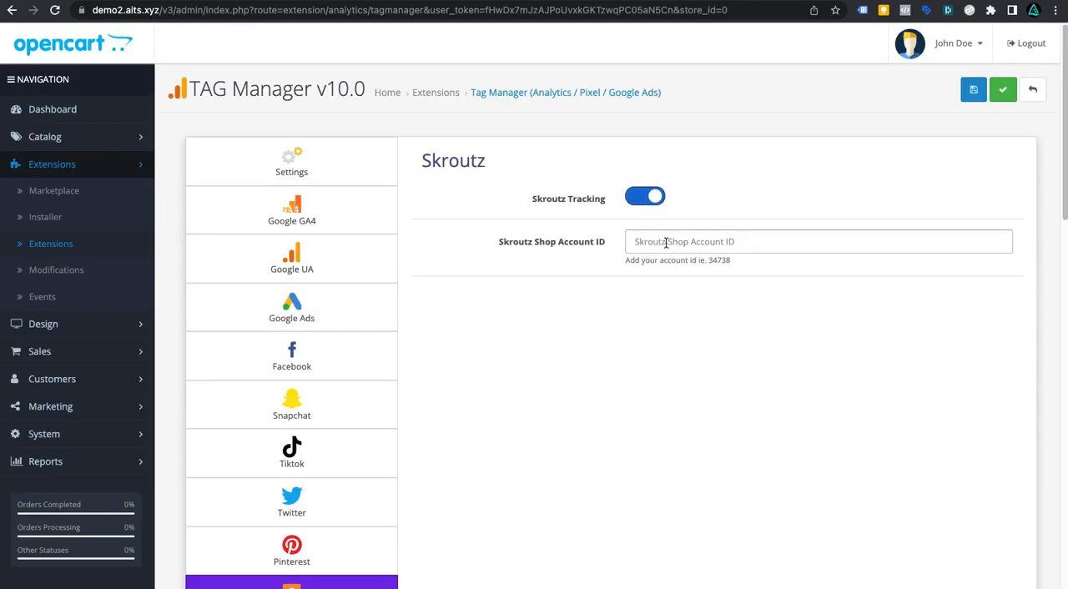
click(642, 199)
scroll(358, 327, down, 5)
scroll(358, 326, down, 2)
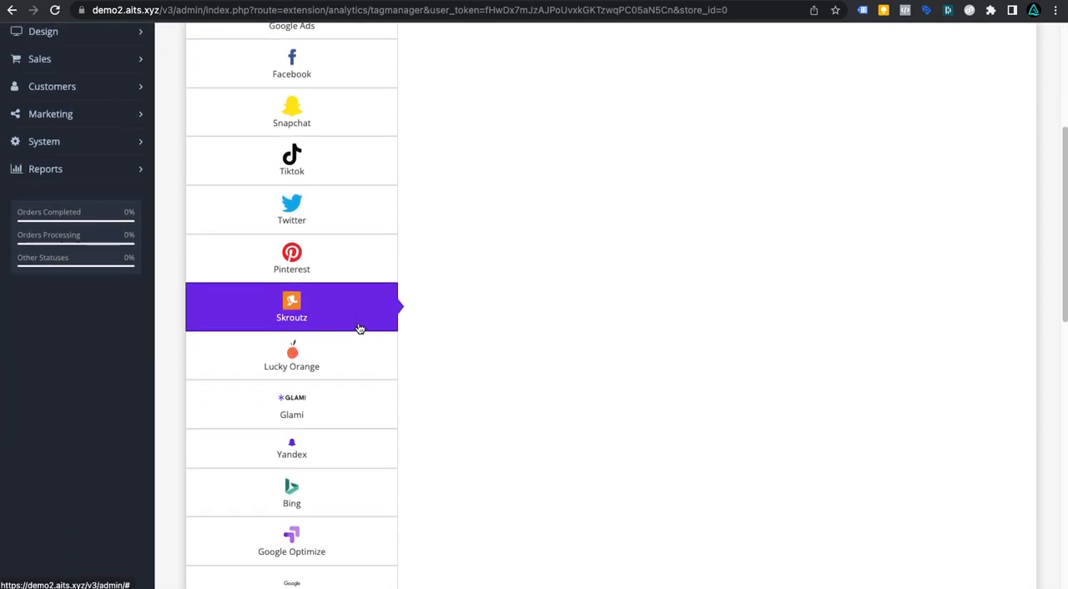
Step: Open the Glami section and switch Glami Pixel on and back off
click(342, 356)
scroll(318, 408, down, 3)
scroll(317, 408, down, 4)
click(309, 298)
scroll(444, 332, down, 4)
scroll(443, 331, up, 5)
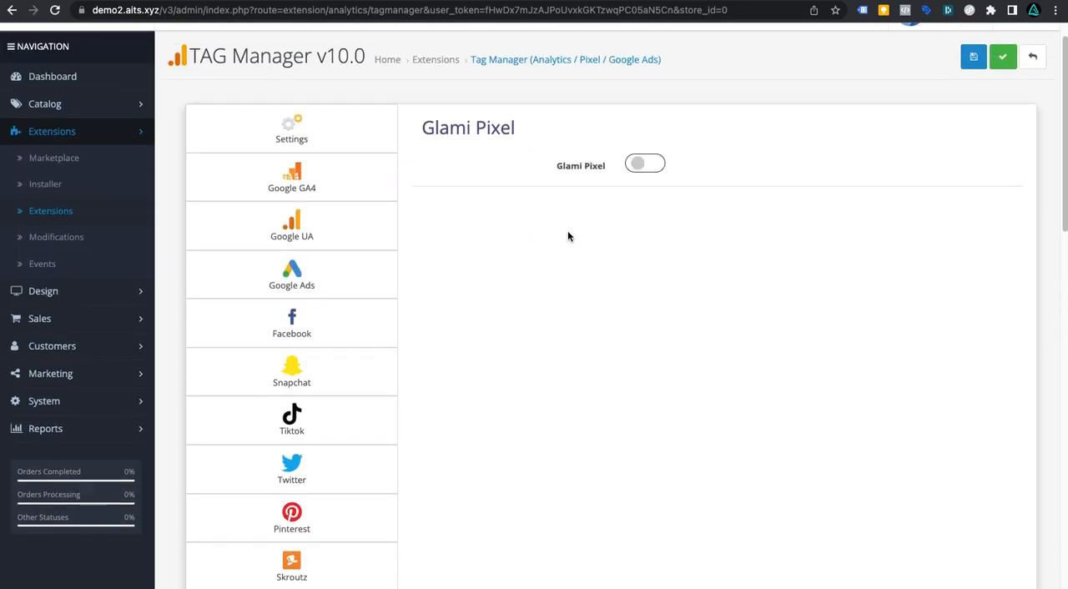
click(643, 196)
click(644, 195)
Step: Open the SendinBlue section and switch SendinBlue Status on and back off
scroll(345, 386, down, 1)
scroll(345, 385, down, 5)
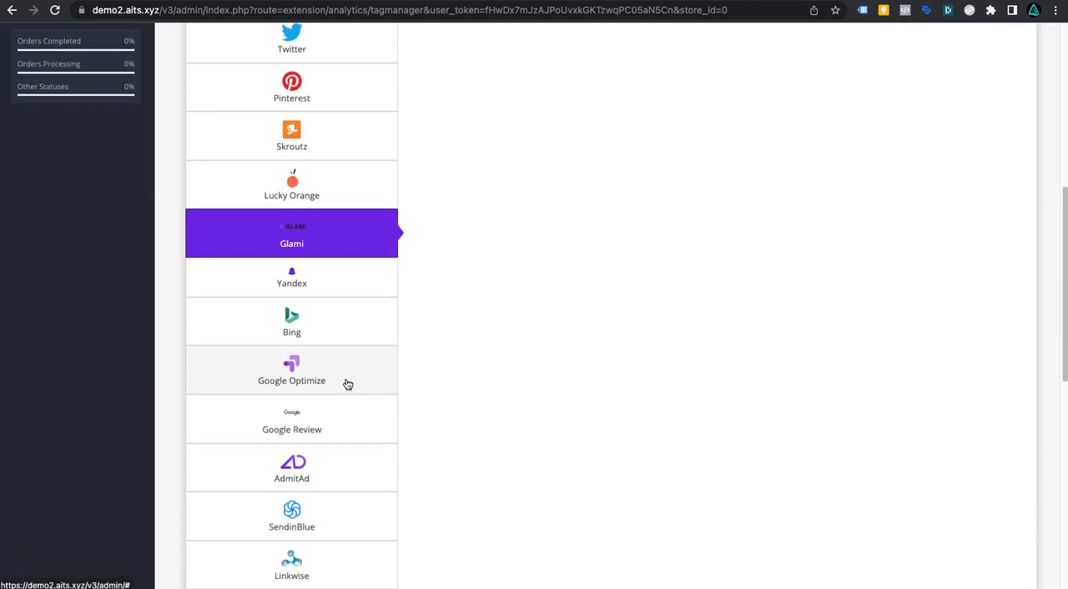
scroll(317, 298, down, 1)
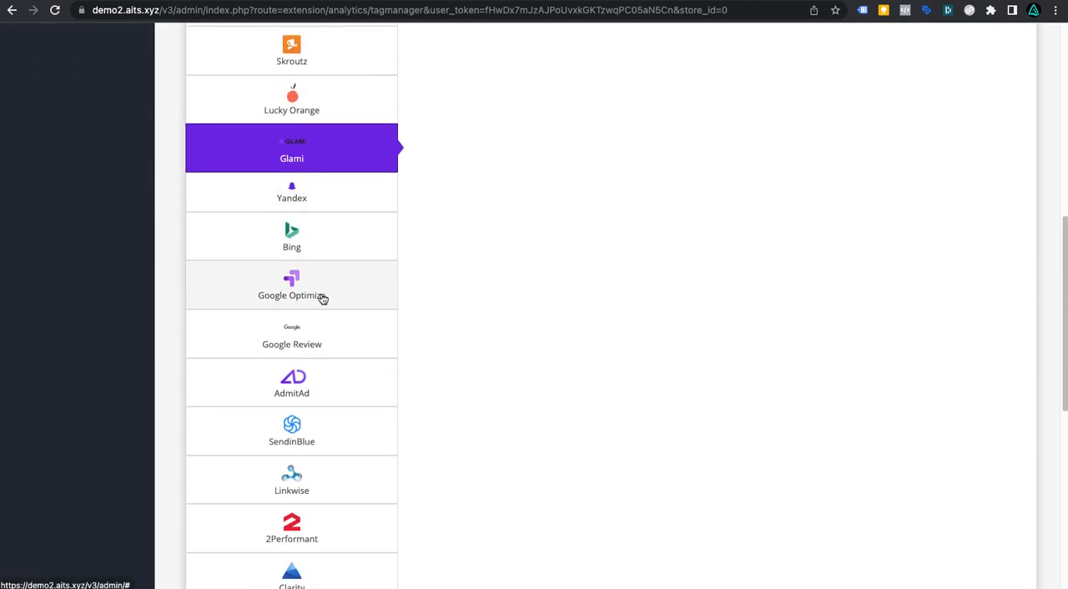
scroll(322, 301, down, 2)
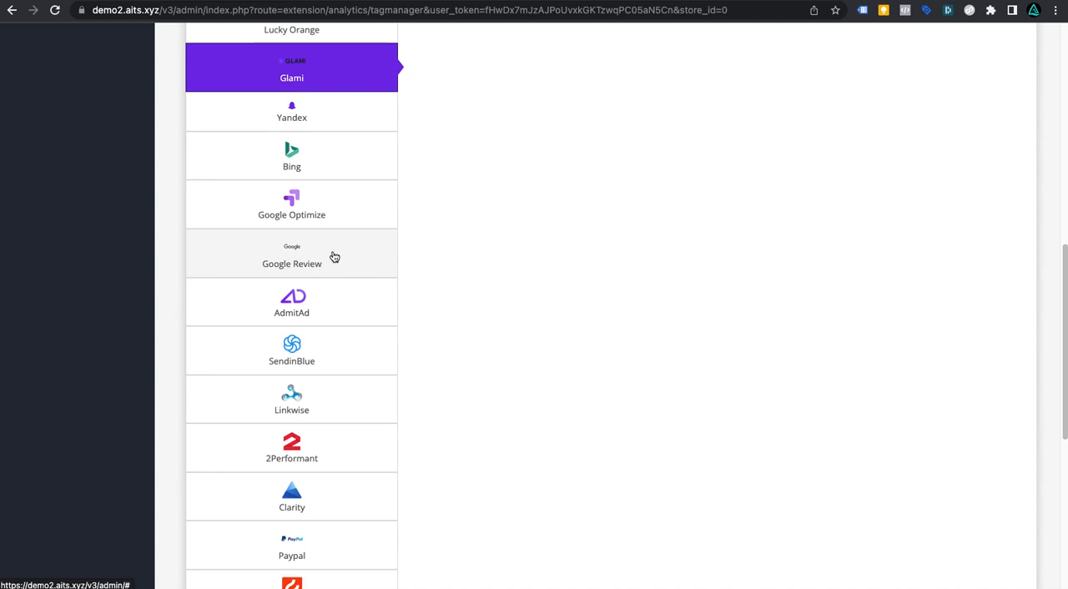
scroll(339, 317, down, 1)
scroll(339, 320, down, 1)
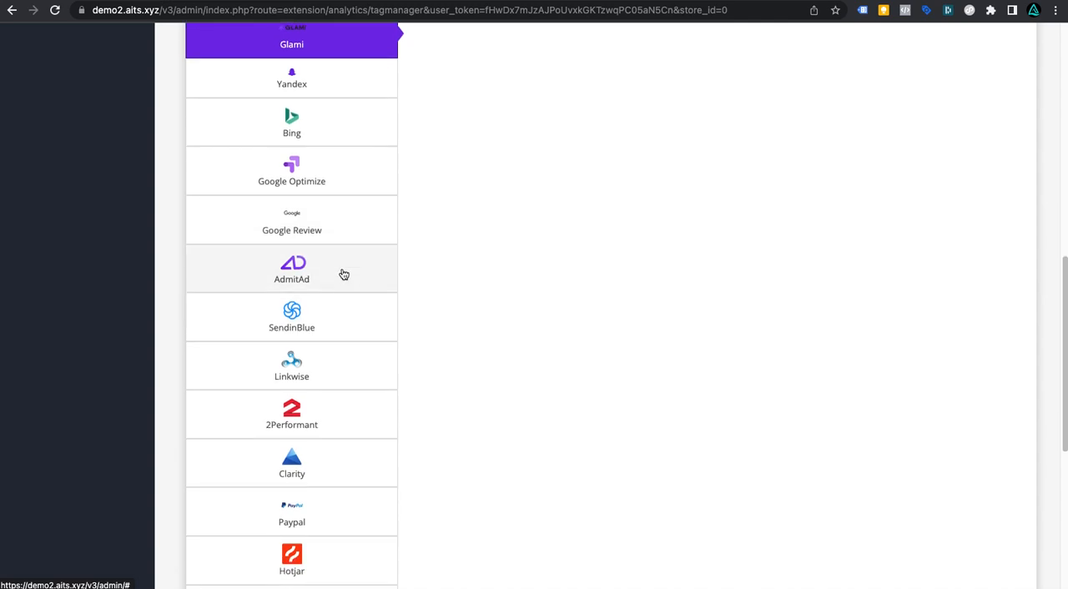
click(334, 317)
click(644, 198)
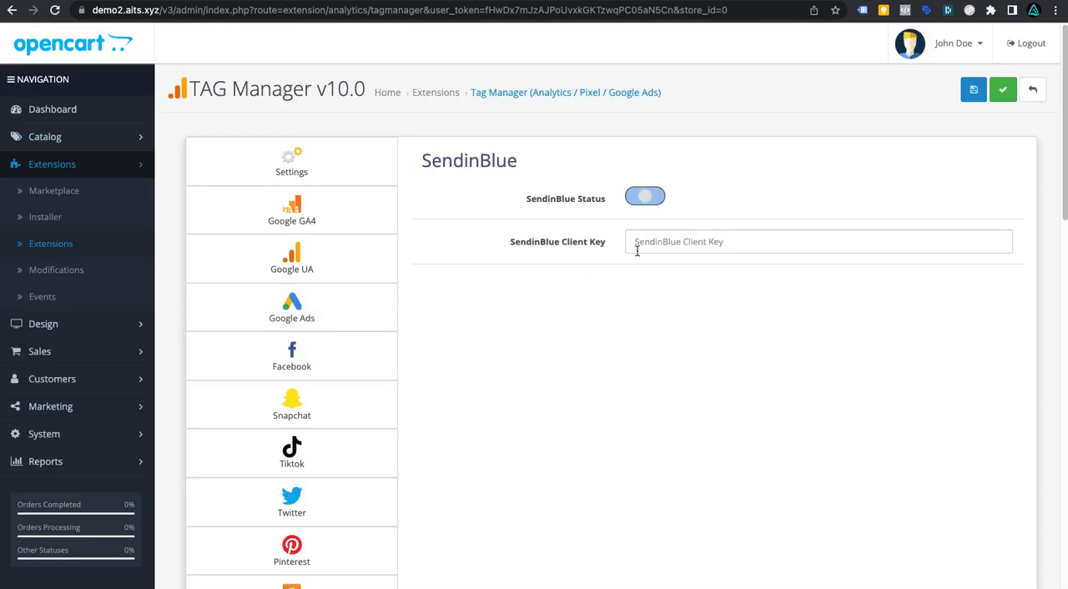
click(642, 200)
Step: Open Live Chat Widgets and enable the Smartsupp, Hubspot, Fresh, Zopim and Zen chat statuses
scroll(332, 426, down, 10)
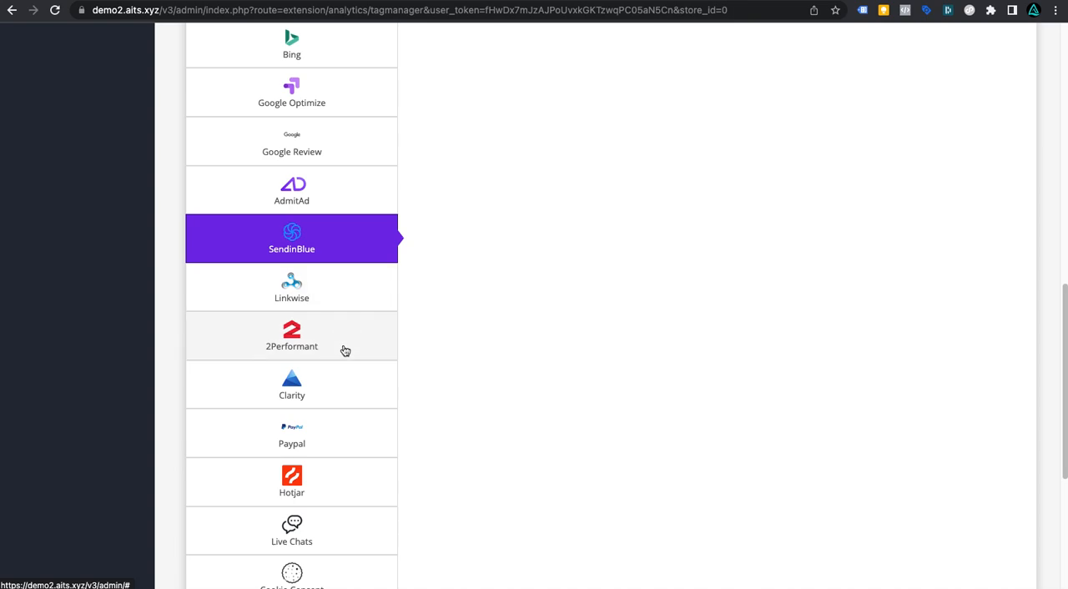
scroll(346, 389, down, 3)
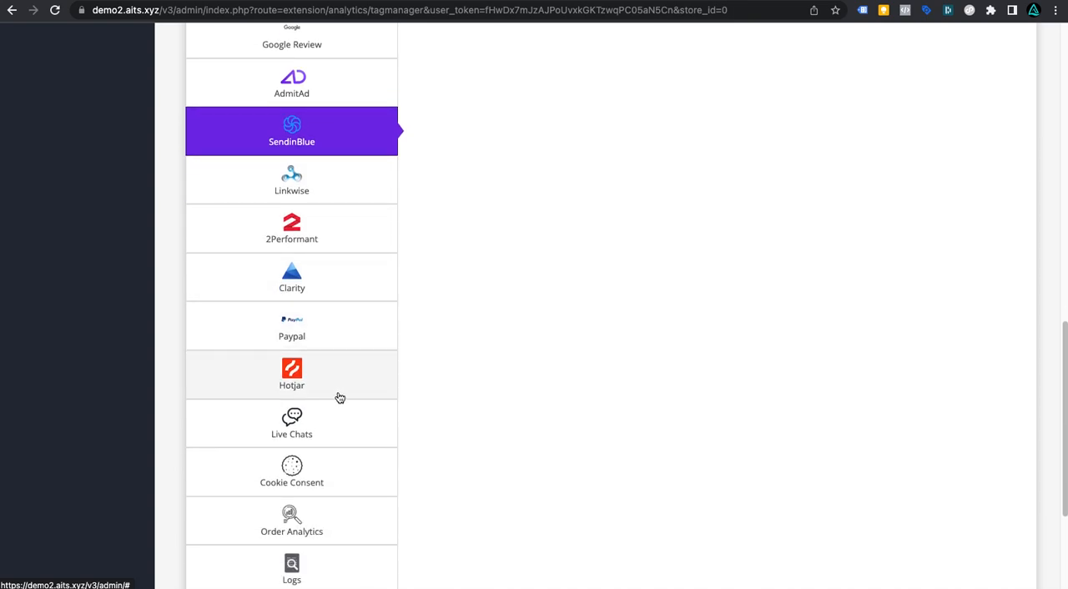
scroll(331, 390, down, 2)
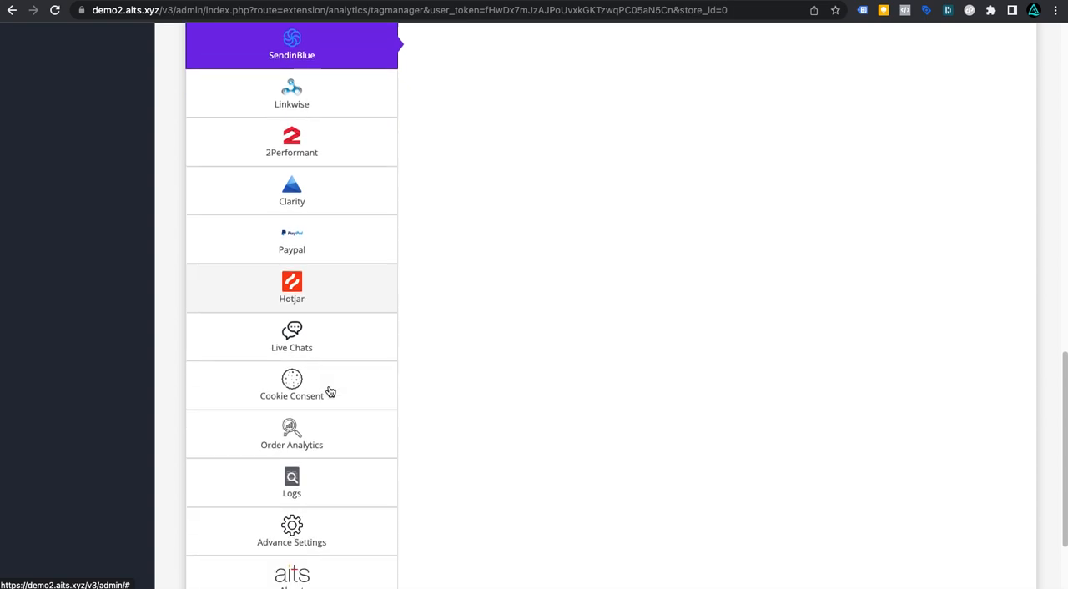
click(329, 339)
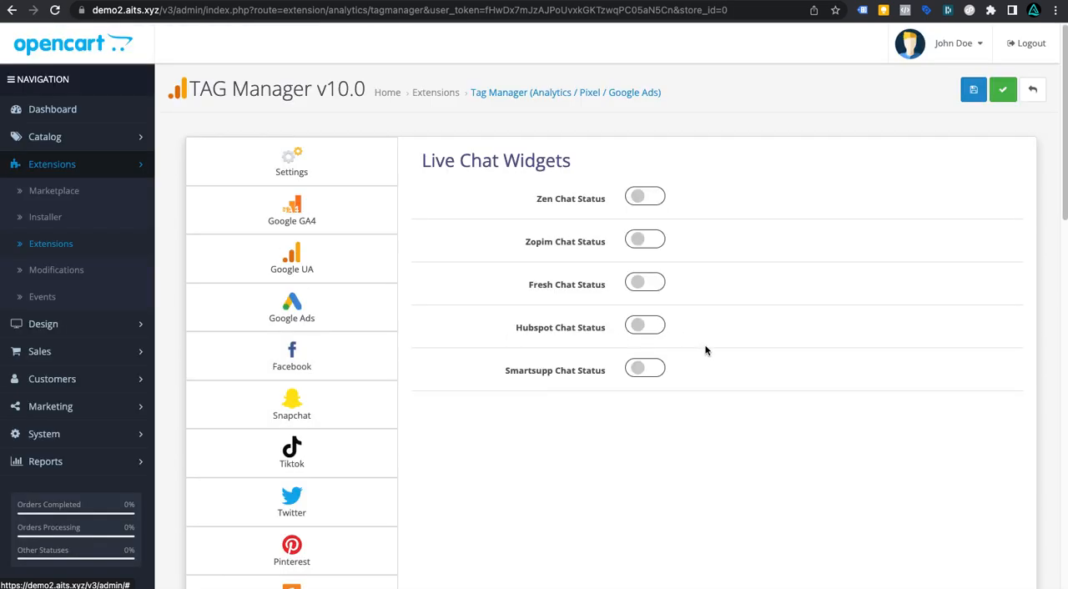
click(644, 371)
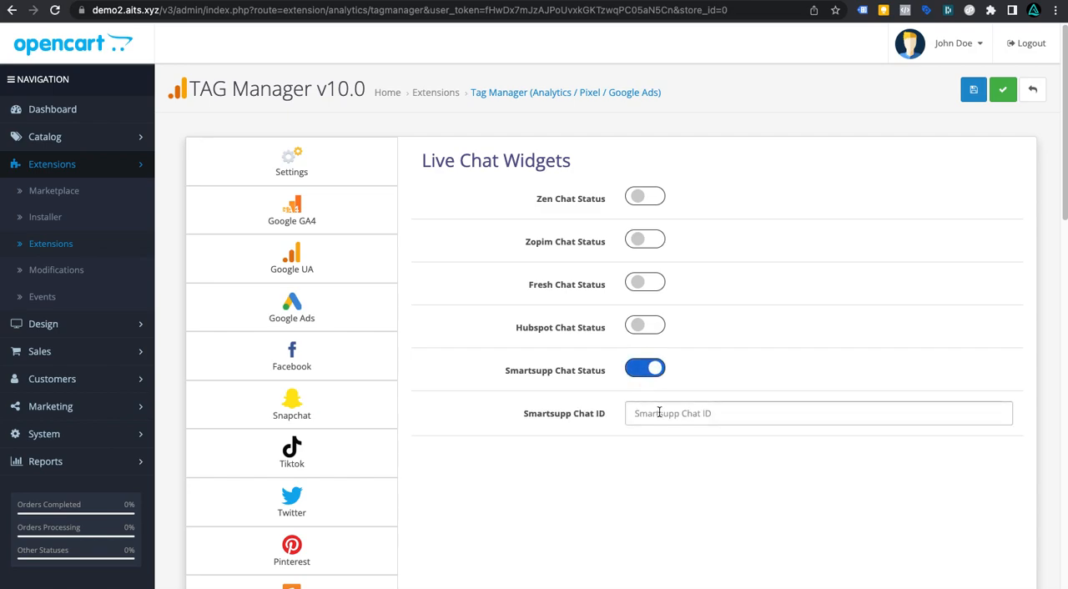
click(646, 325)
click(645, 283)
click(656, 240)
click(645, 198)
Step: Disable all five live chat statuses again
click(645, 198)
click(647, 241)
click(647, 288)
click(645, 327)
click(646, 369)
Step: Open the Cookie Consent section and enable Show EU Cookie Consent
scroll(493, 403, down, 3)
scroll(493, 402, down, 15)
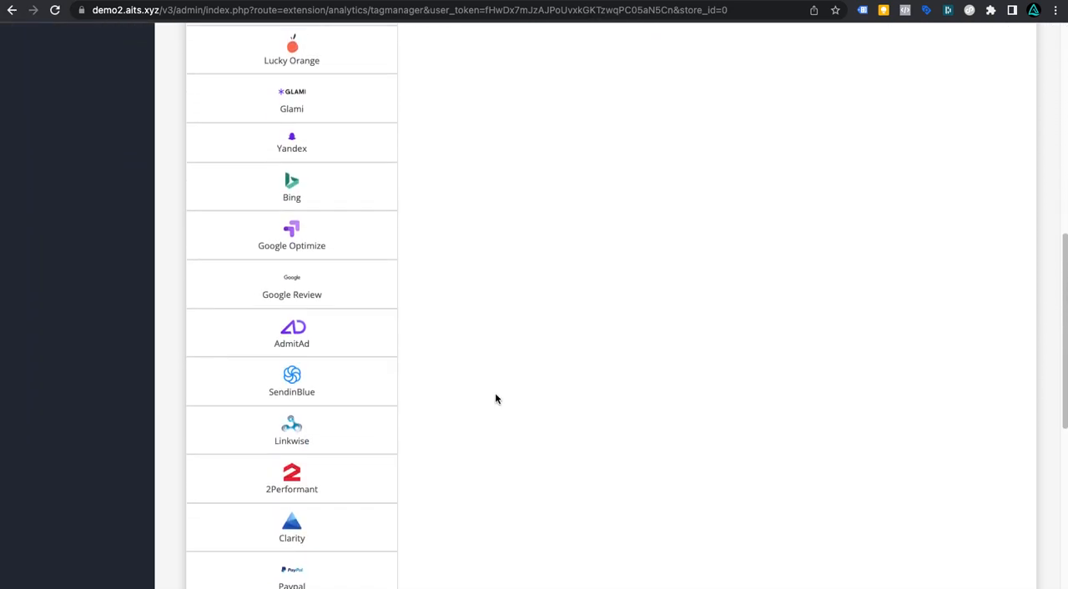
click(367, 363)
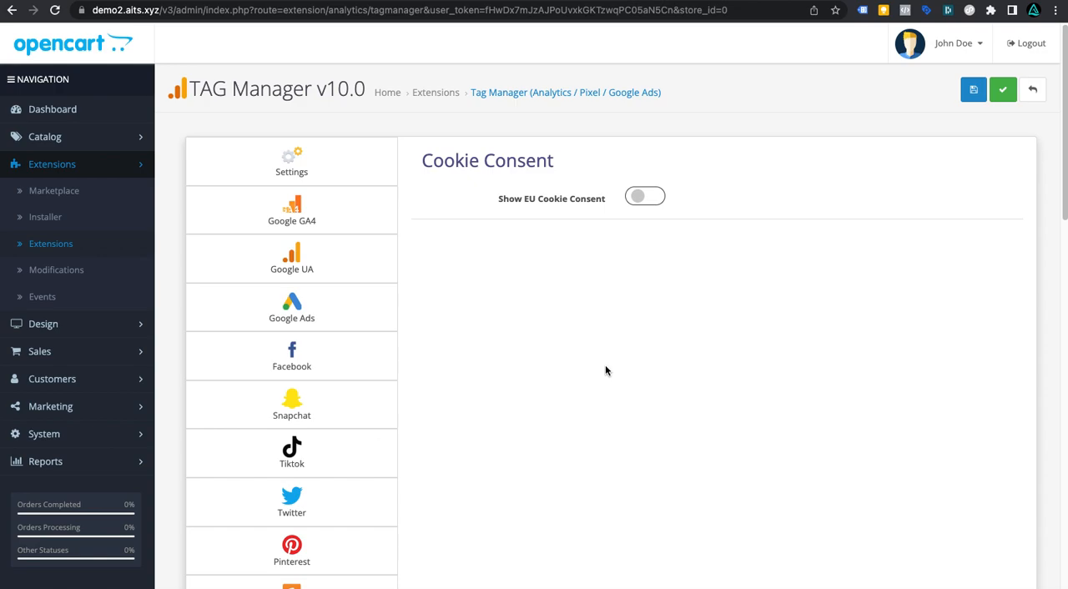
scroll(585, 372, down, 5)
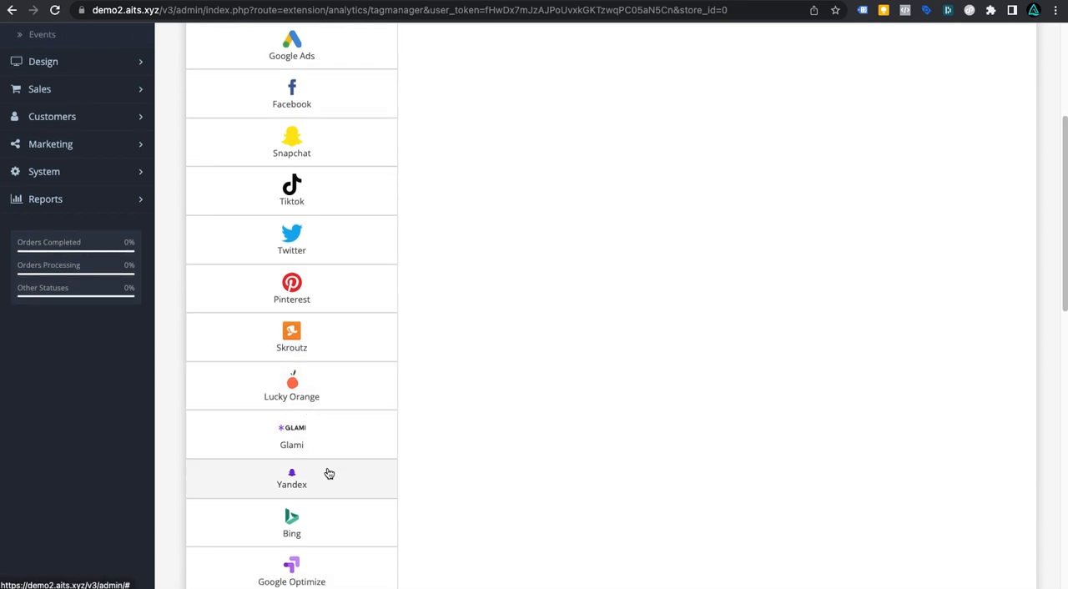
scroll(382, 558, down, 2)
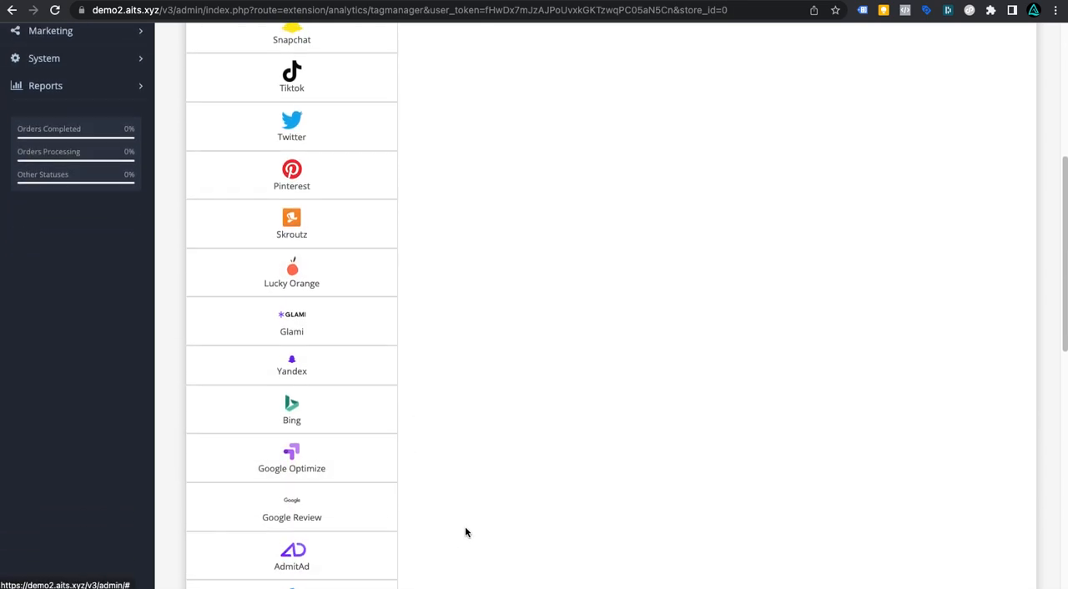
scroll(465, 532, up, 7)
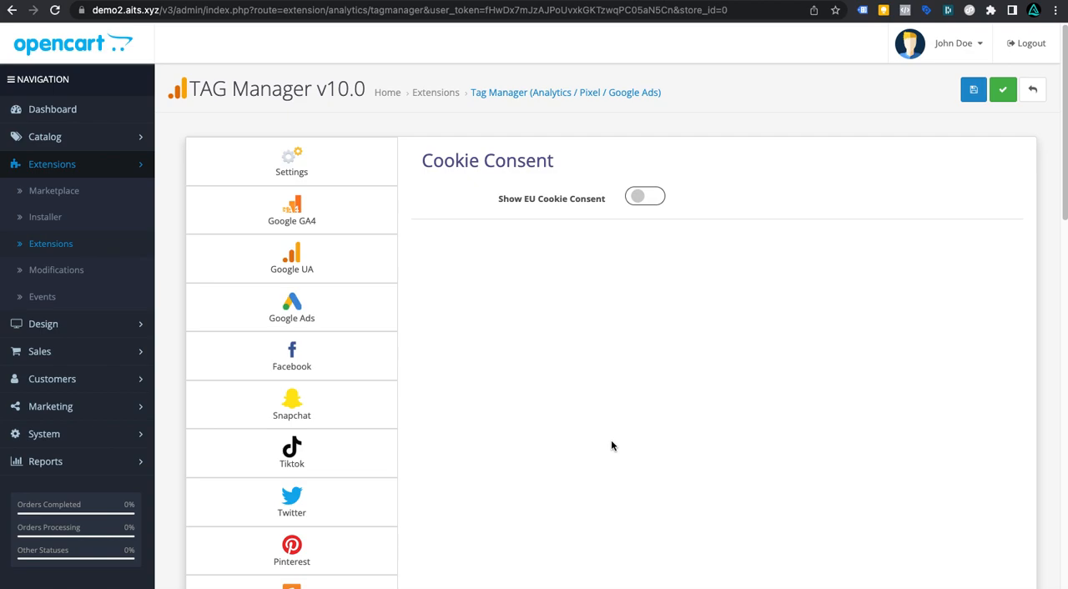
click(647, 202)
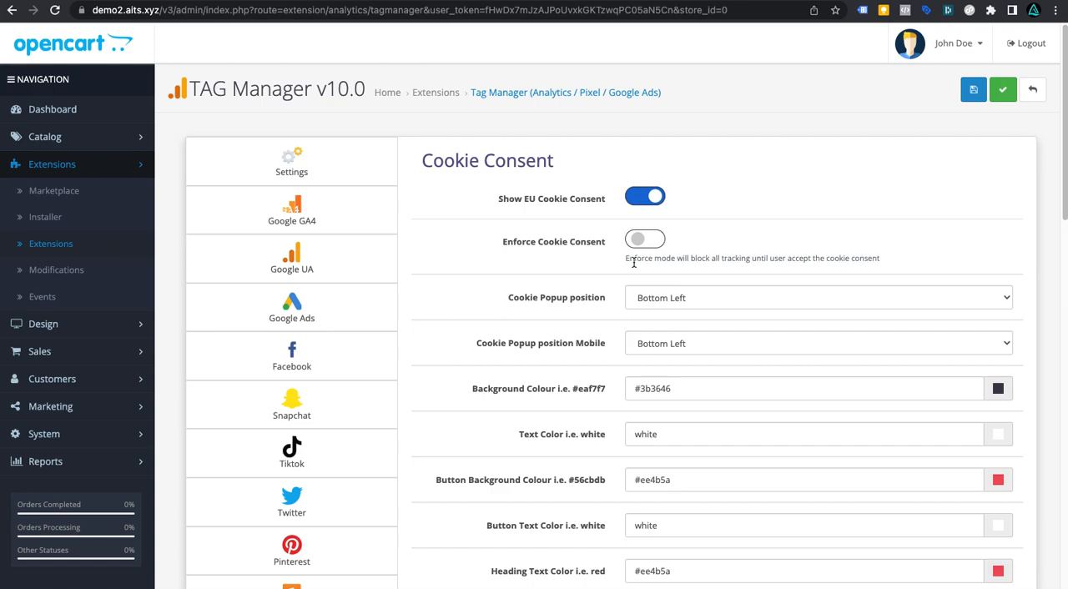
Step: Enable Enforce Cookie Consent and set the Cookie Popup position to Bottom Bar
click(639, 242)
click(640, 243)
click(640, 242)
scroll(659, 274, down, 2)
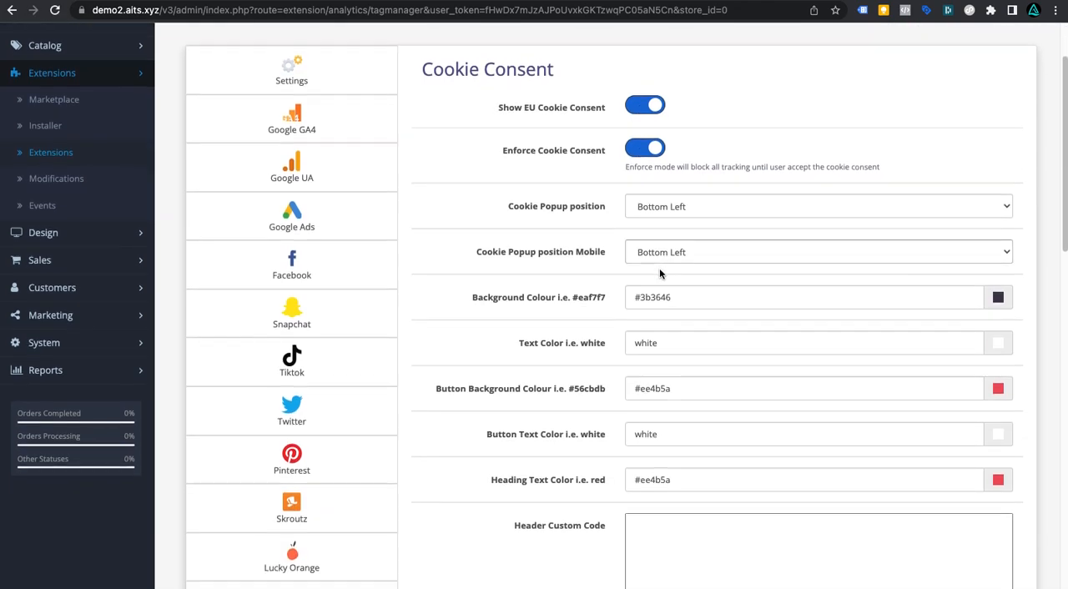
click(811, 193)
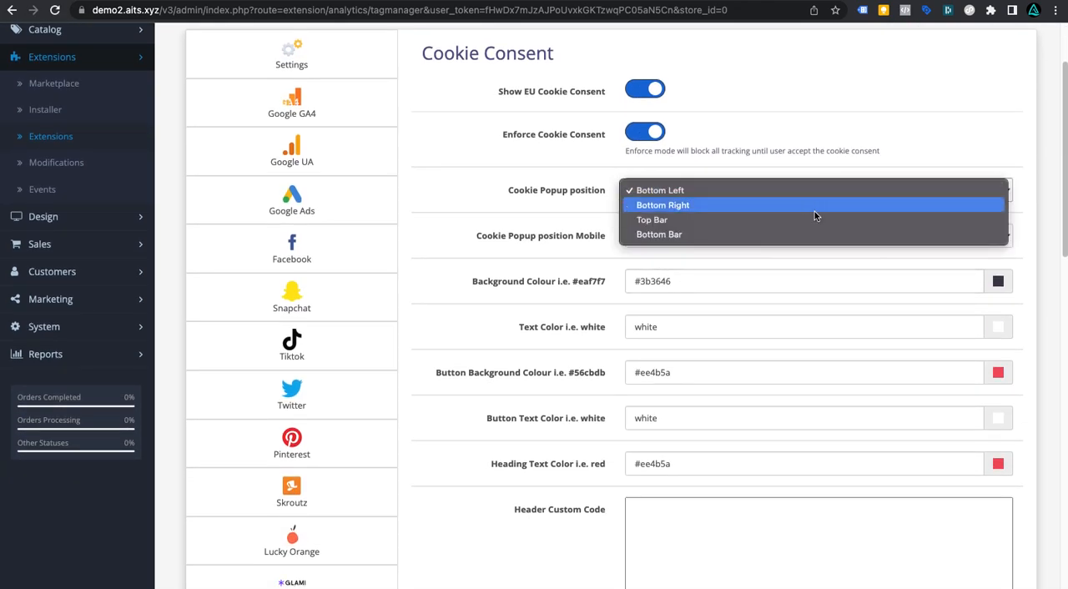
click(812, 233)
Step: Reselect Bottom Left as the mobile Cookie Popup position
click(721, 237)
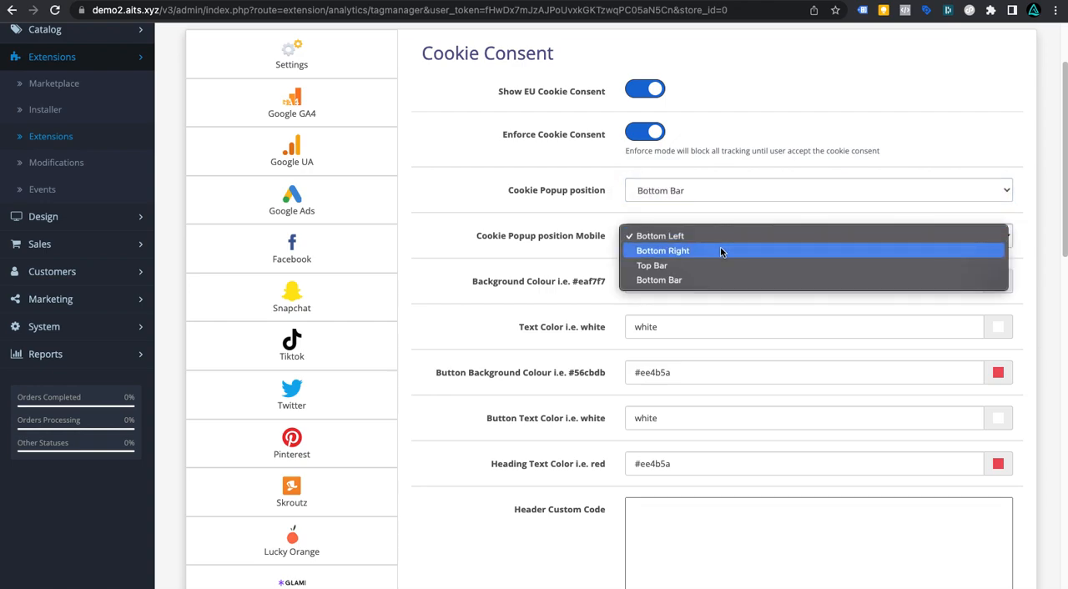
click(678, 231)
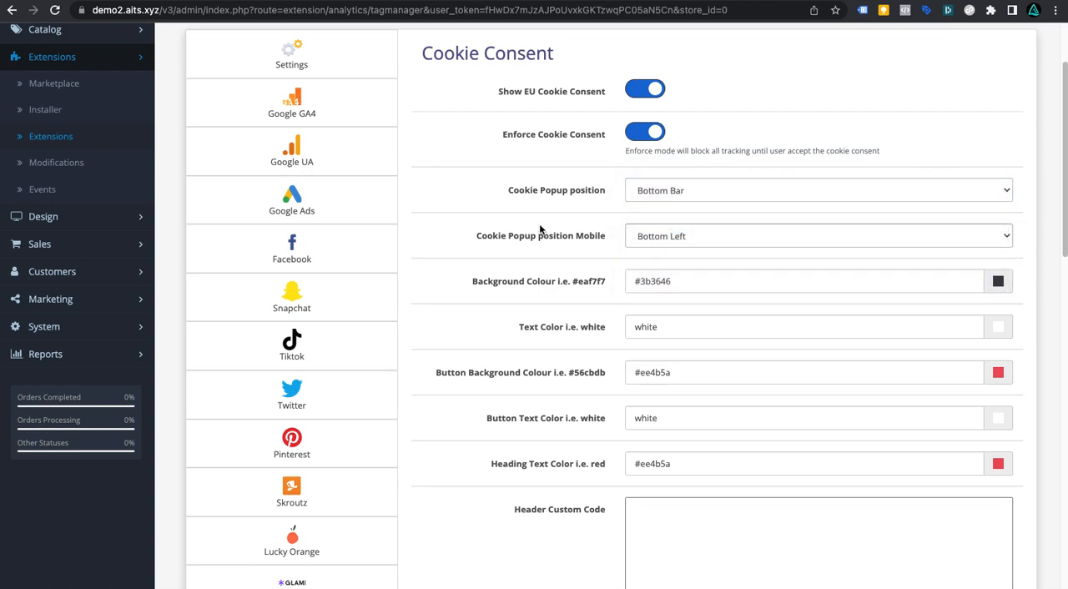
click(690, 240)
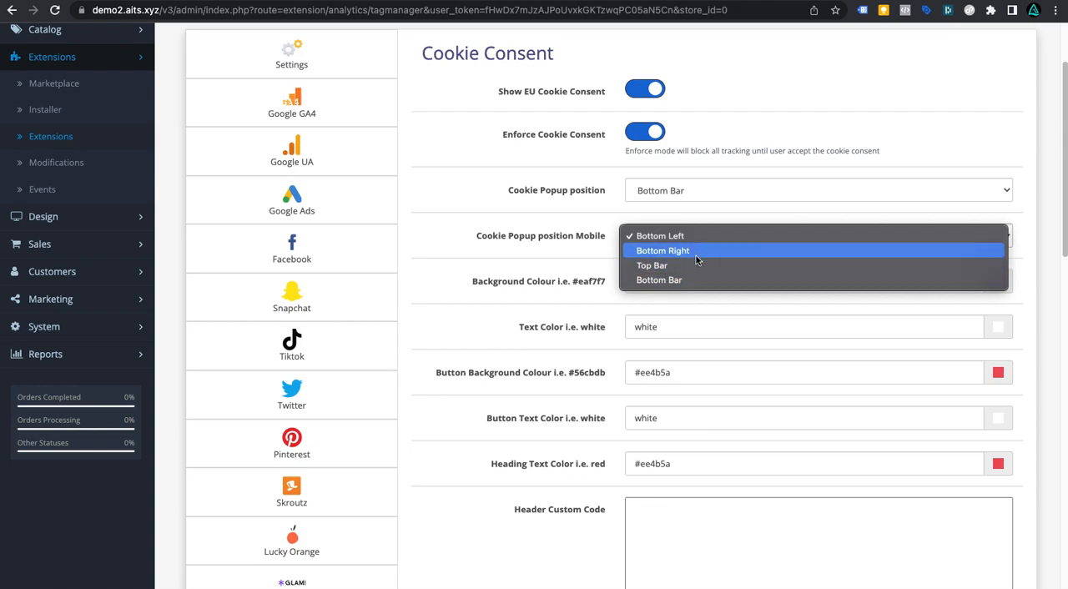
click(662, 237)
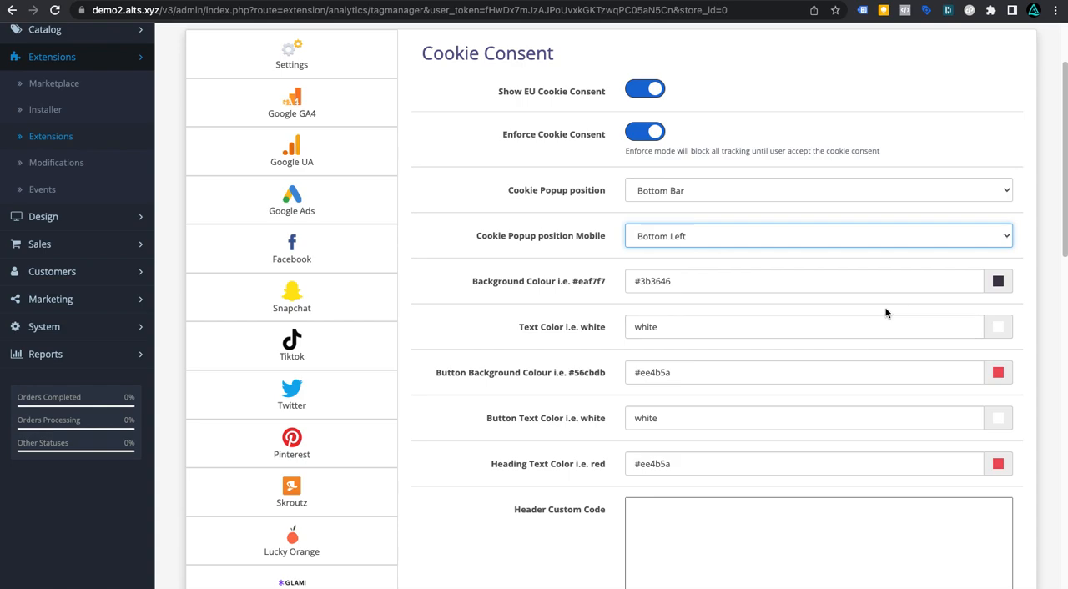
Step: Pick a light blue cookie popup background colour, #50a8fe, with the colour picker
click(999, 284)
click(976, 325)
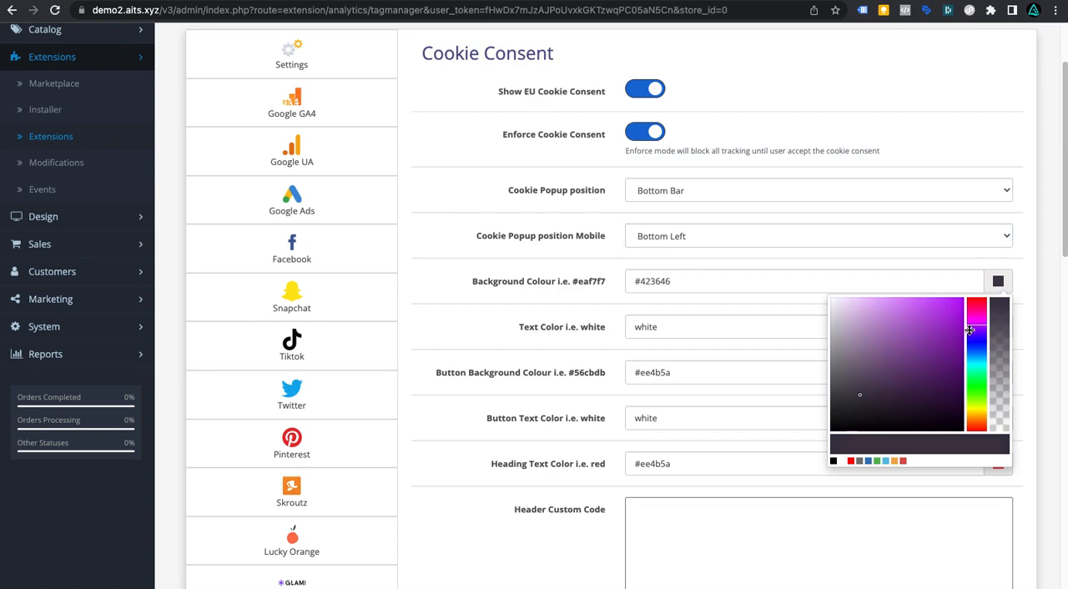
drag(973, 341, 922, 298)
drag(983, 349, 983, 355)
click(953, 275)
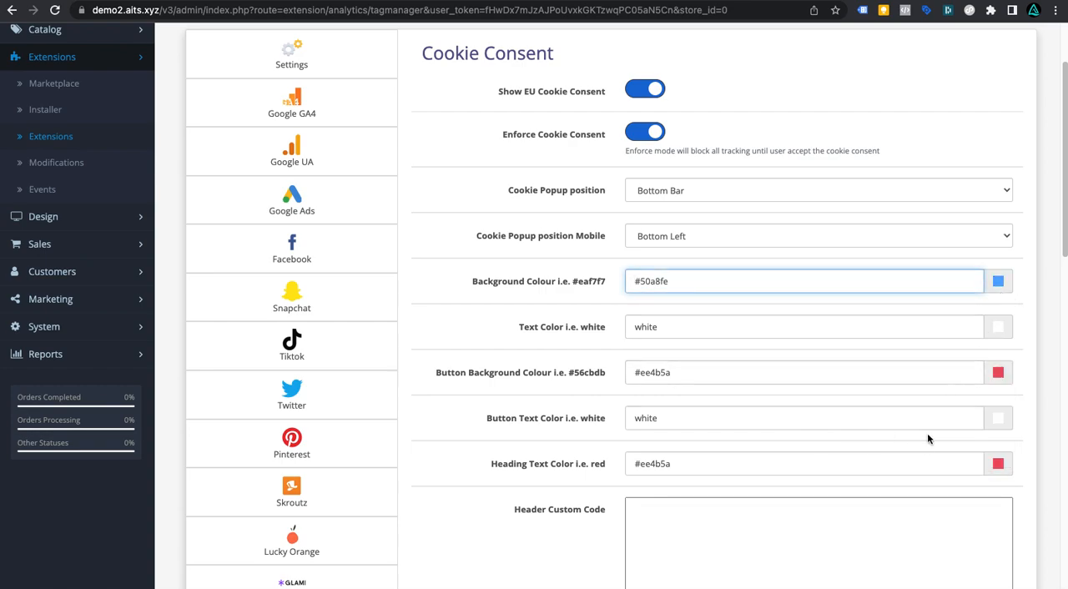
Step: Enable the Cookie Setting Badge button
scroll(894, 451, down, 3)
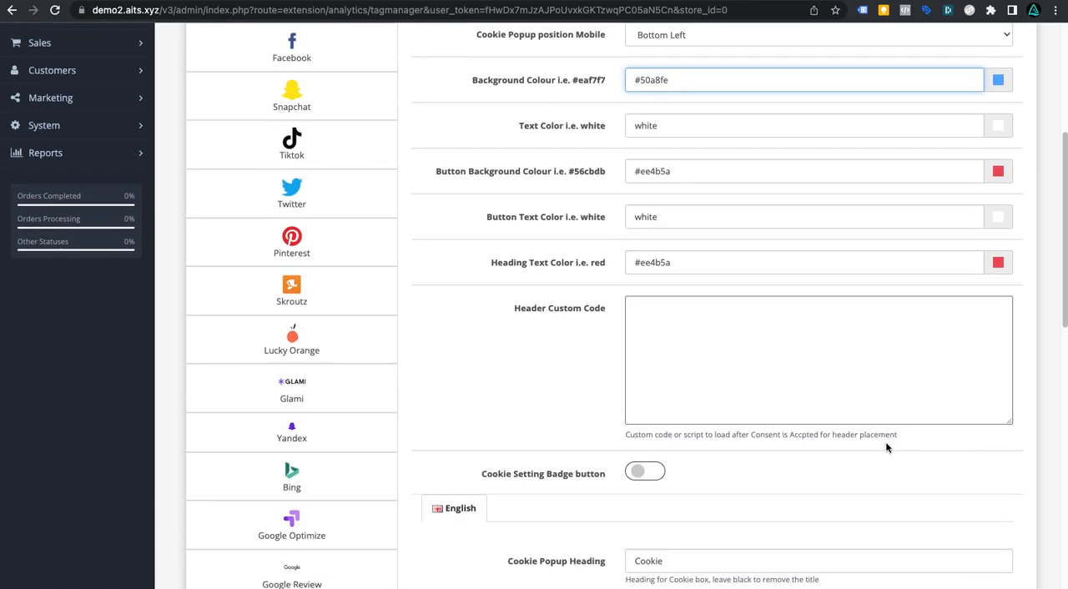
scroll(846, 515, down, 1)
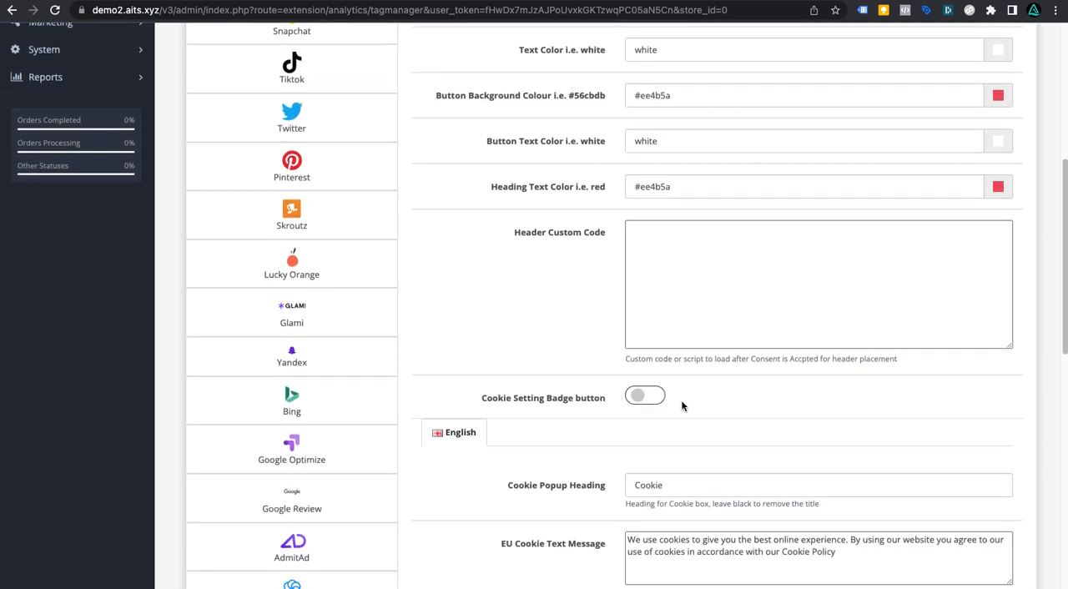
click(640, 401)
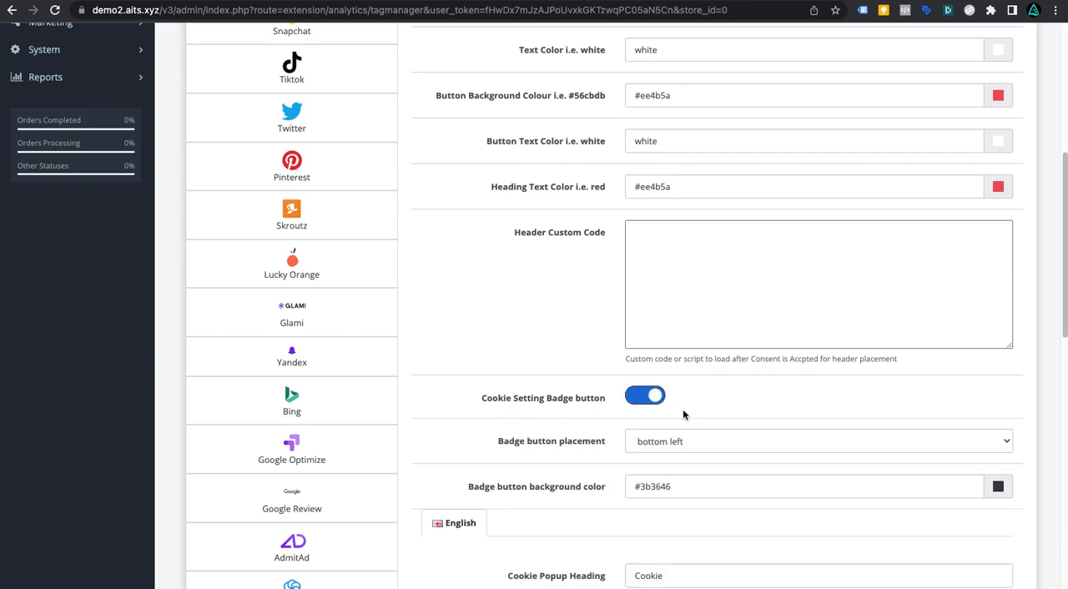
click(998, 486)
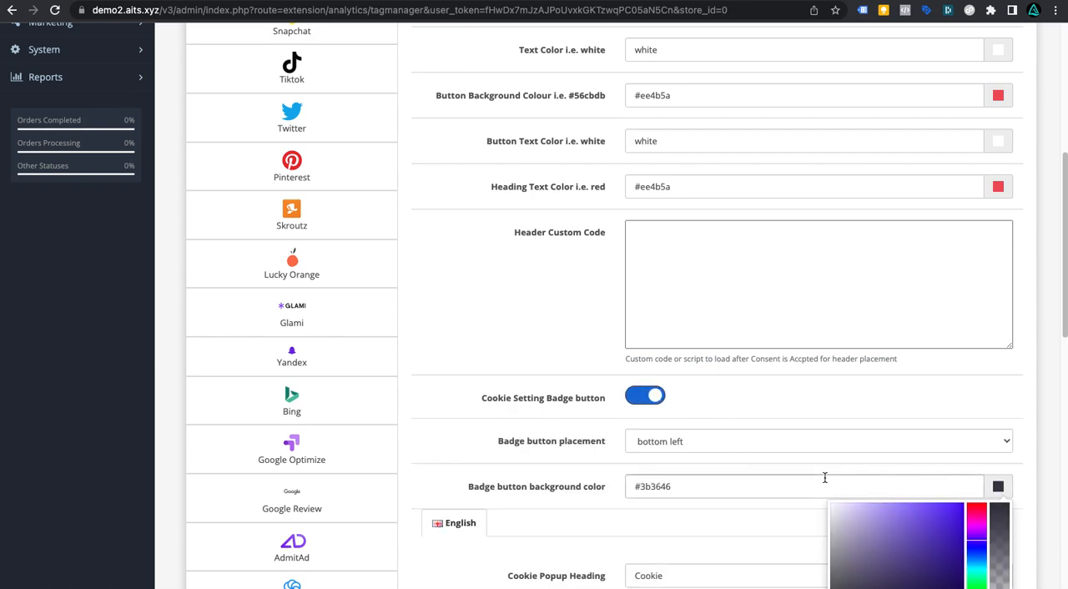
click(725, 482)
Step: Review the cookie popup text fields and save the Tag Manager settings
scroll(725, 482, down, 4)
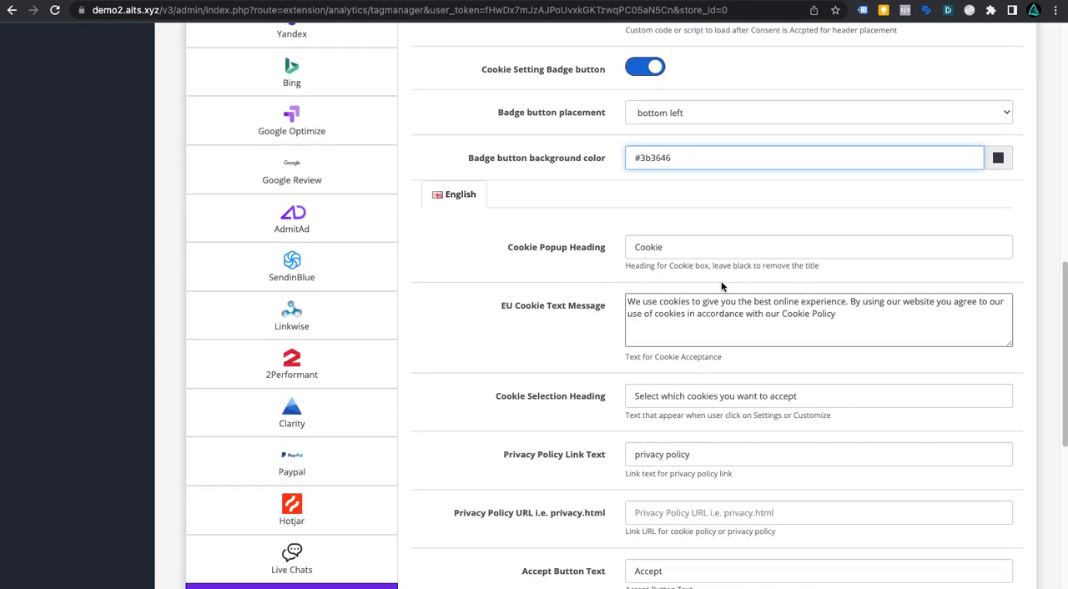
click(697, 251)
scroll(691, 442, down, 2)
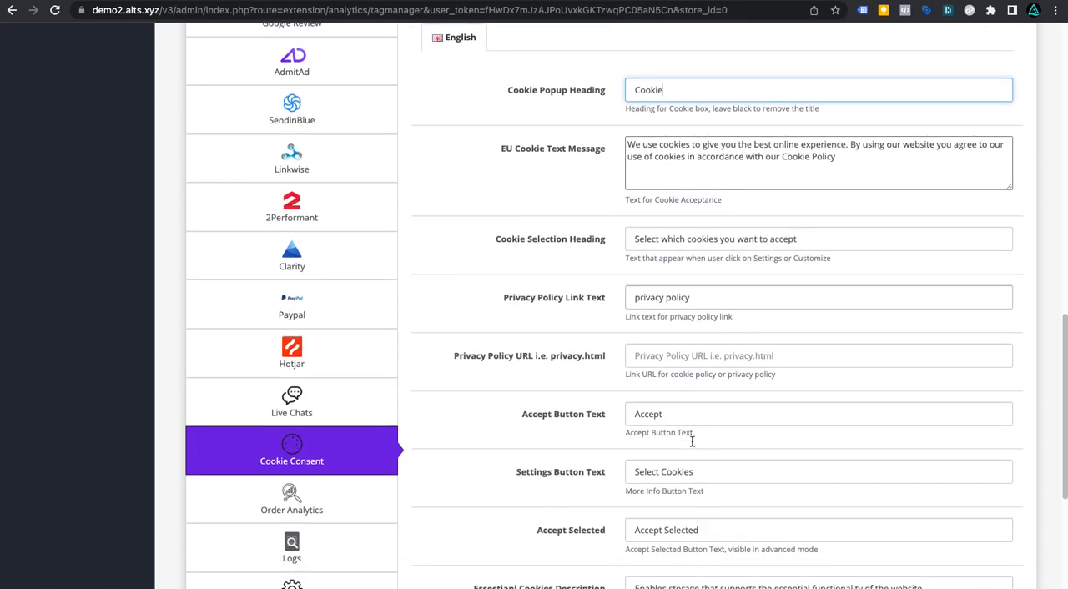
scroll(692, 443, down, 2)
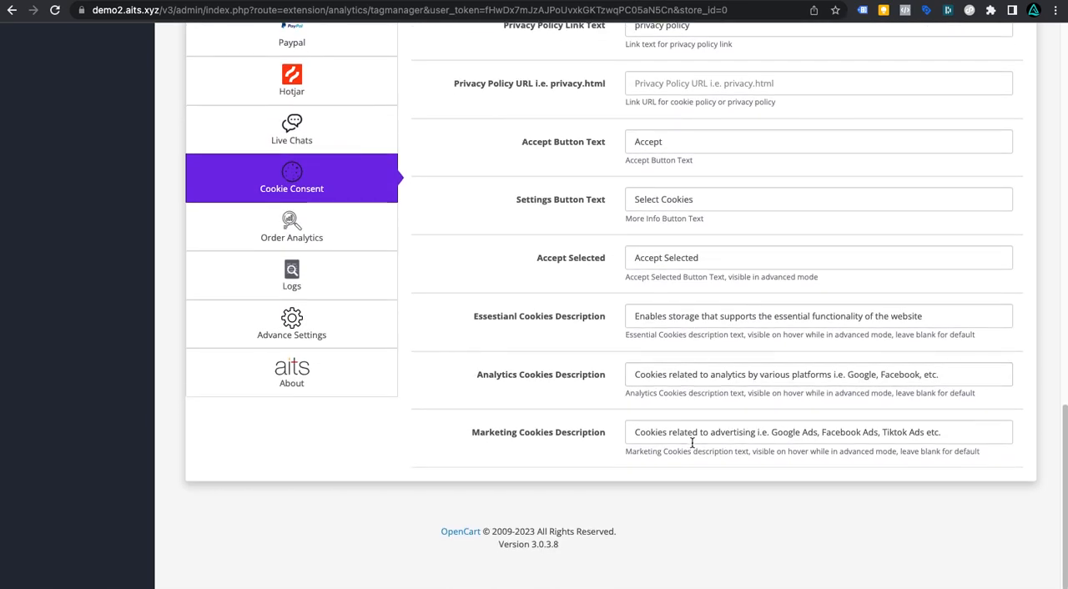
scroll(693, 441, up, 3)
scroll(693, 441, up, 10)
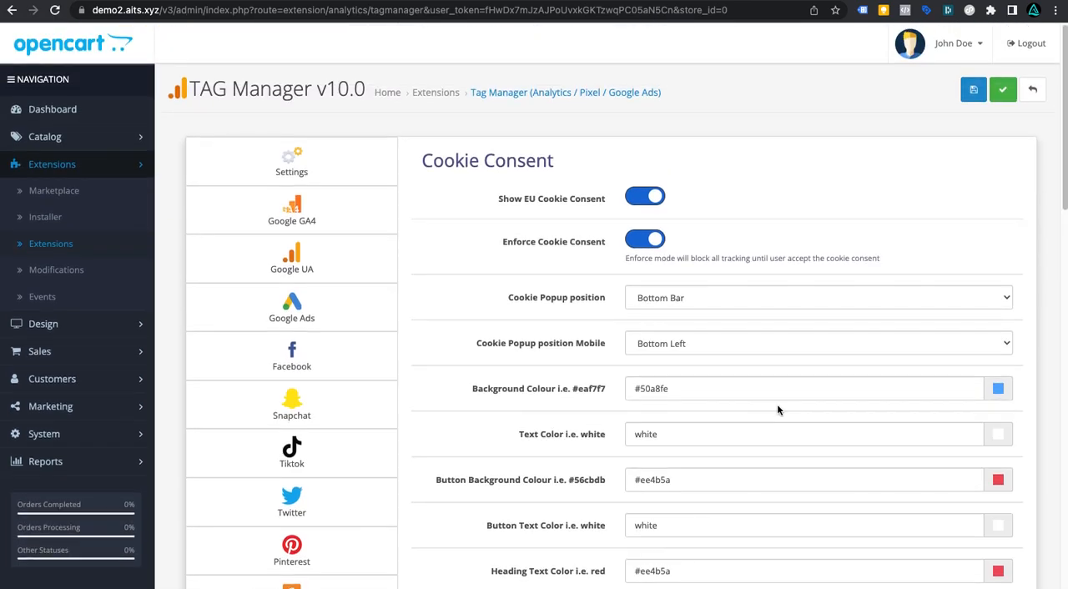
click(1003, 90)
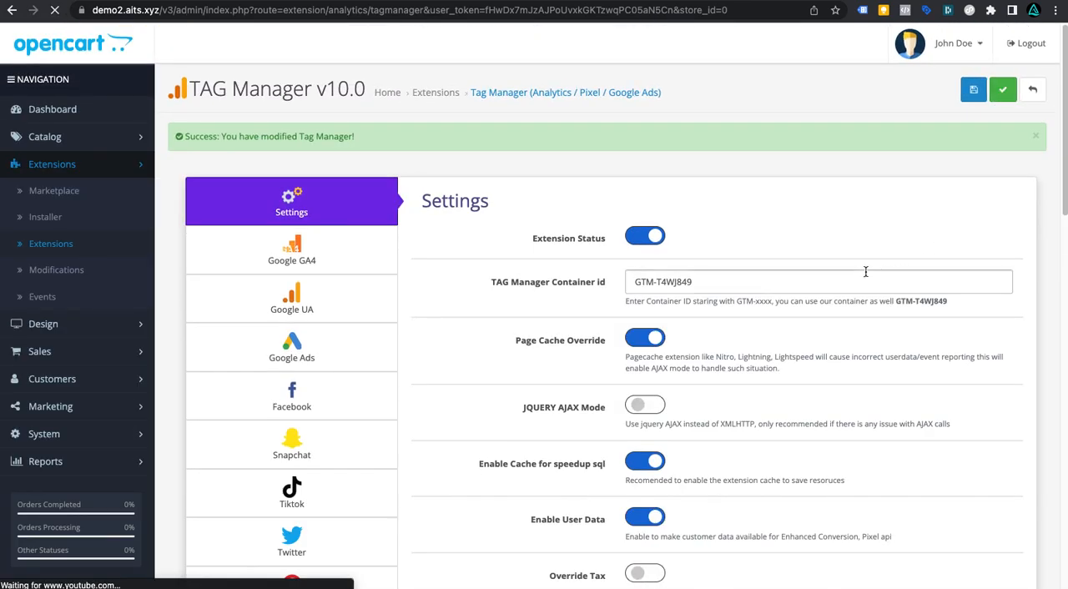
scroll(866, 275, down, 10)
scroll(326, 362, down, 8)
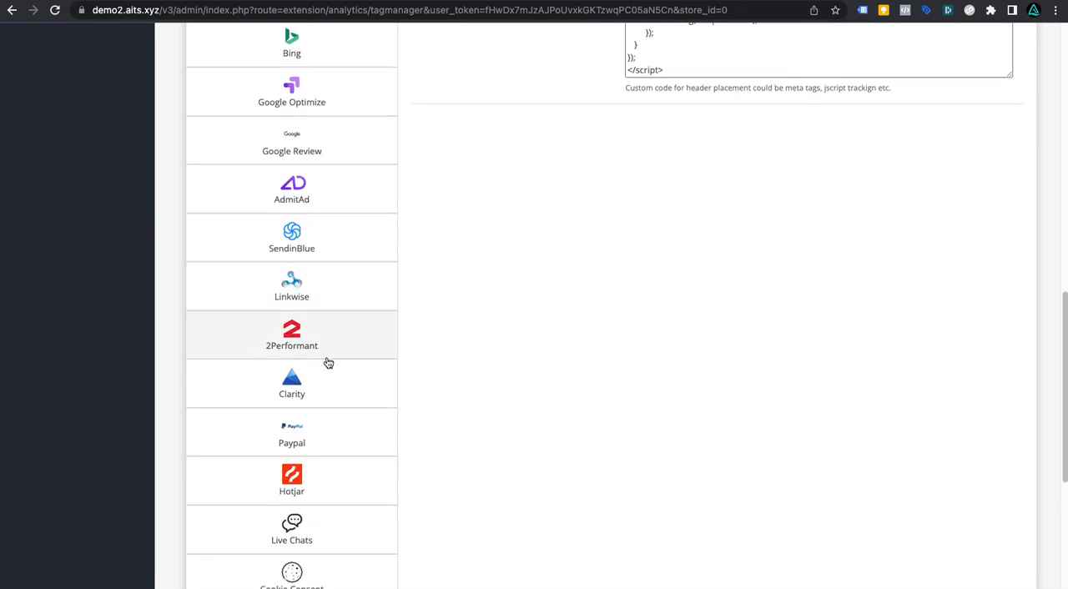
Step: Review the Cookie Consent settings, from popup positions and colours to the badge button
click(310, 256)
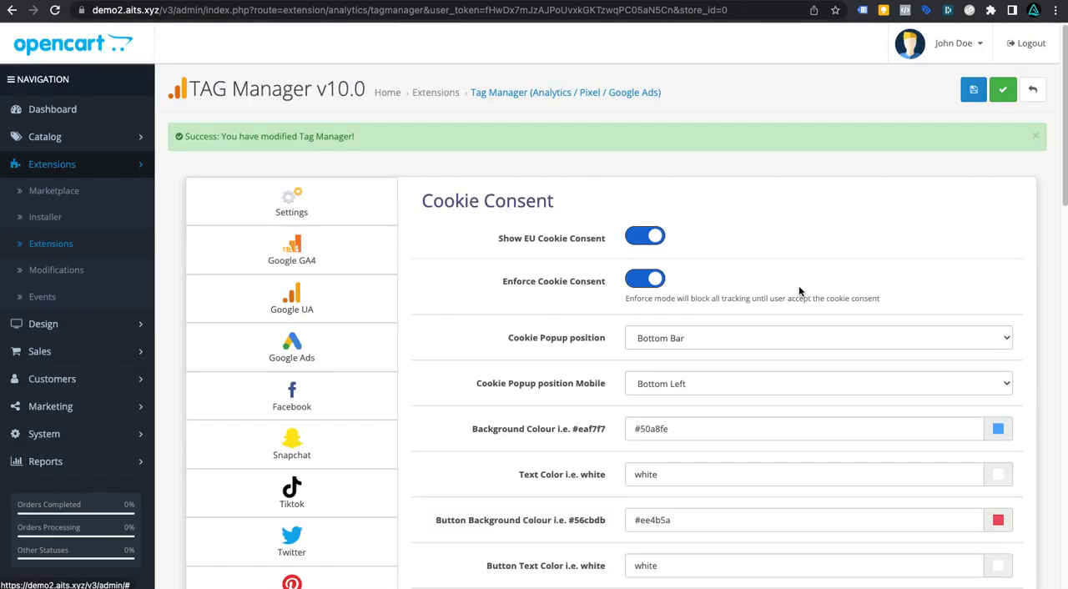
scroll(798, 291, down, 5)
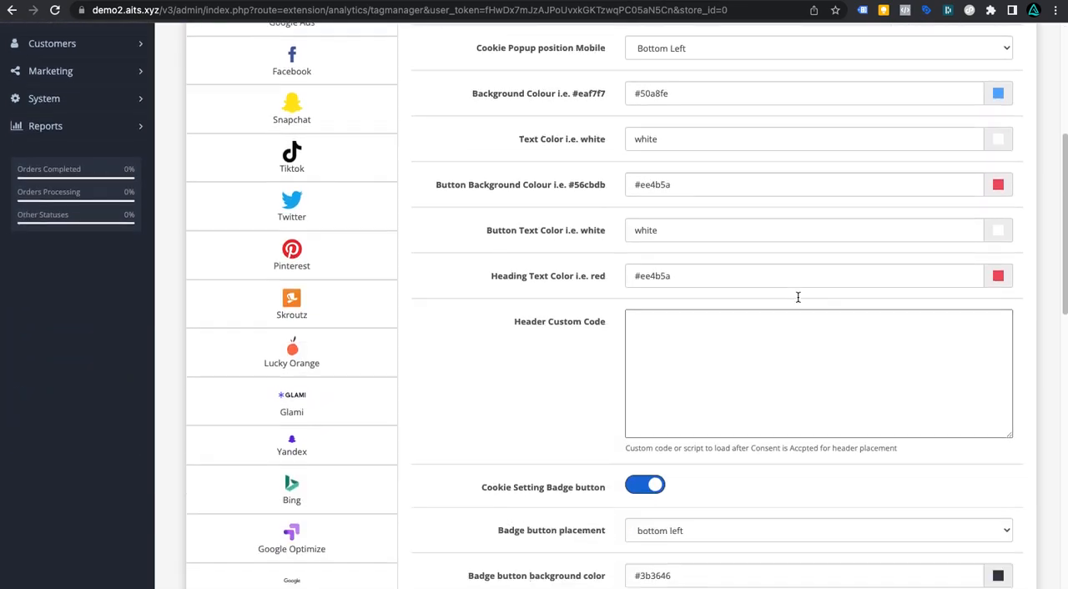
scroll(799, 288, down, 5)
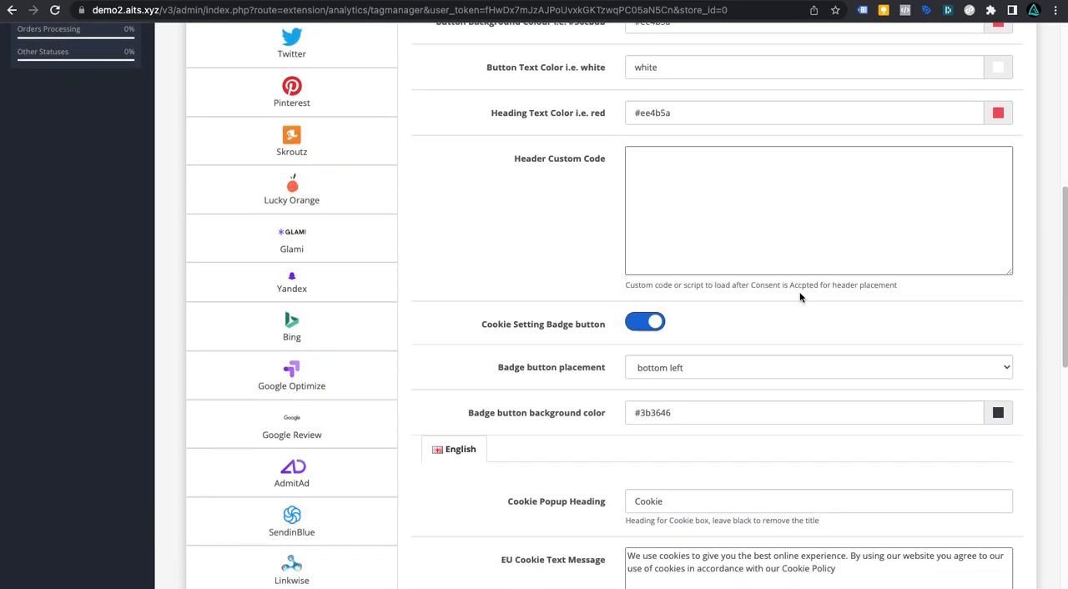
scroll(800, 296, up, 10)
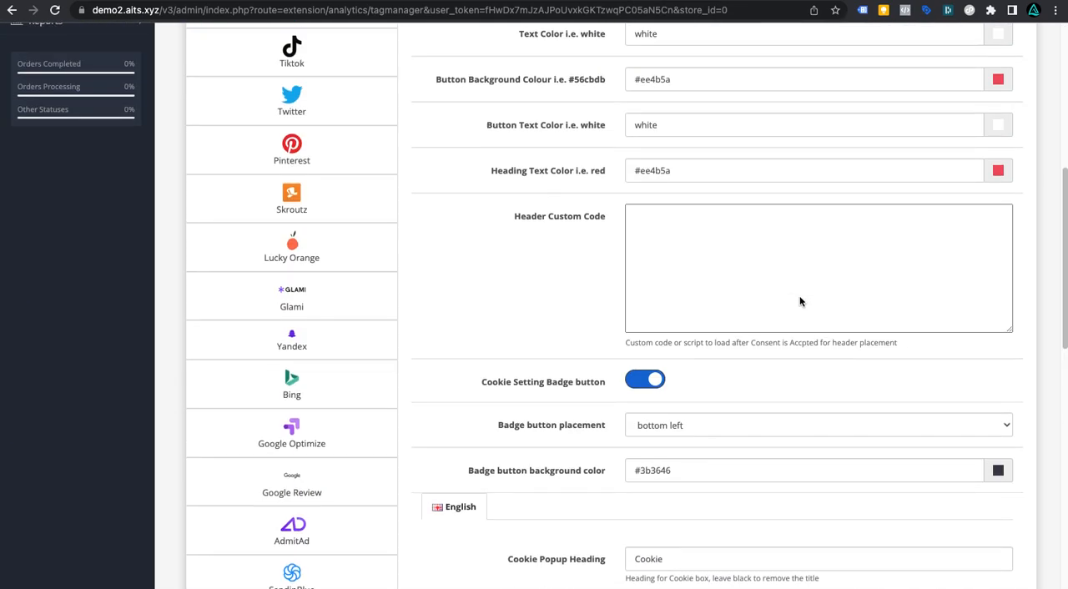
scroll(800, 296, up, 2)
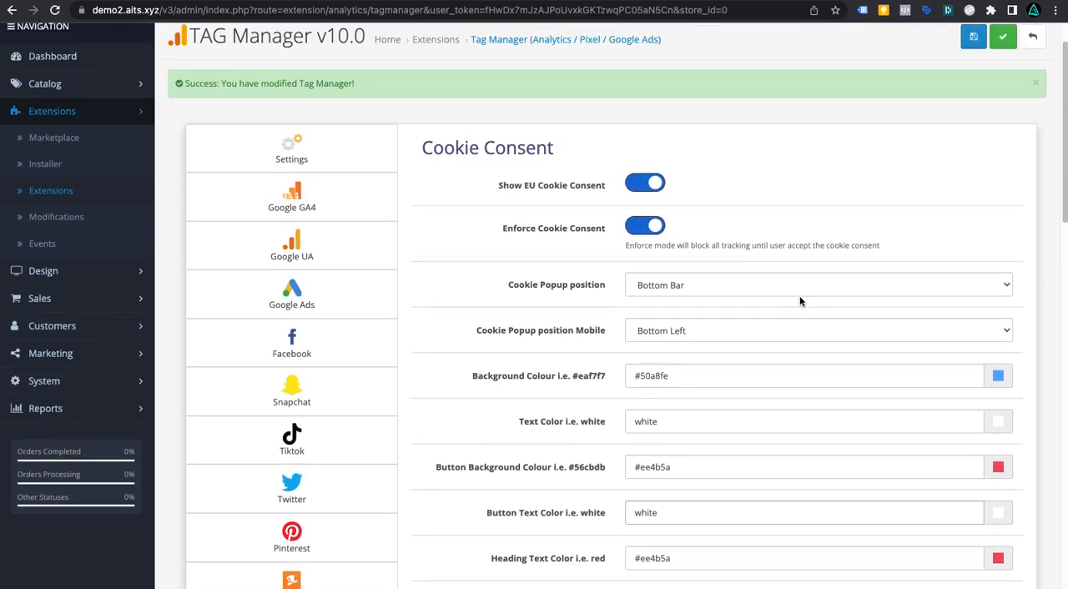
Step: Insert two blank lines inside the Settings Header Custom Code script, after the marketing cookie-preference condition
click(333, 161)
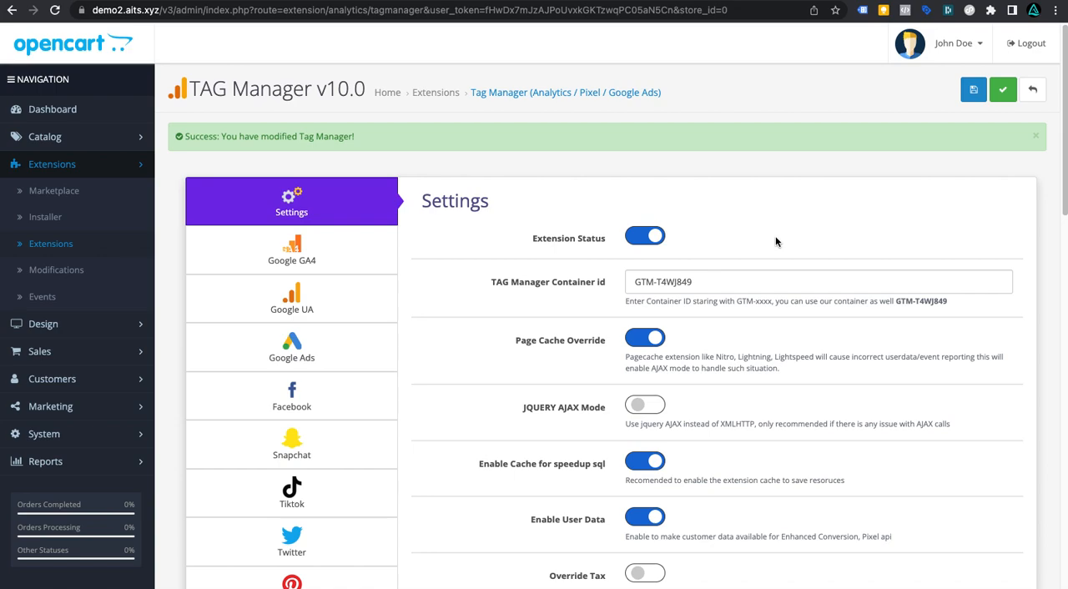
scroll(775, 241, down, 8)
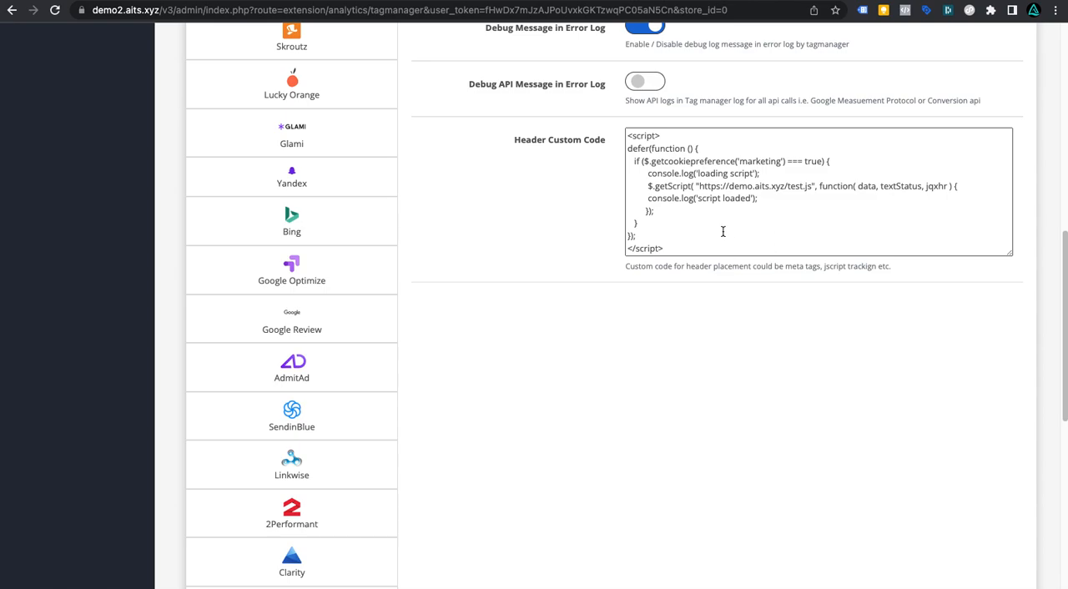
click(642, 173)
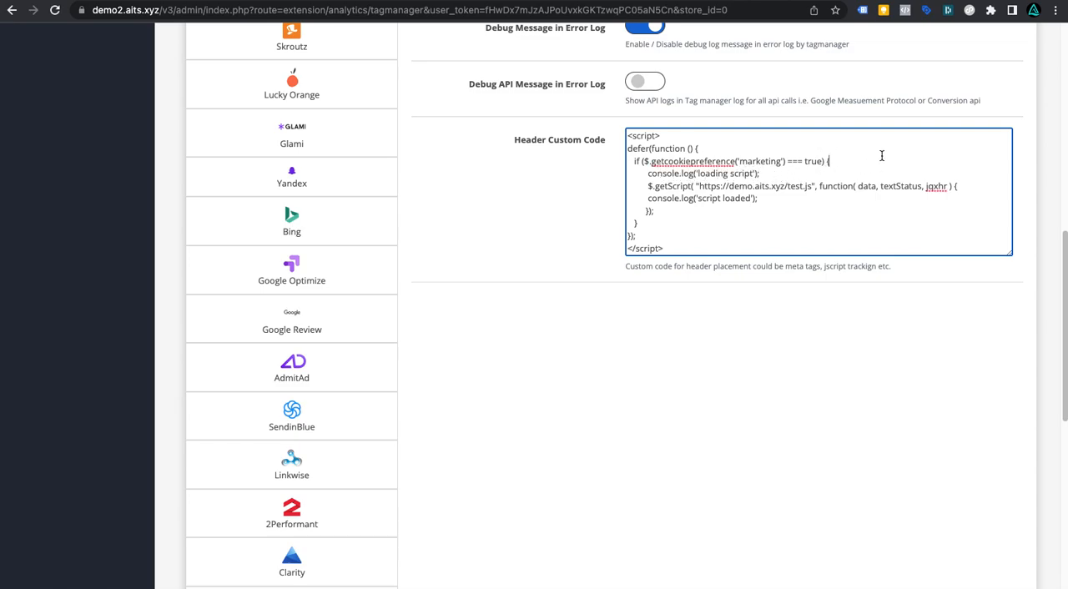
key(Return)
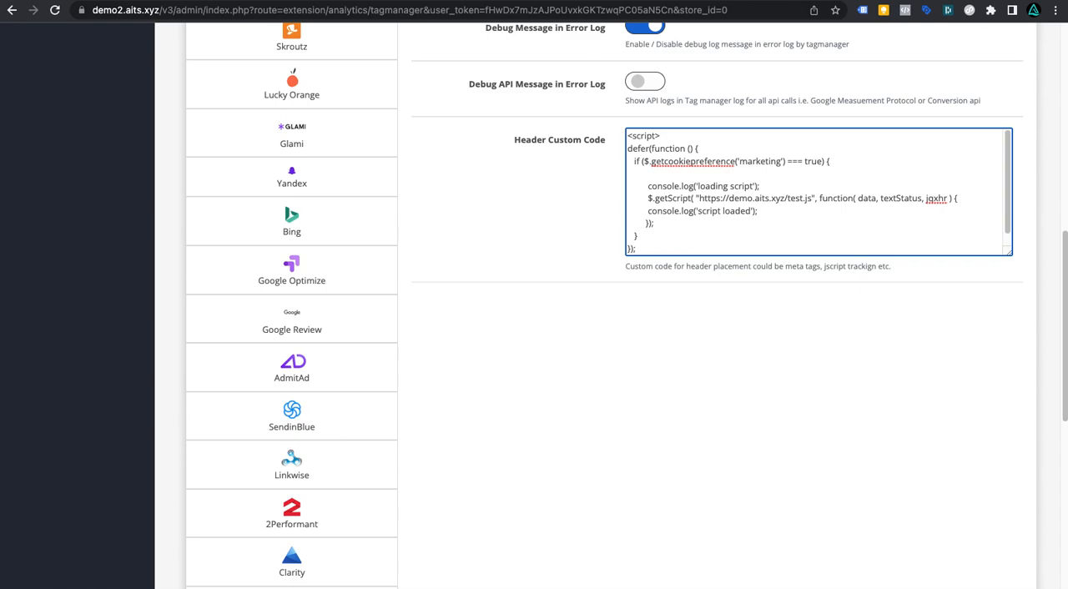
key(Return)
Step: Examine the Header Custom Code script's cookie-preference condition and its getScript call
drag(831, 162, 621, 139)
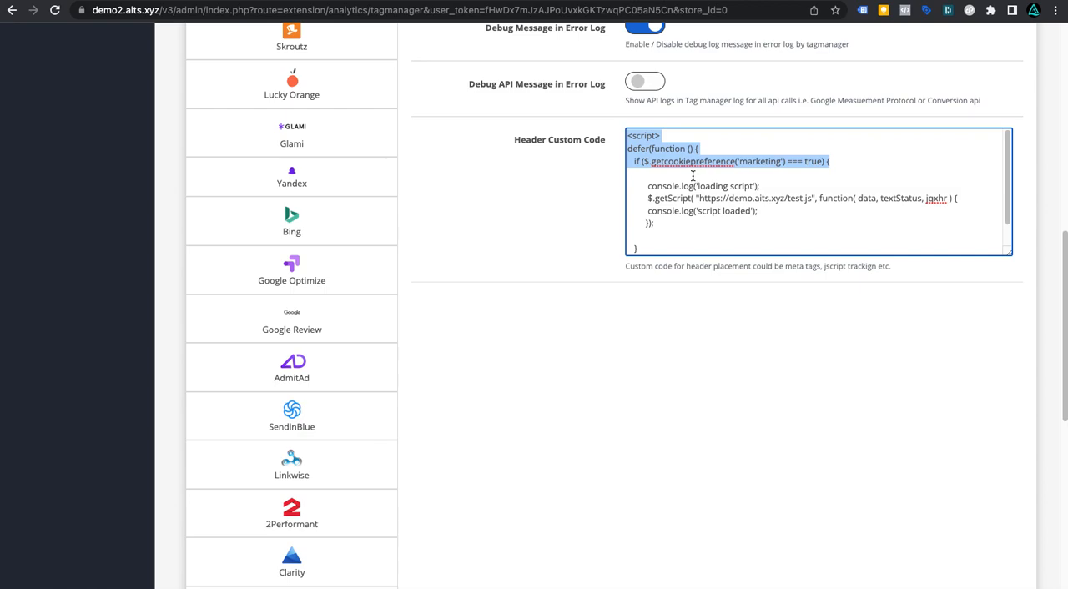
click(693, 175)
scroll(679, 198, down, 2)
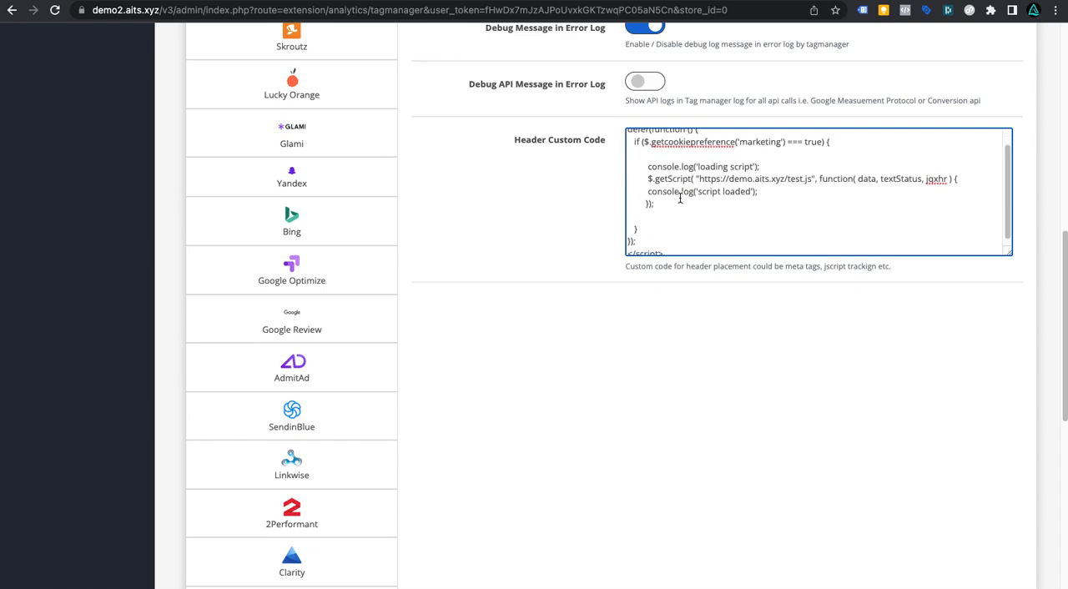
scroll(680, 200, down, 1)
scroll(687, 235, up, 3)
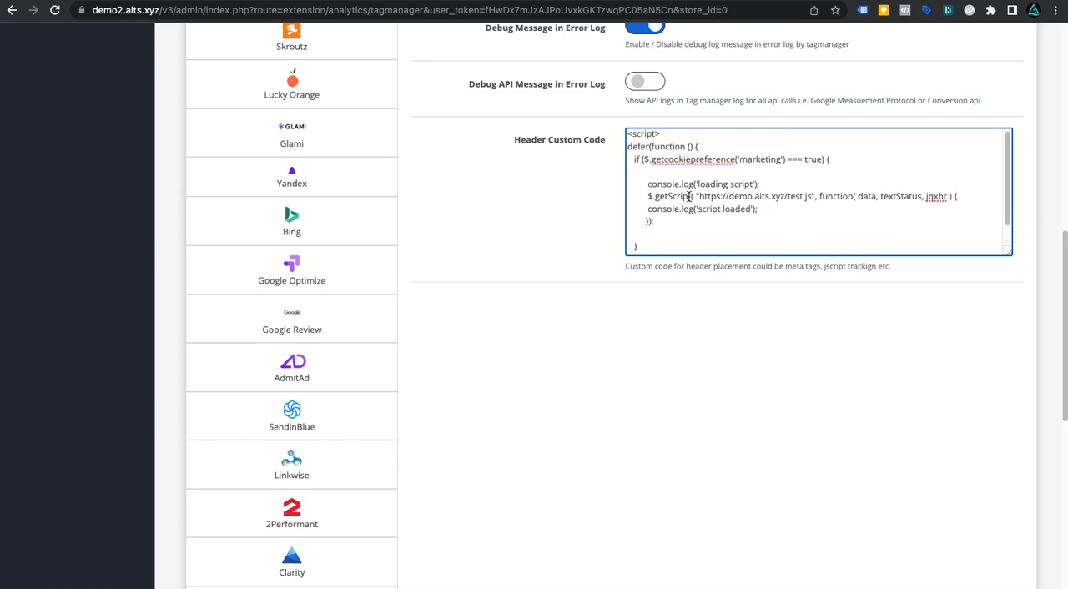
drag(699, 196, 805, 197)
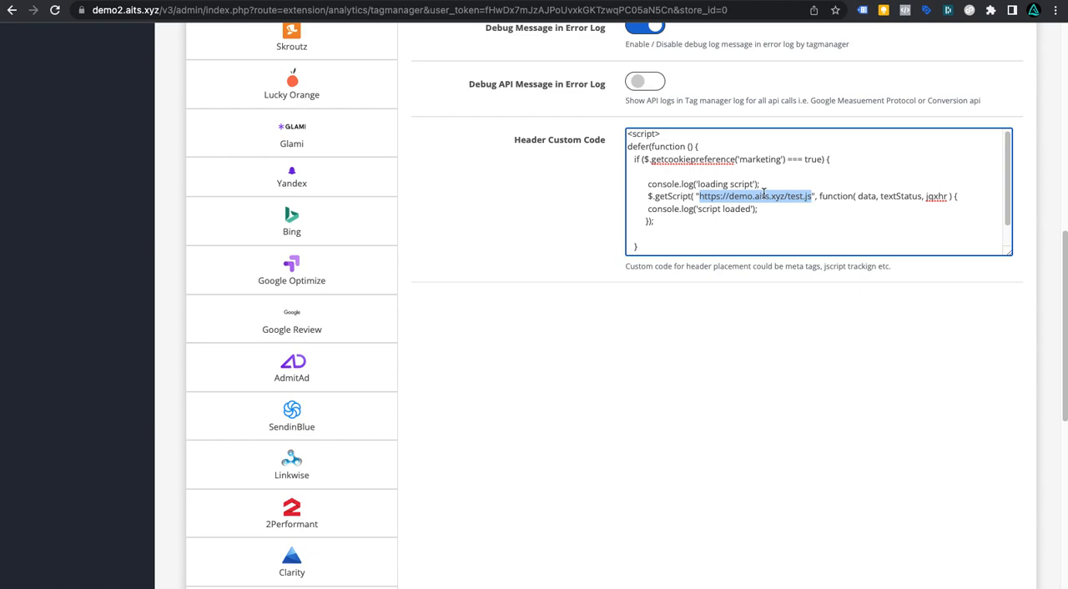
drag(643, 184, 833, 217)
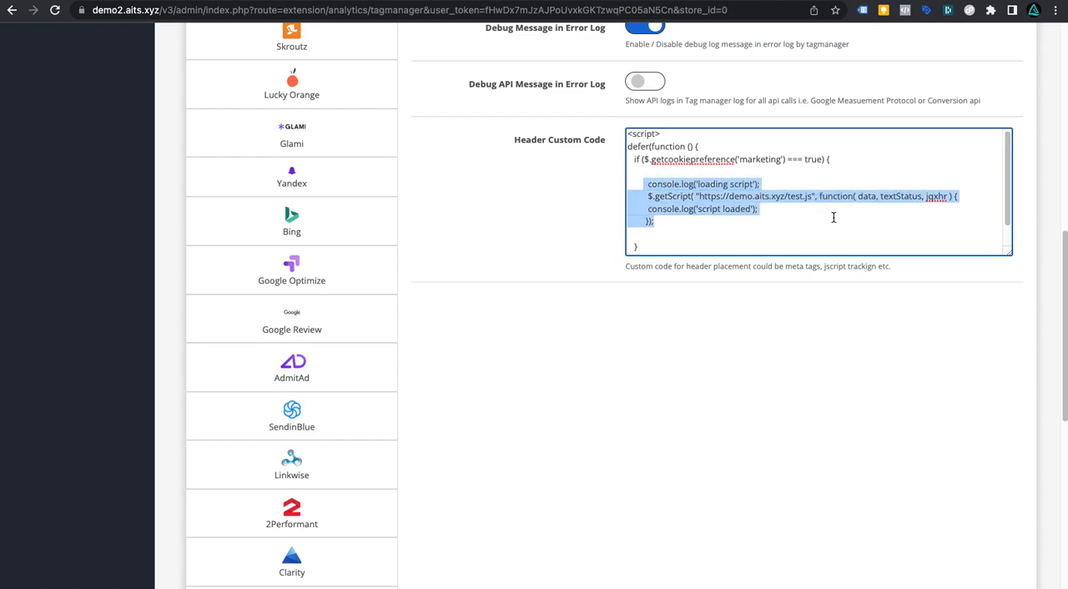
click(702, 160)
mouse_move(645, 159)
mouse_down()
mouse_move(837, 160)
mouse_move(632, 159)
mouse_up()
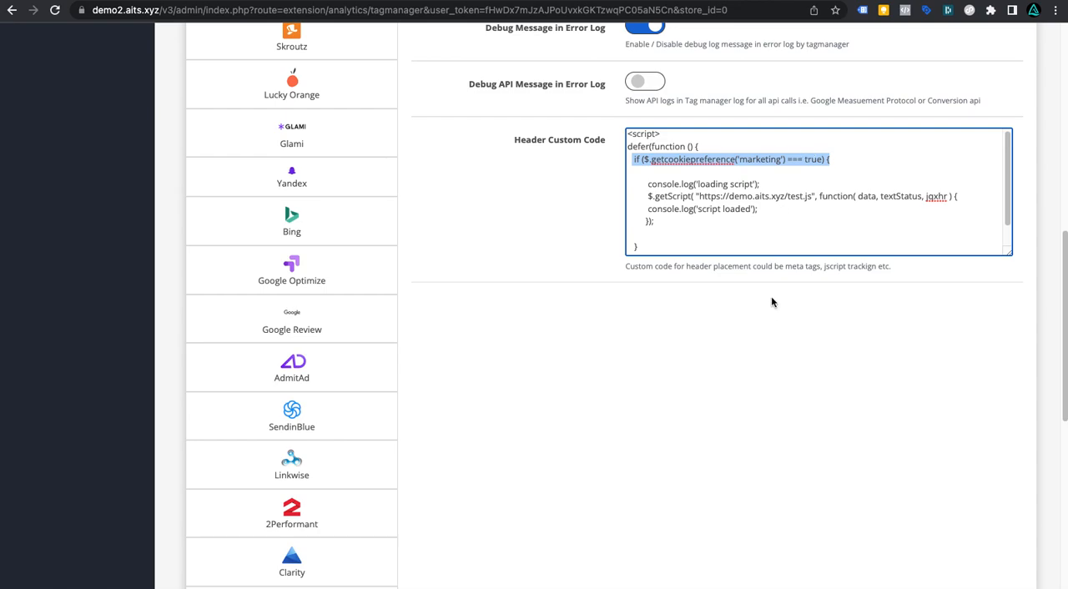
Step: Save the Tag Manager settings with the edited header script
scroll(771, 302, up, 3)
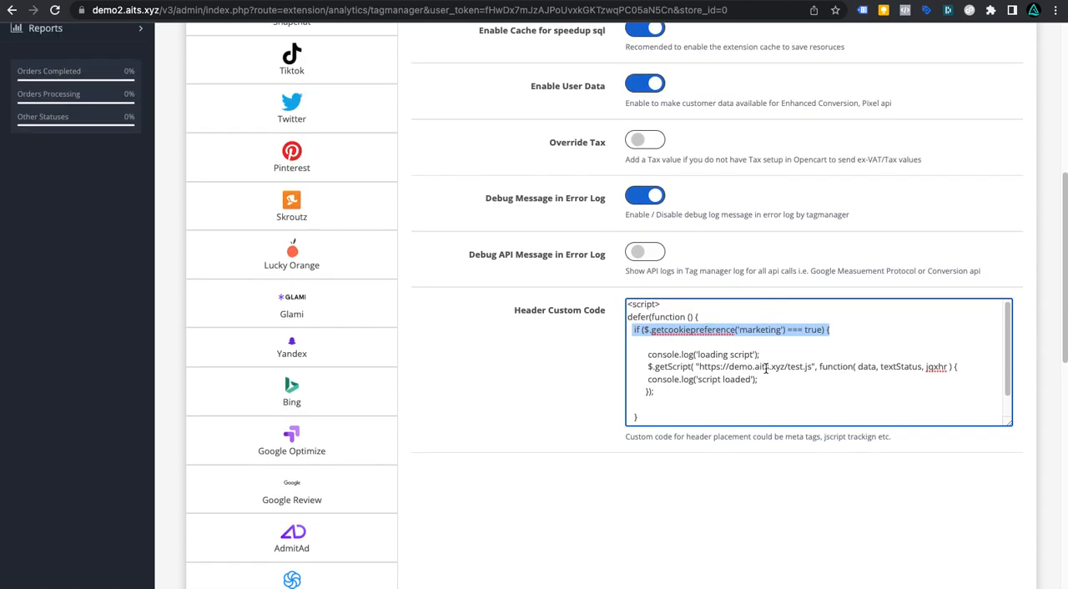
scroll(765, 368, up, 7)
click(1007, 94)
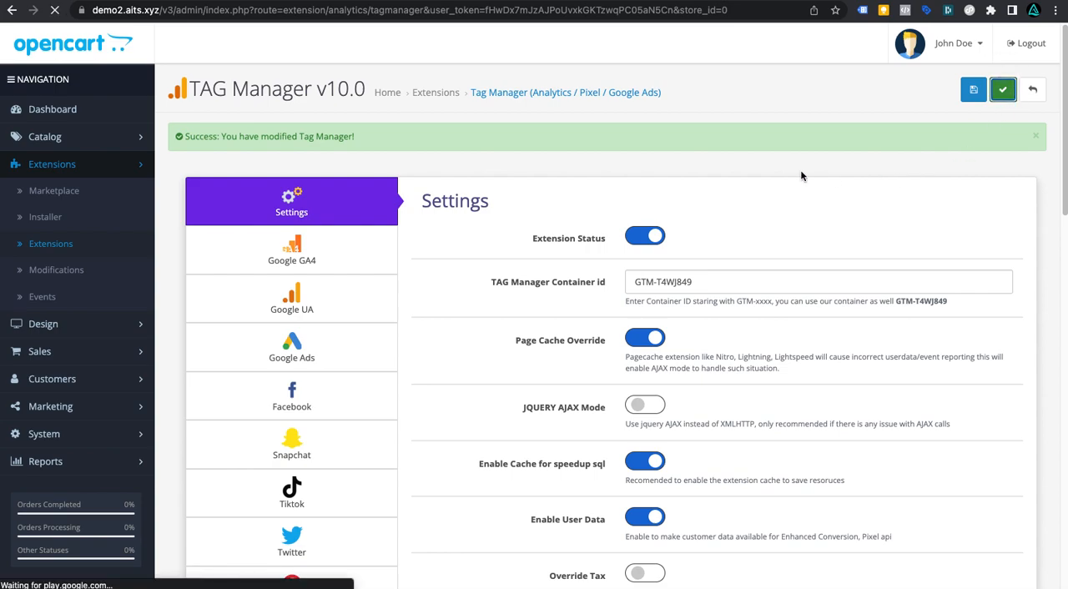
Step: Refresh the modification cache on the Modifications page
click(60, 278)
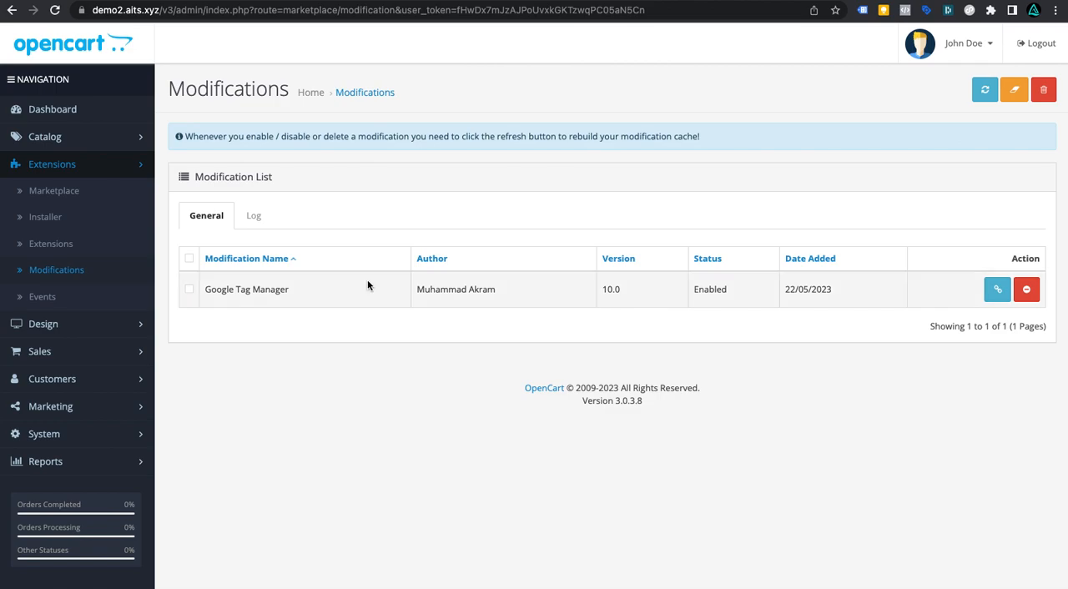
click(982, 92)
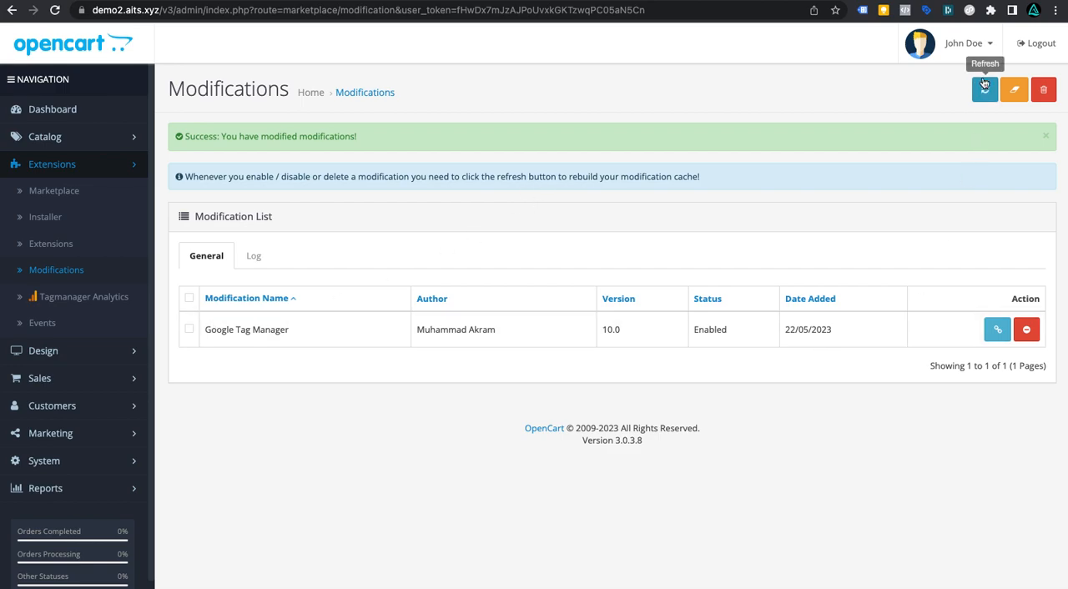
click(1044, 136)
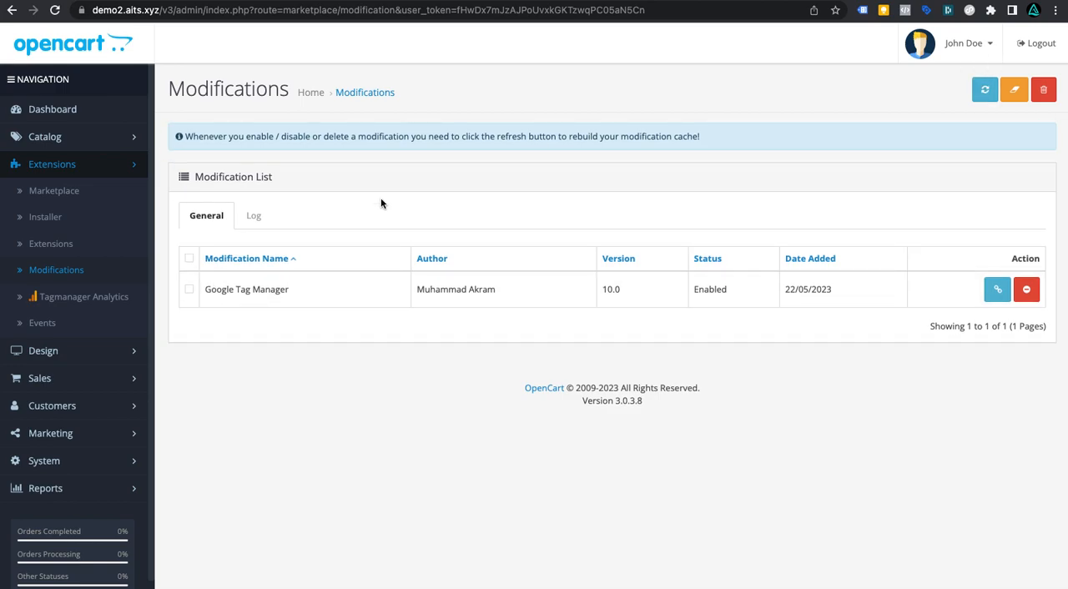
Step: Open the storefront and check its tags with Tag Assistant and Meta Pixel Helper
click(963, 43)
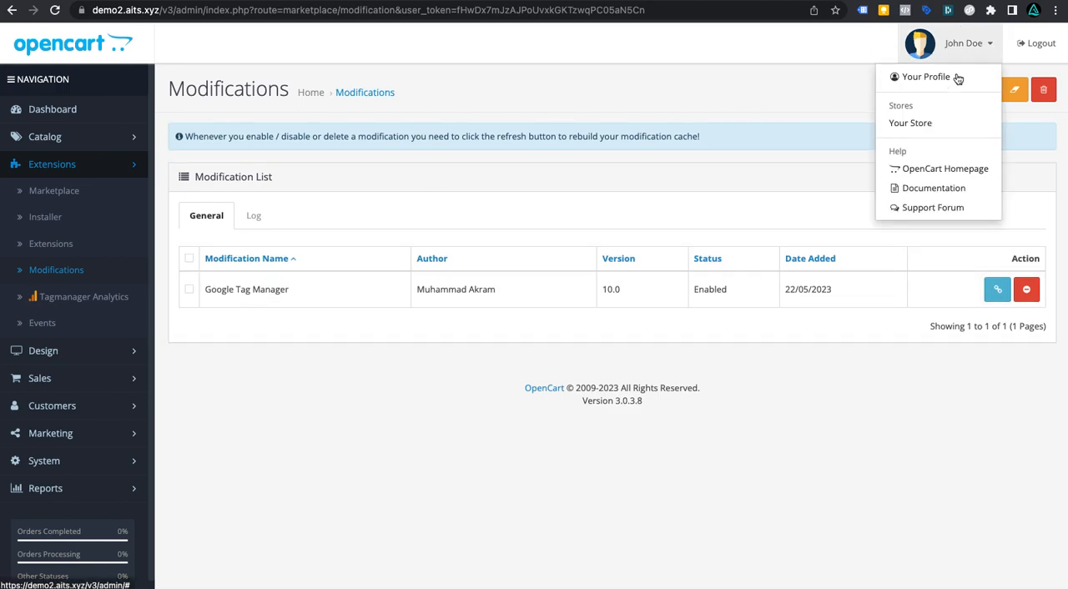
click(910, 123)
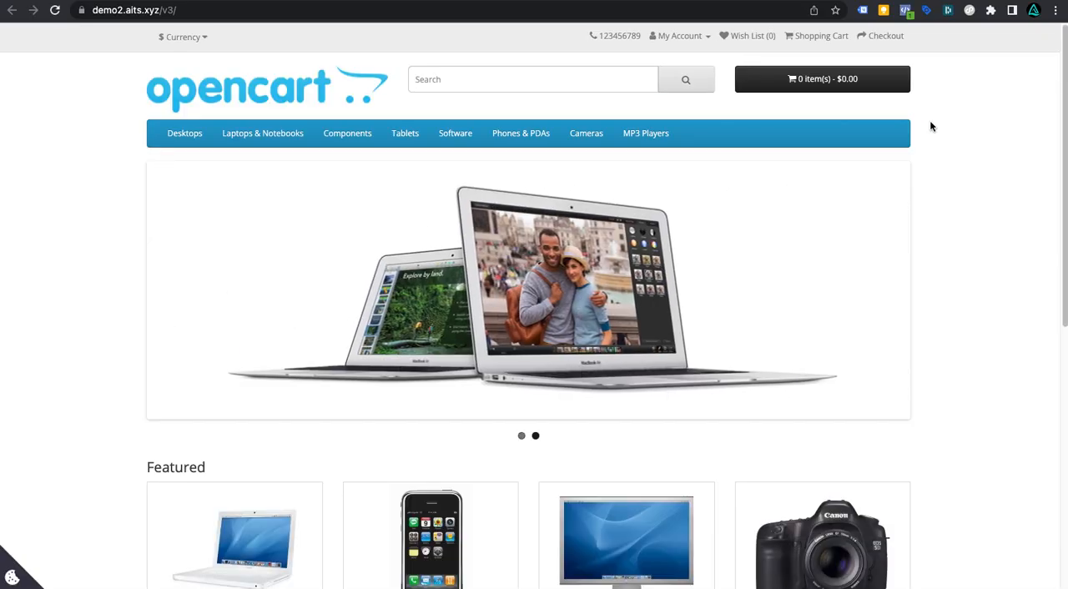
click(864, 10)
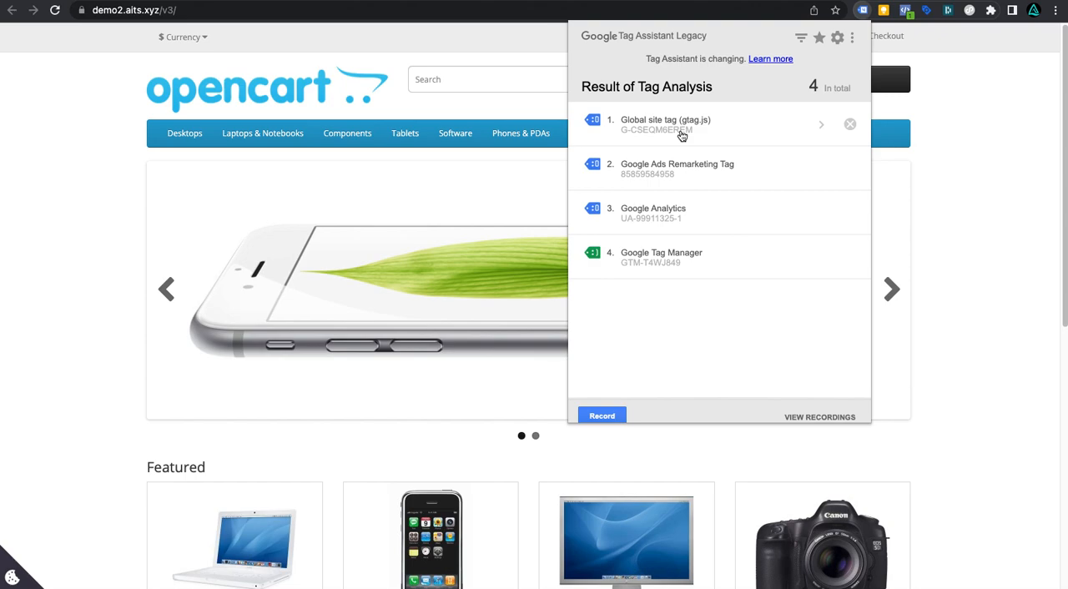
click(906, 10)
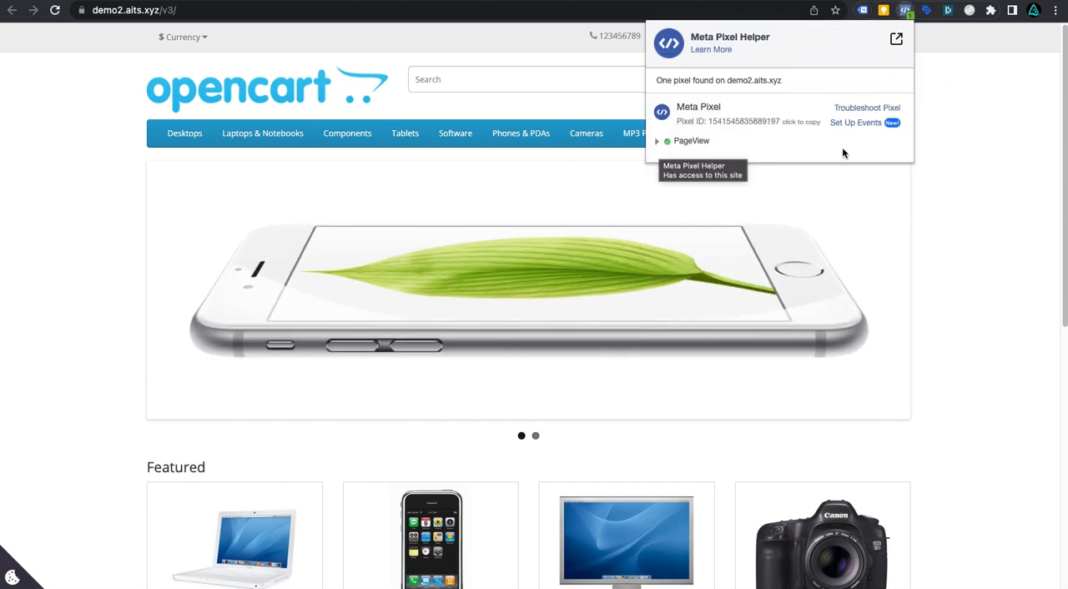
click(966, 144)
Step: Open the developer console on the storefront and examine the tracking and custom script log messages
scroll(677, 246, down, 3)
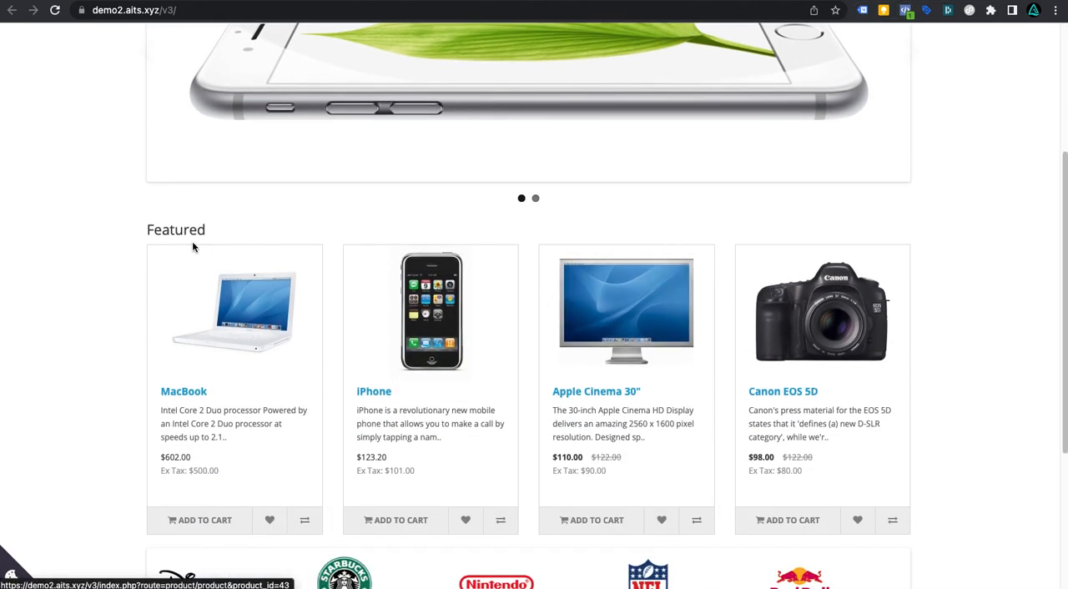
right_click(101, 213)
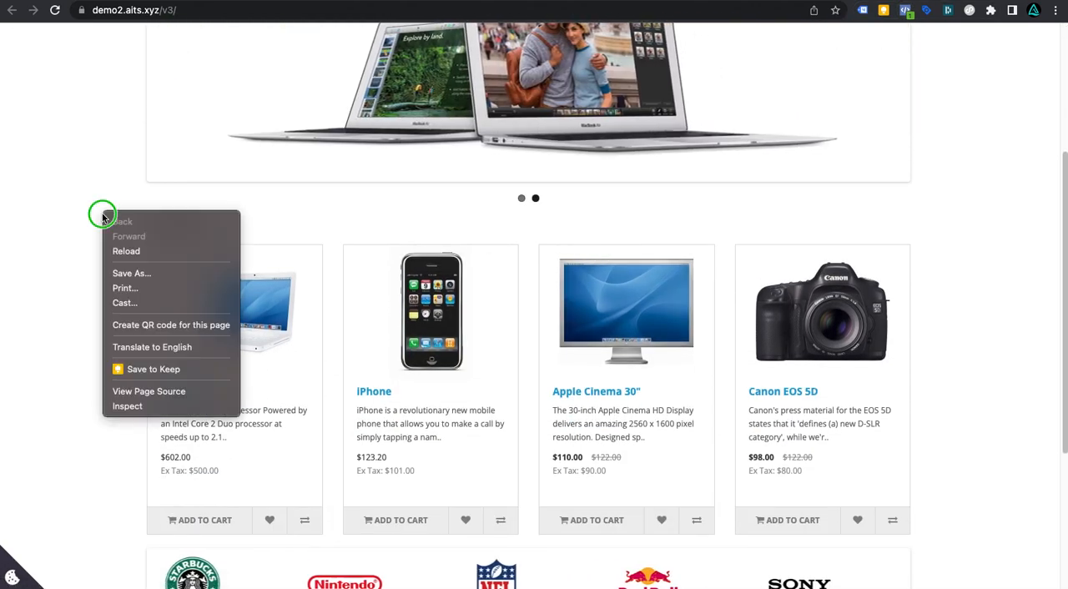
click(143, 406)
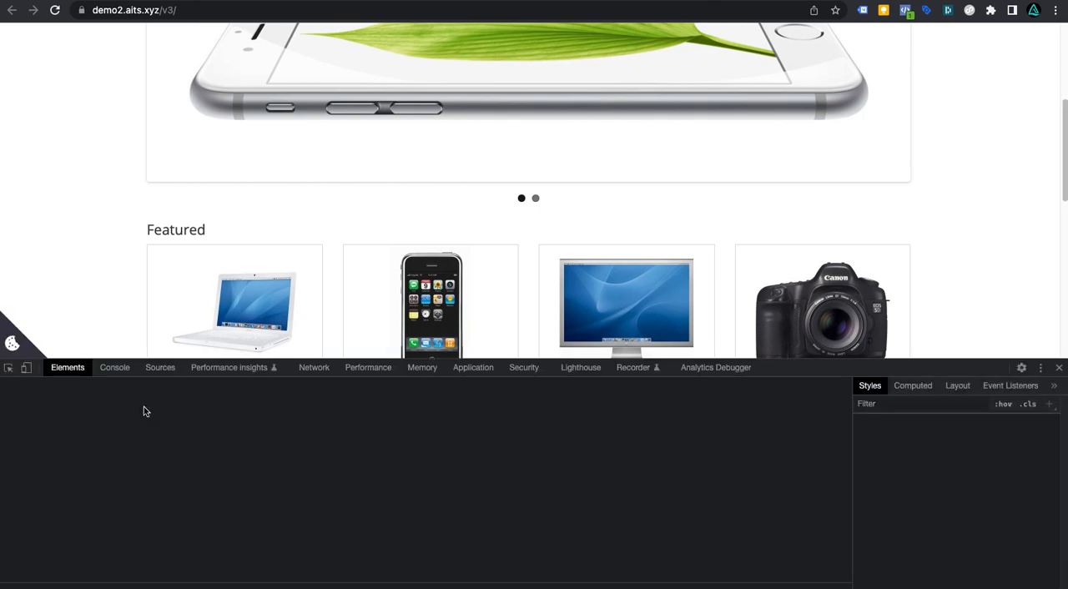
click(114, 368)
scroll(131, 500, up, 3)
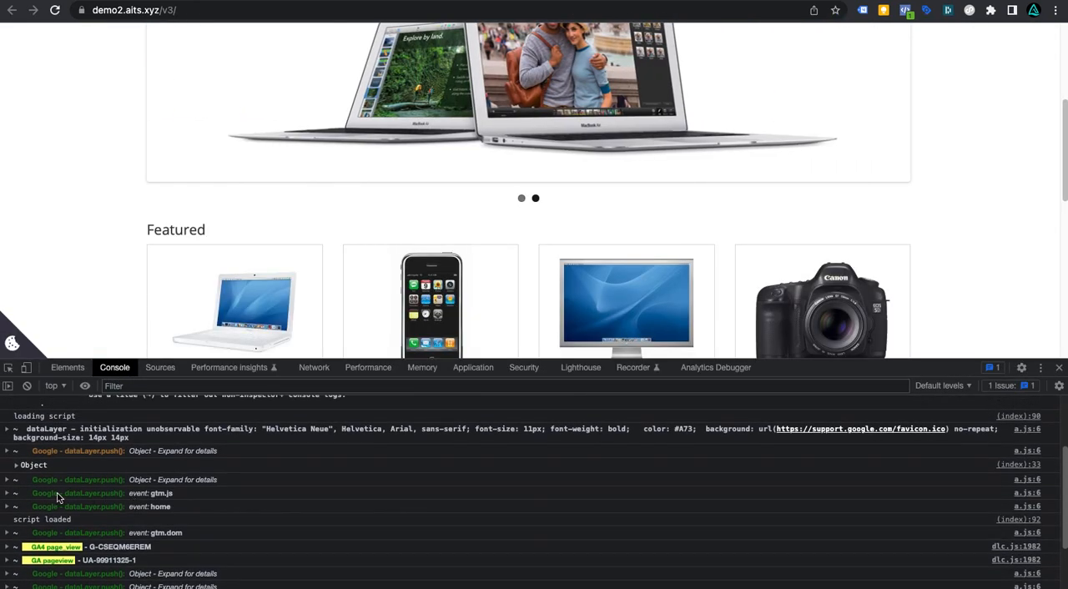
scroll(172, 508, down, 2)
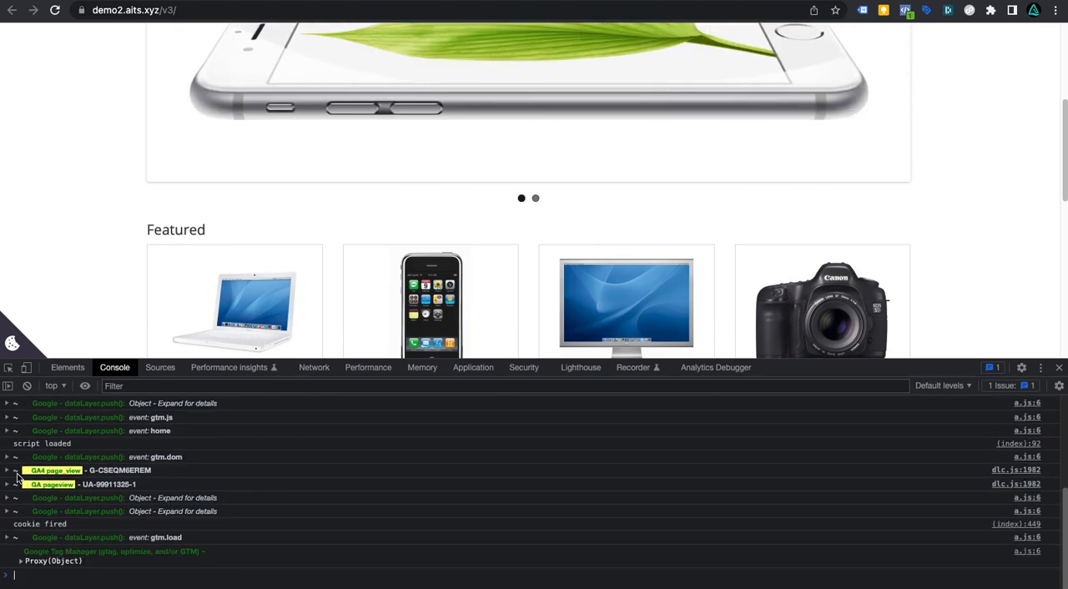
click(10, 470)
click(10, 471)
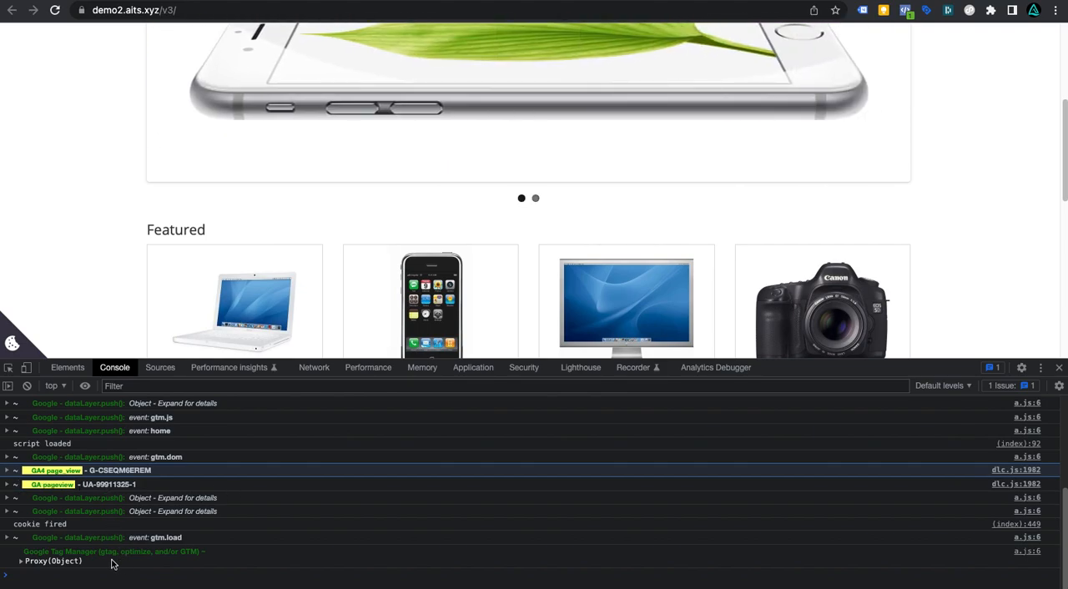
drag(143, 486, 14, 469)
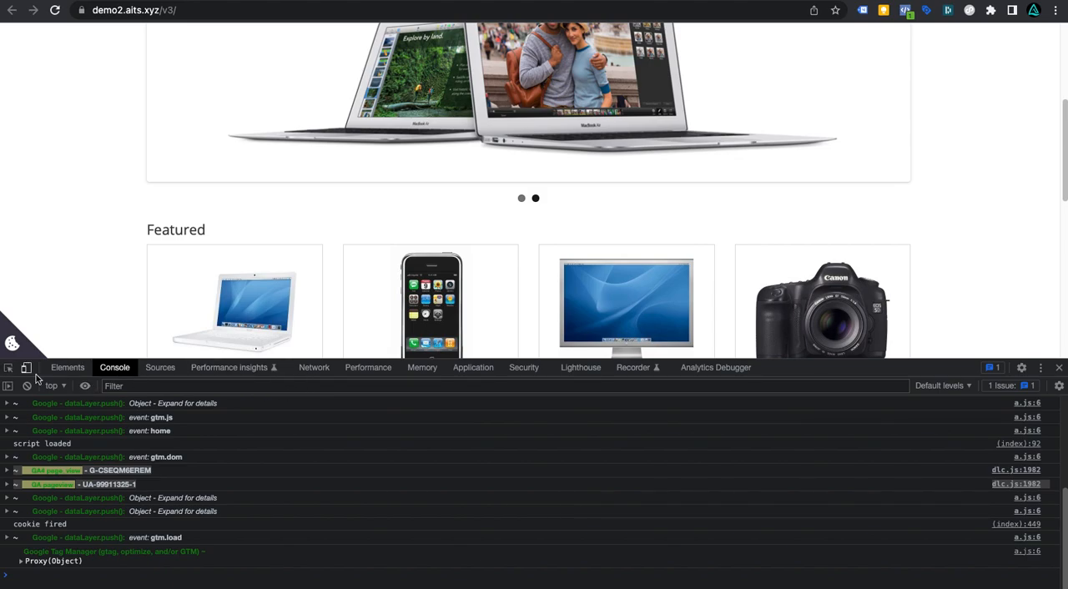
Step: Filter the site's cookies by "cook" in the Application panel and delete the cookieControlPrefs cookie
click(471, 374)
click(215, 385)
text(cook)
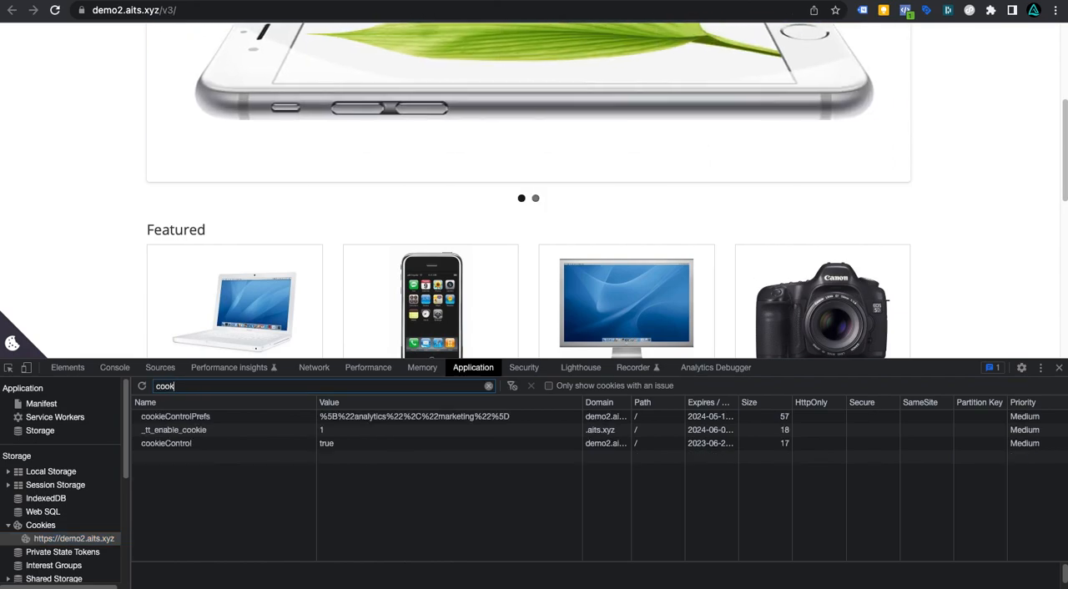
right_click(341, 420)
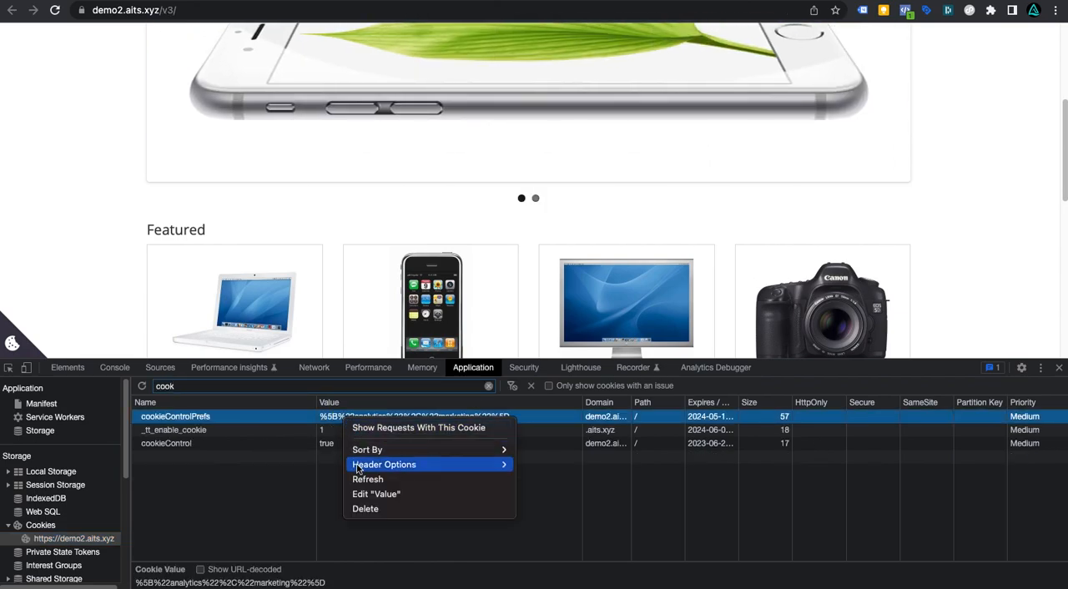
click(364, 507)
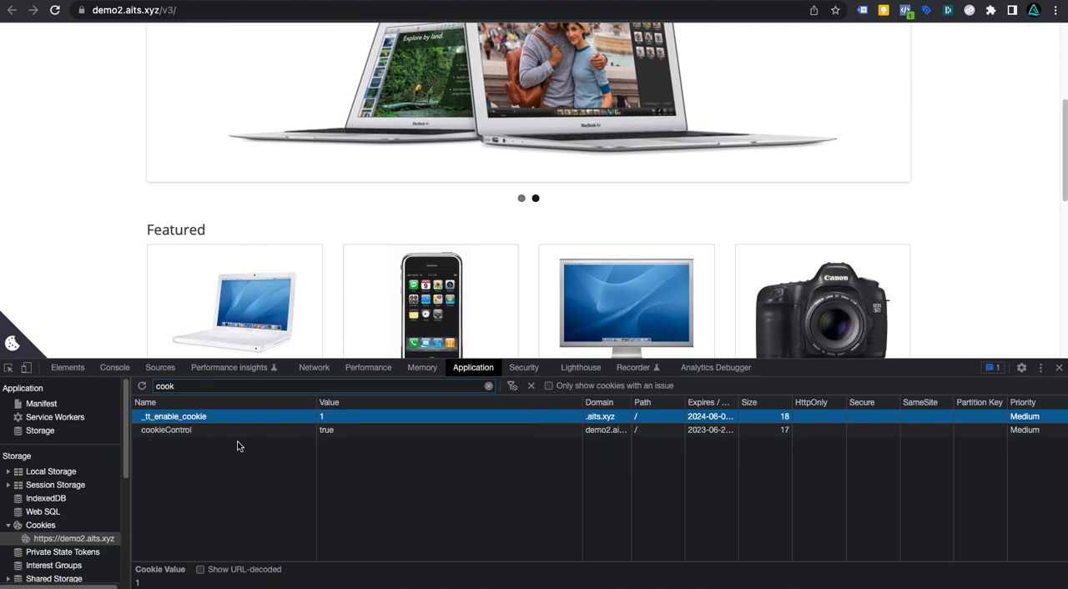
Step: Delete the cookieControl cookie from the filtered cookie list and close the developer tools
right_click(173, 425)
click(155, 430)
right_click(157, 431)
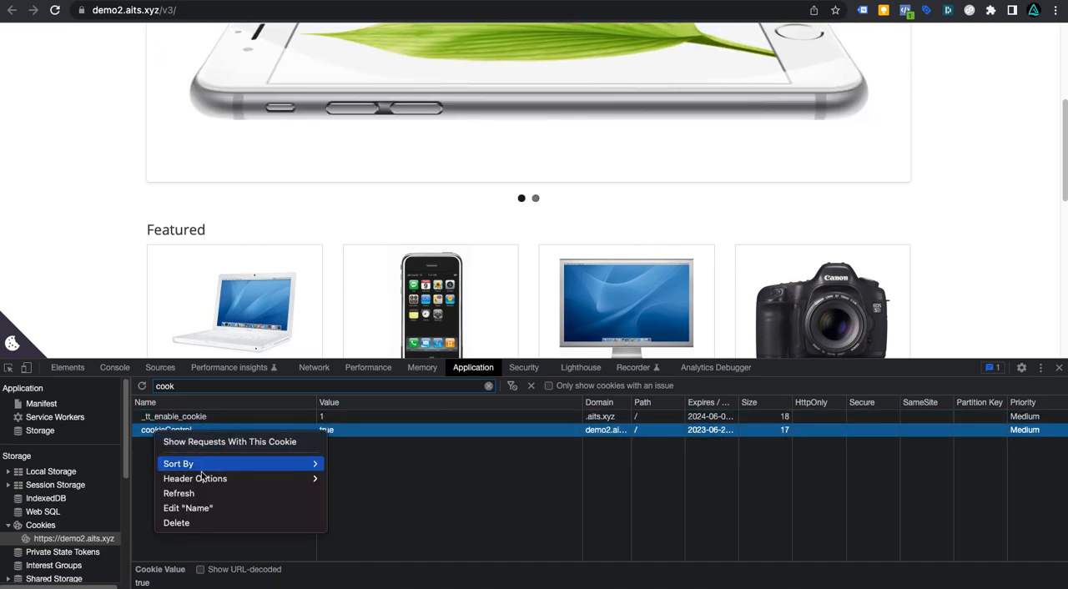
click(208, 524)
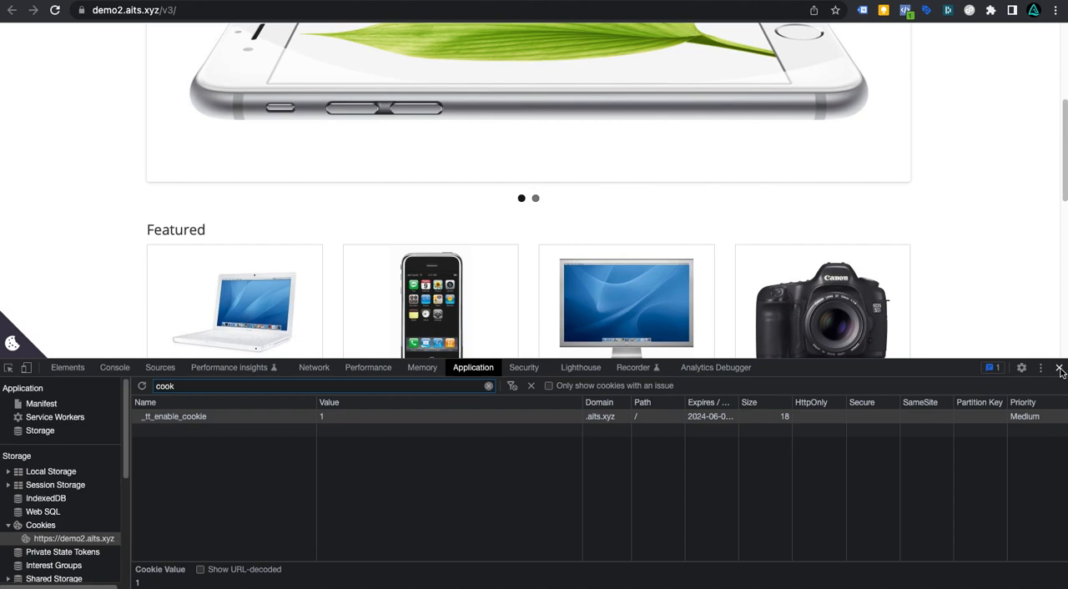
click(1059, 367)
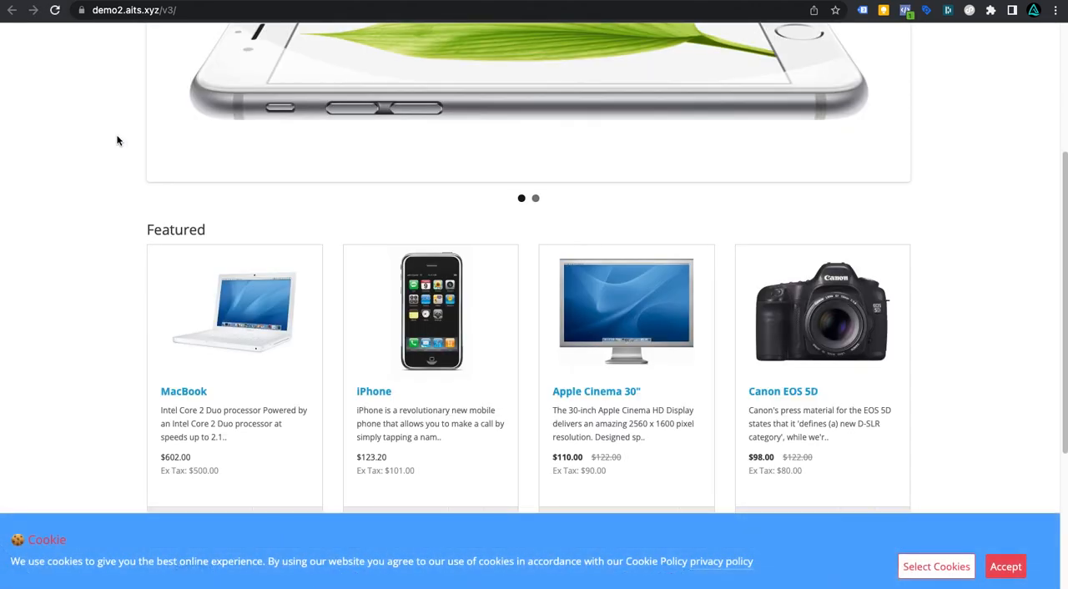
Step: Check the storefront's tags in Tag Assistant and Meta Pixel Helper with the cookie banner showing
scroll(482, 198, up, 3)
scroll(602, 234, down, 2)
scroll(602, 235, up, 2)
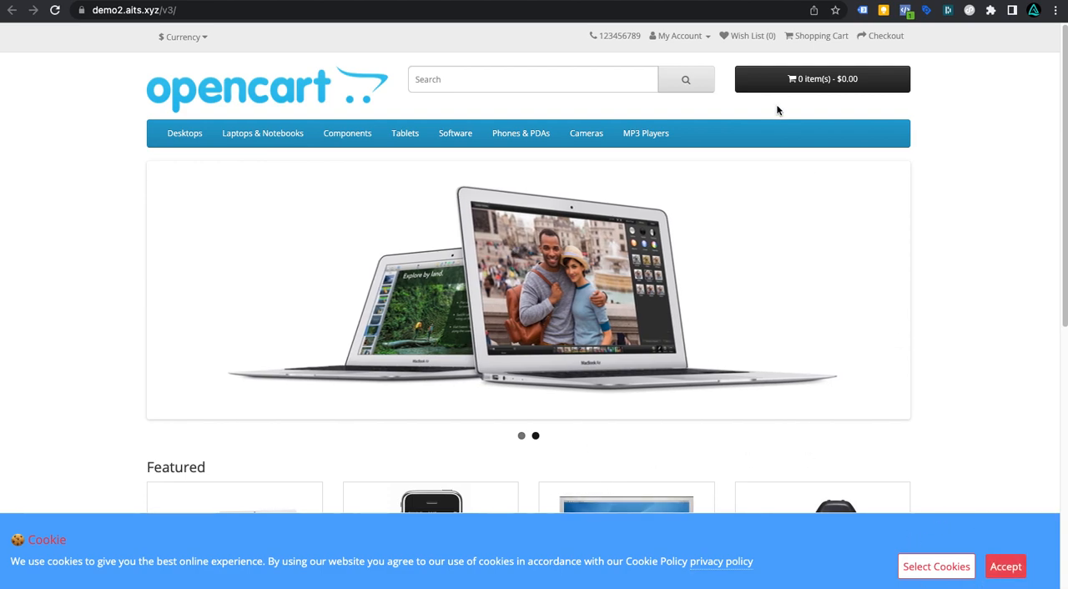
click(862, 10)
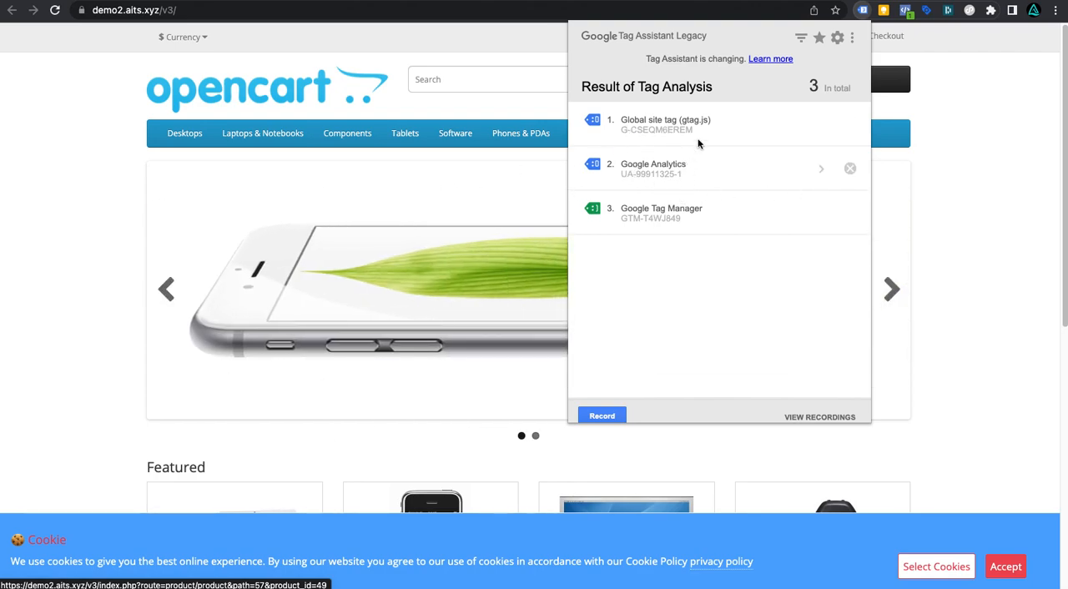
click(906, 10)
click(659, 143)
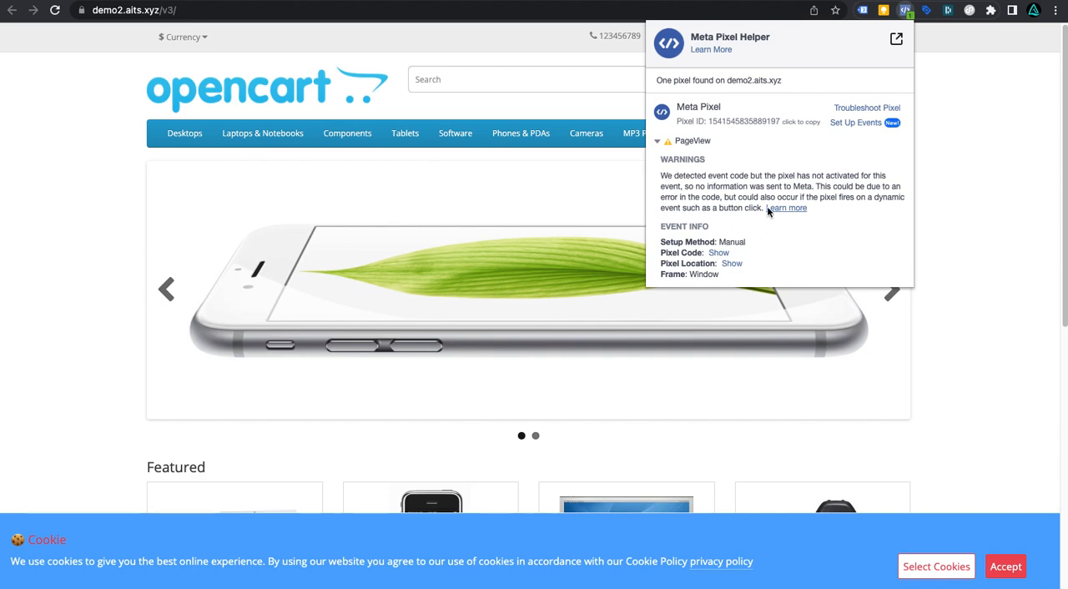
click(968, 200)
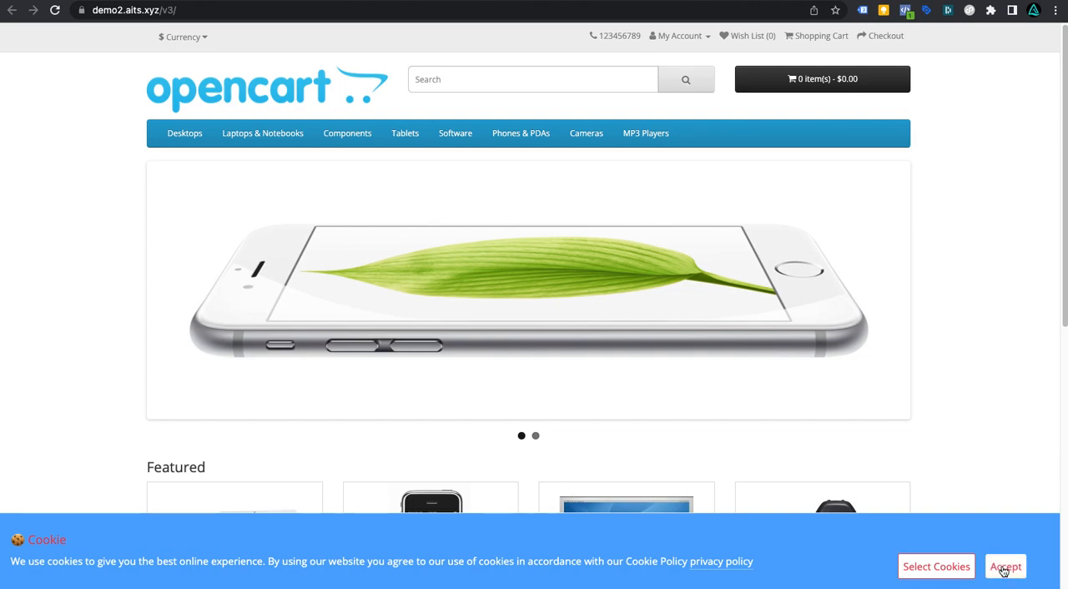
Step: Open the cookie selection in the consent banner, tick Analytics and Marketing, and accept the selected cookies
click(955, 568)
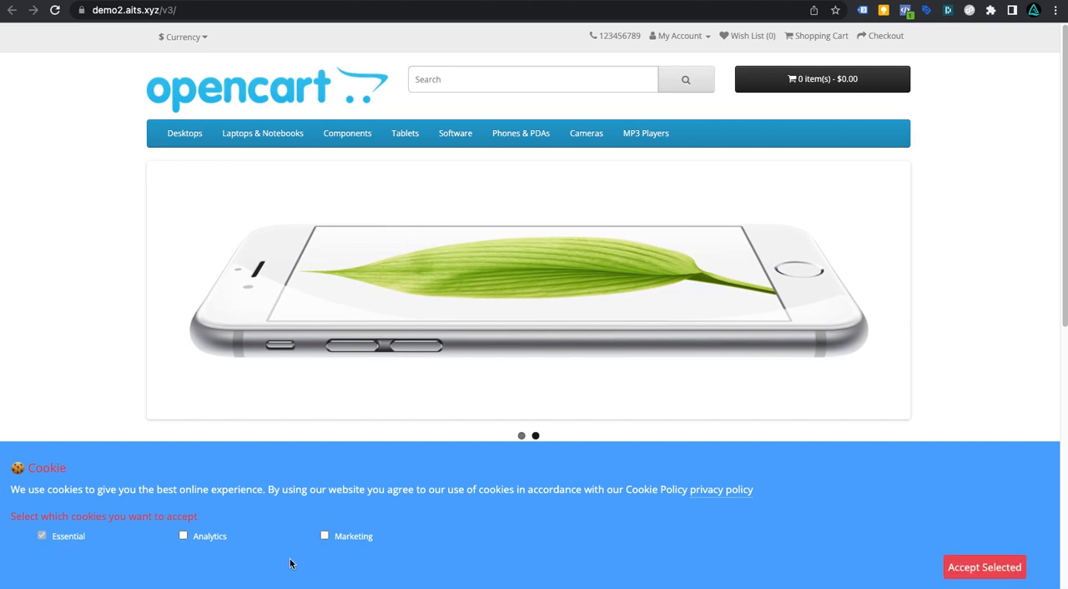
click(183, 536)
click(324, 536)
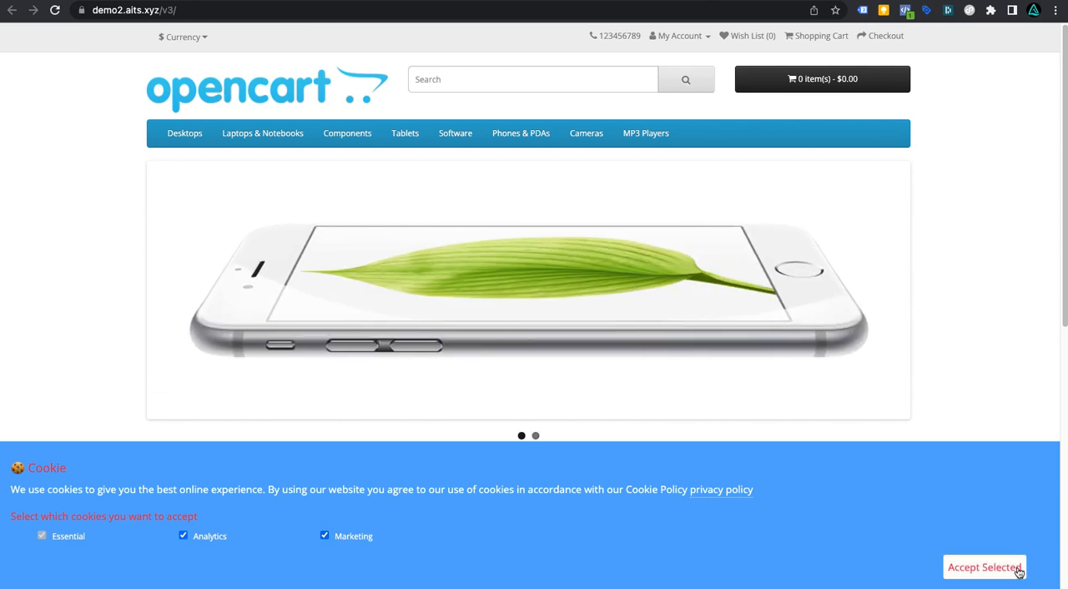
click(1019, 569)
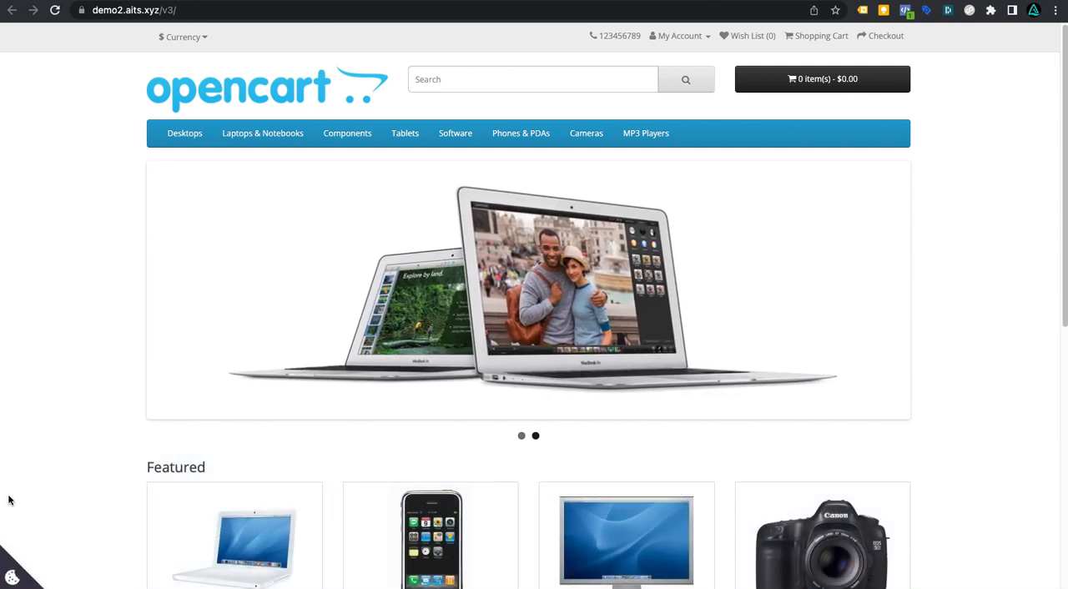
Step: Open the developer console on the storefront and examine the tracking log messages after consent
right_click(47, 308)
click(78, 495)
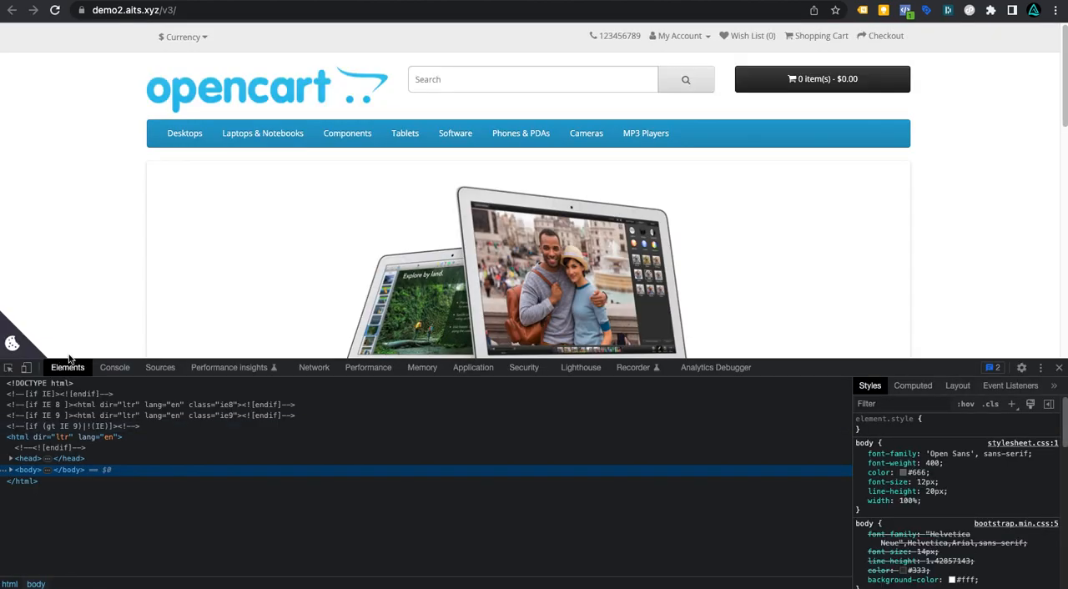
click(113, 368)
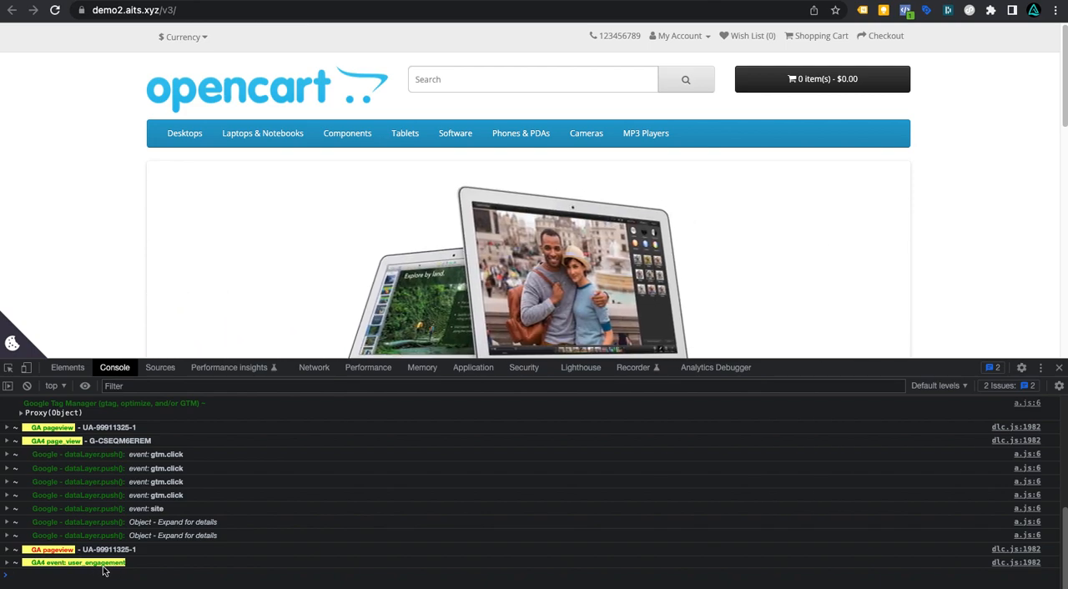
scroll(105, 572, up, 1)
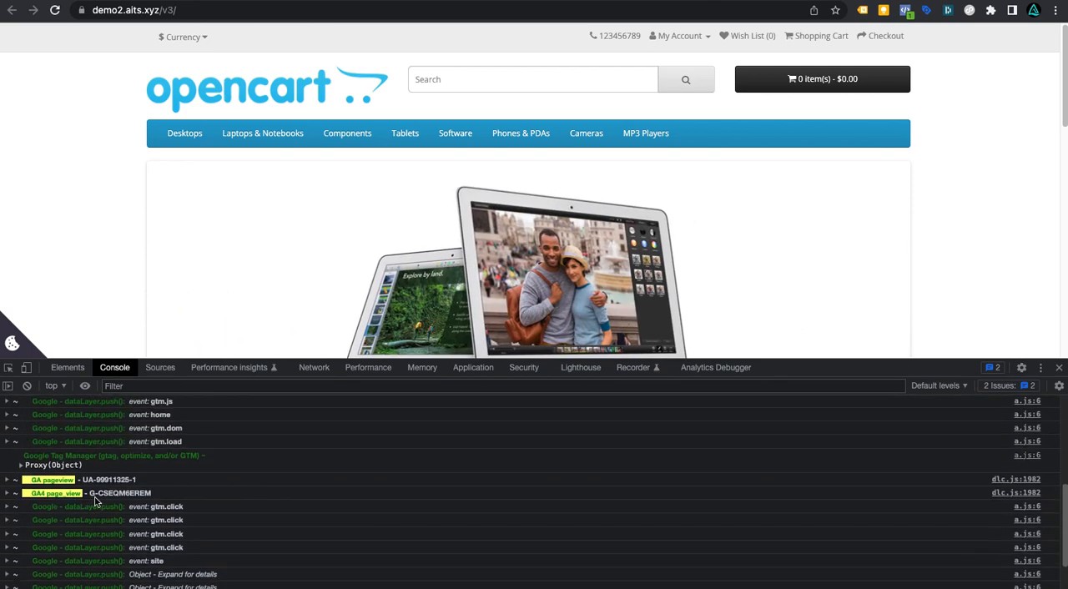
scroll(119, 512, down, 1)
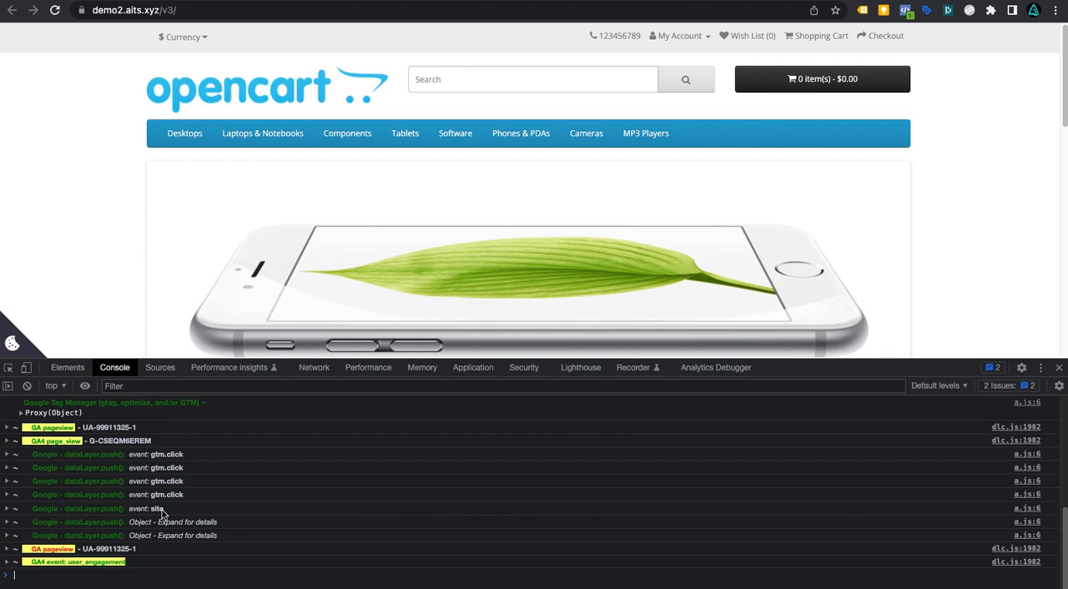
scroll(162, 510, up, 1)
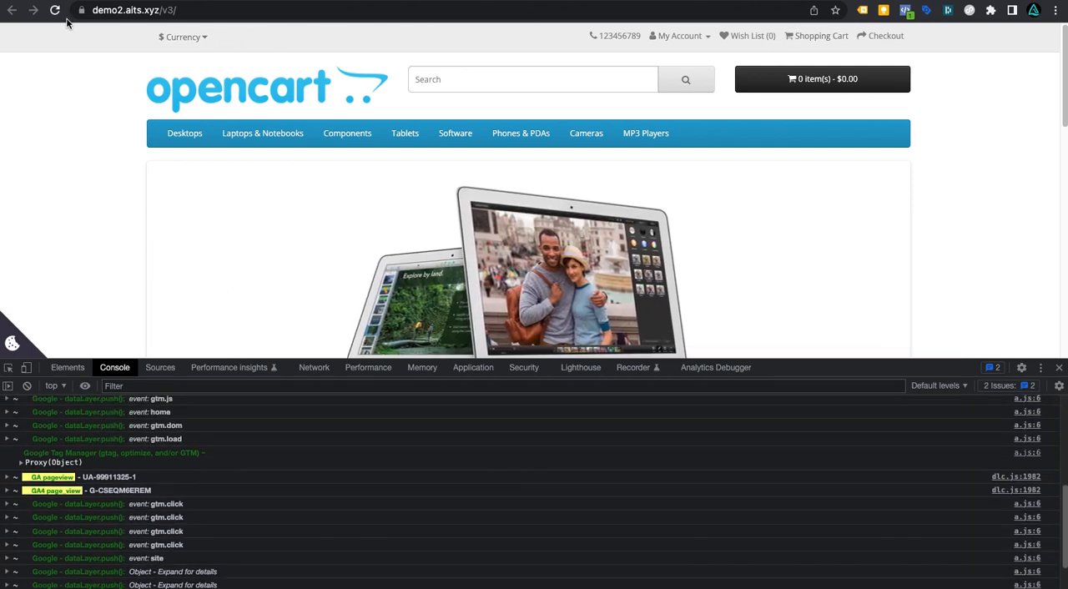
Step: Reload the storefront, recheck its tags in Tag Assistant and Meta Pixel Helper, and close the developer tools
click(56, 12)
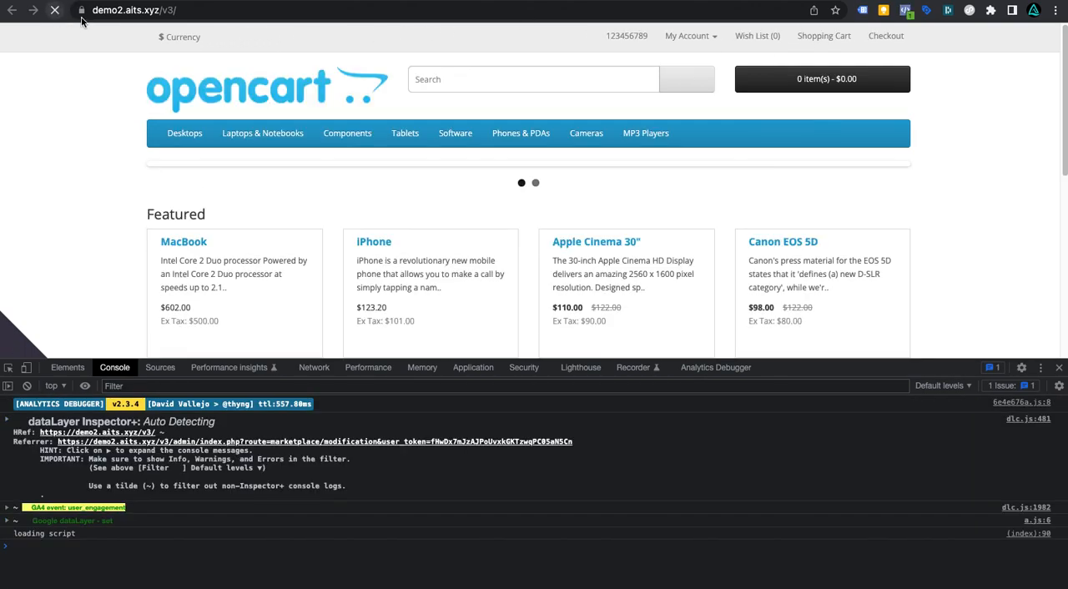
click(863, 10)
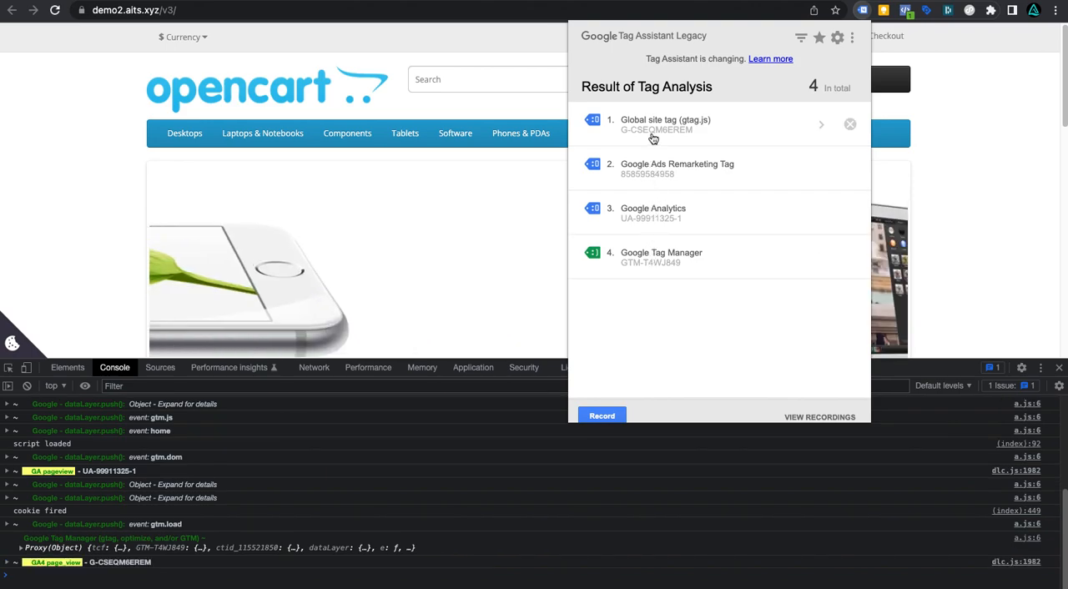
click(908, 11)
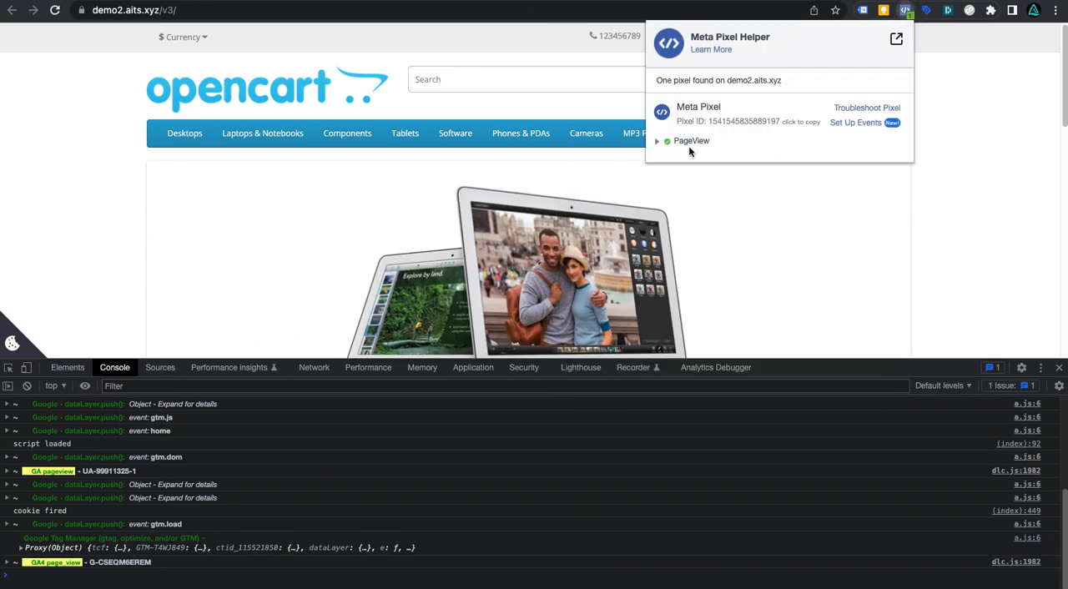
click(924, 149)
scroll(615, 243, down, 5)
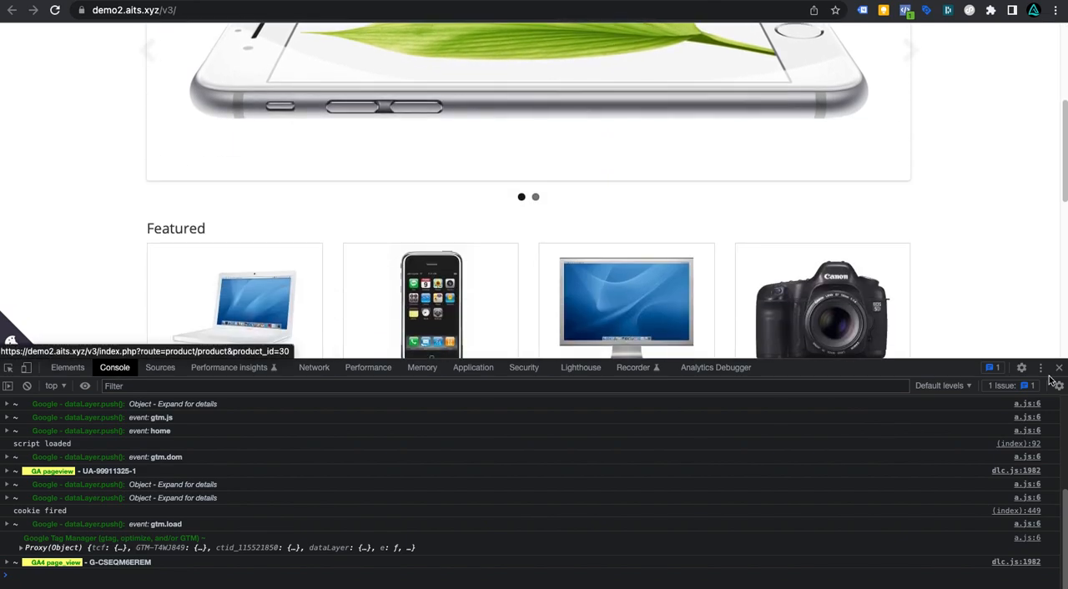
click(1059, 367)
Step: Add the featured iPhone to the cart and inspect the AddToCart event in Meta Pixel Helper
scroll(488, 329, down, 1)
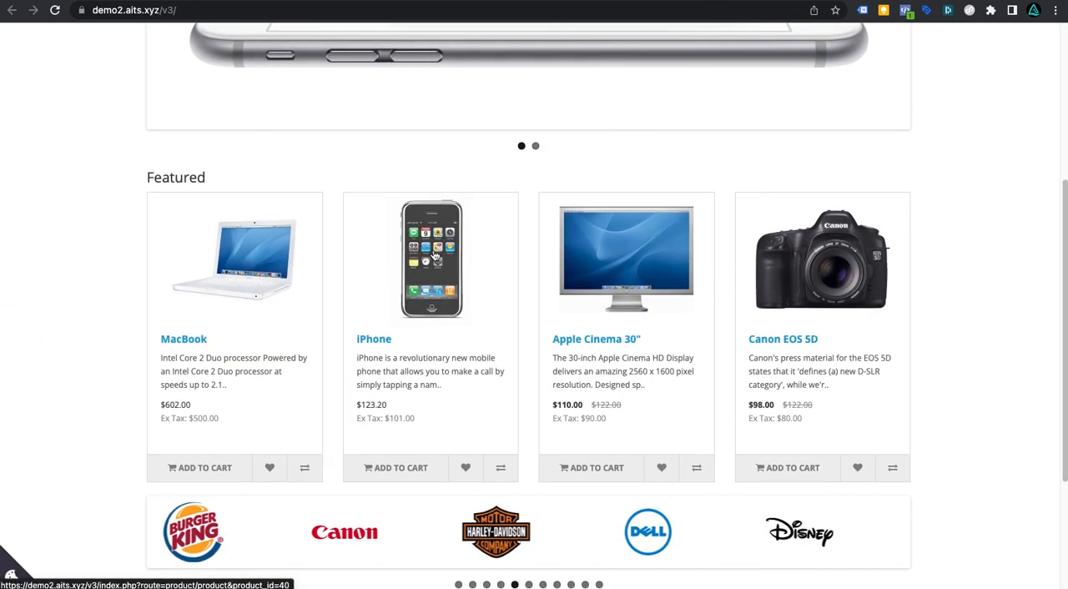
click(410, 469)
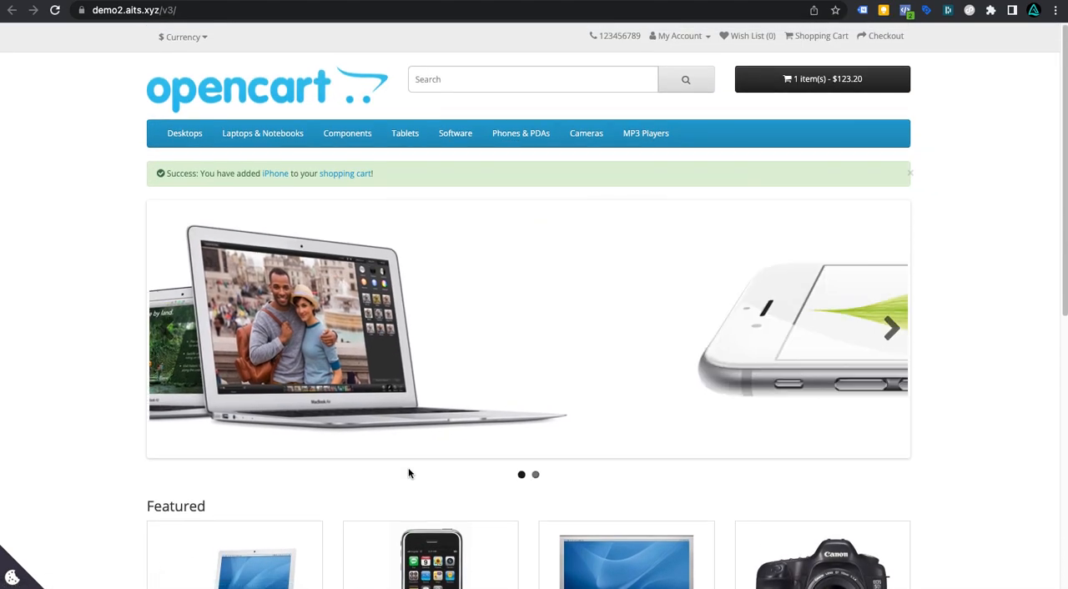
click(906, 10)
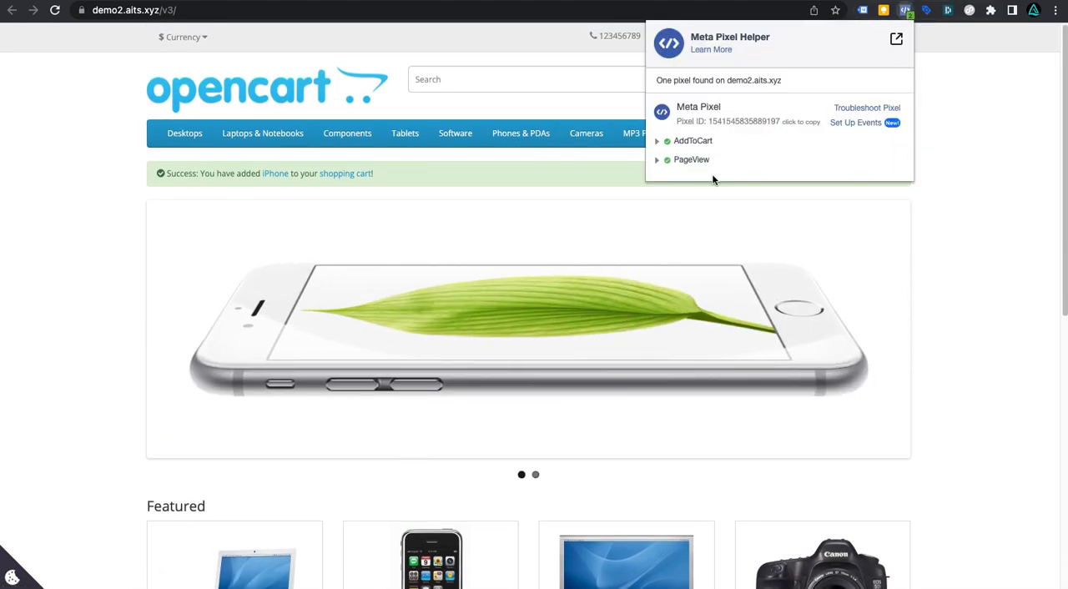
click(658, 143)
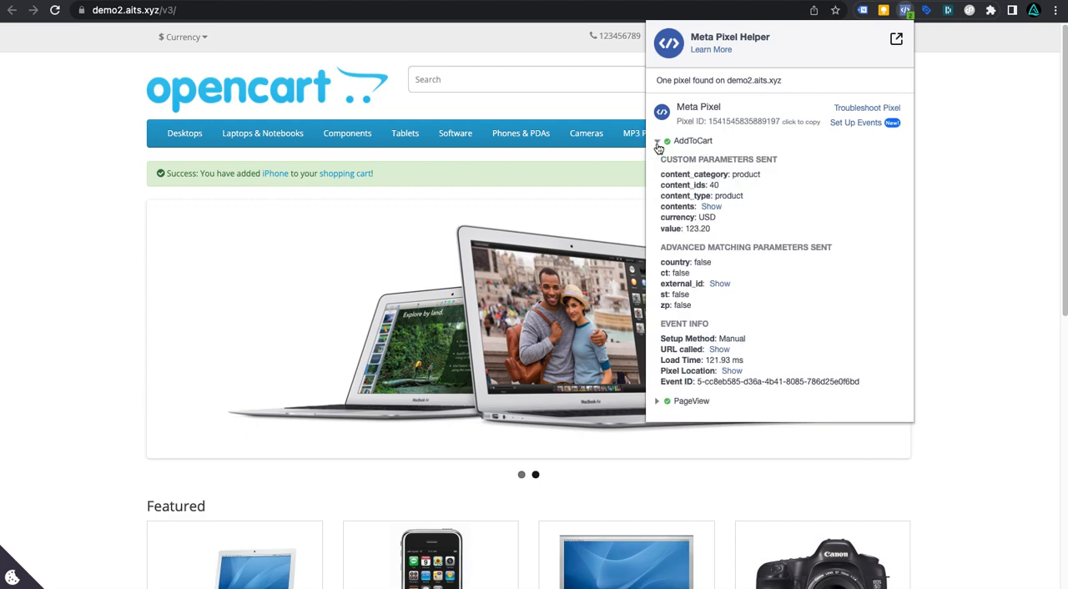
click(658, 143)
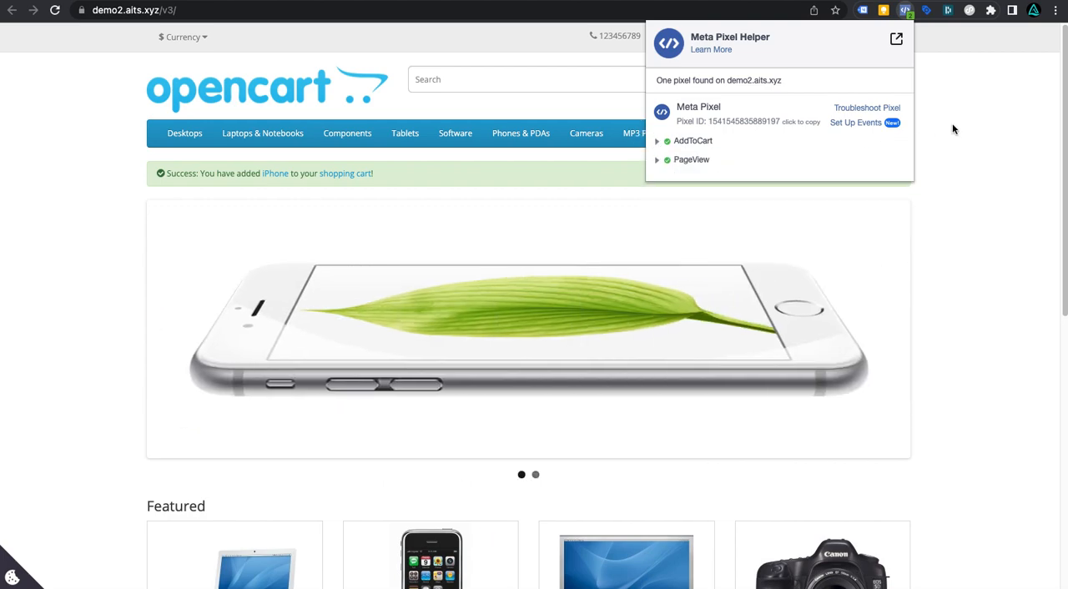
click(952, 123)
Step: Inspect the Google Analytics addToCart event details in Tag Assistant
click(864, 10)
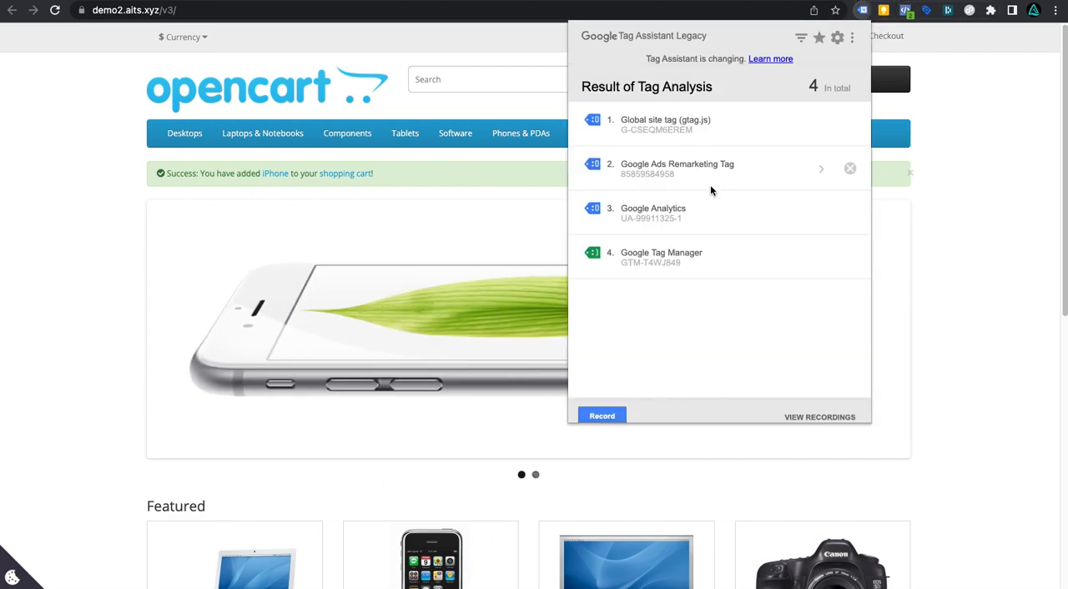
click(672, 216)
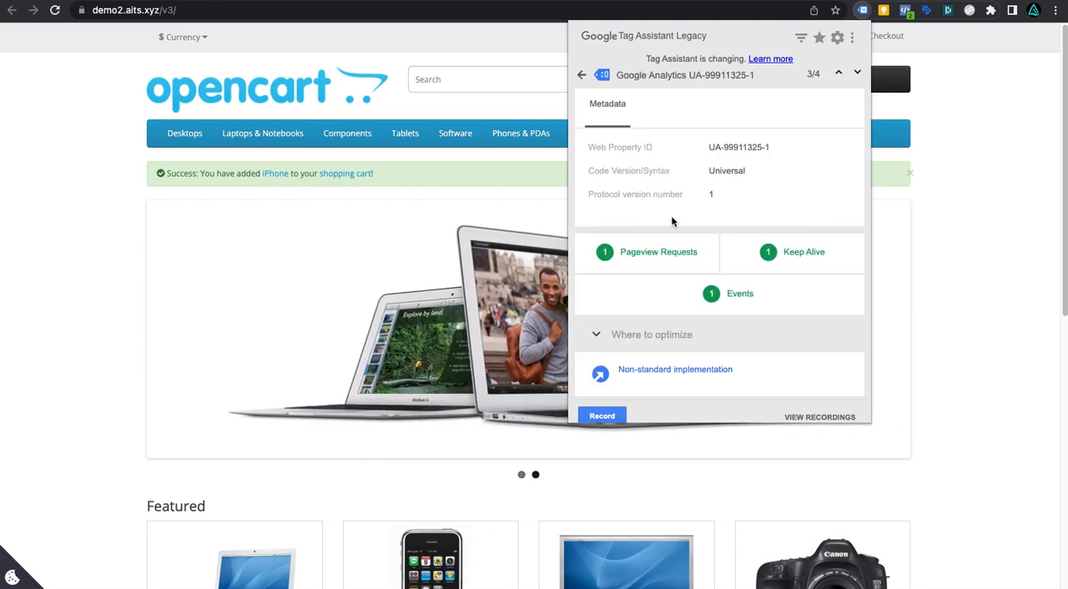
click(724, 301)
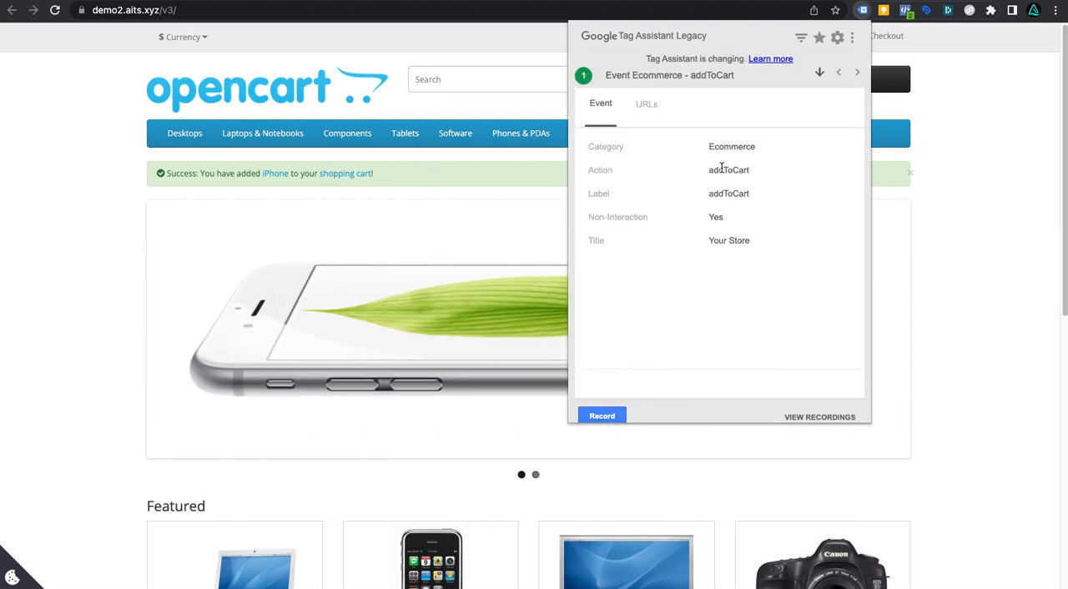
click(996, 156)
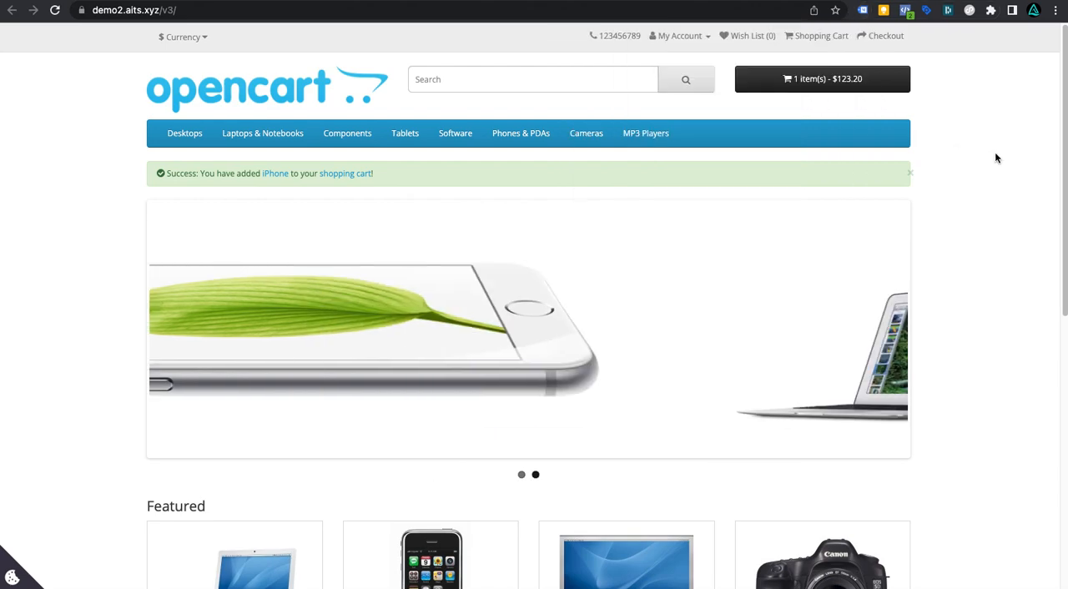
Step: Open the mini cart and proceed to the checkout page
scroll(668, 283, down, 3)
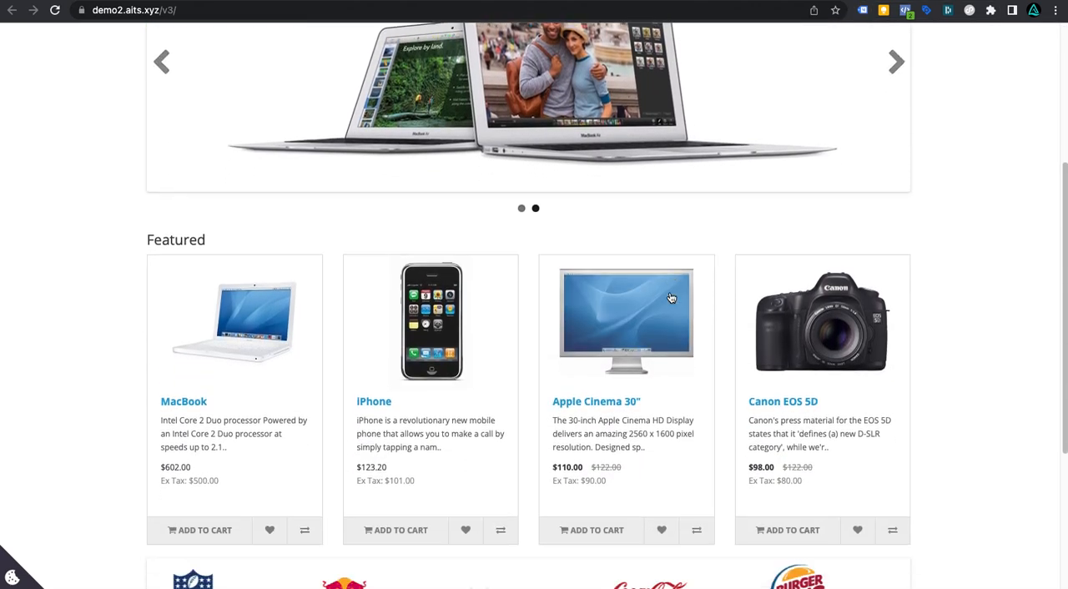
scroll(671, 298, up, 3)
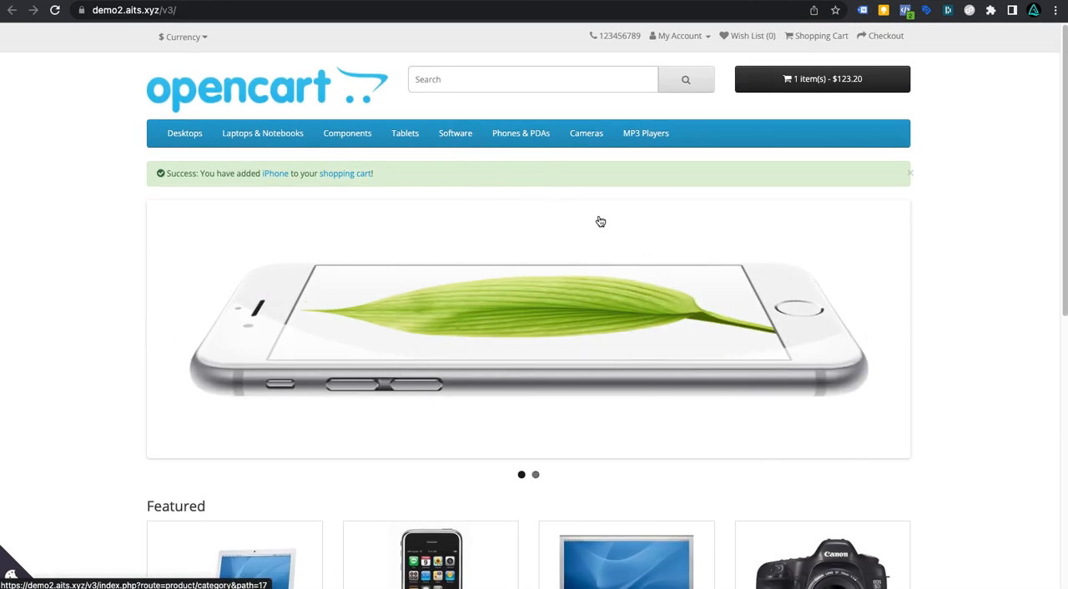
click(837, 90)
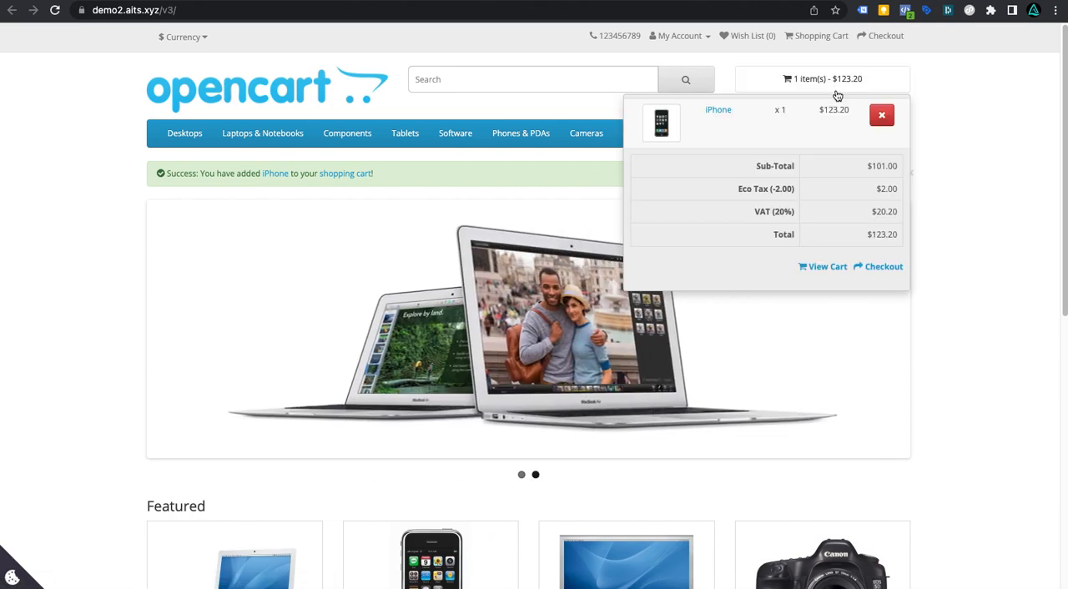
click(883, 264)
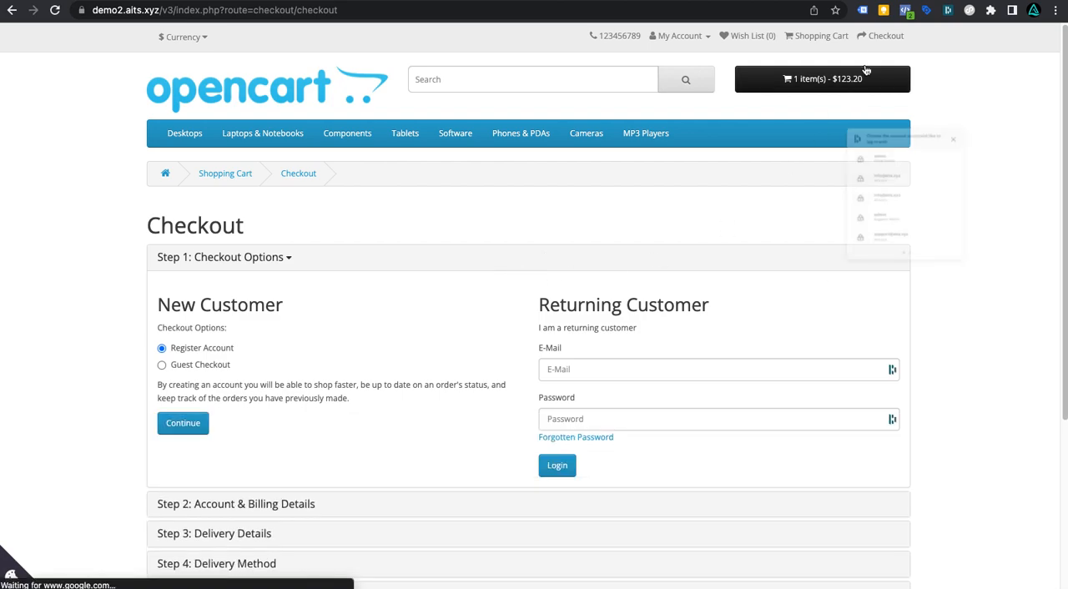
Step: Check the InitiateCheckout event in Meta Pixel Helper on the checkout page
click(906, 10)
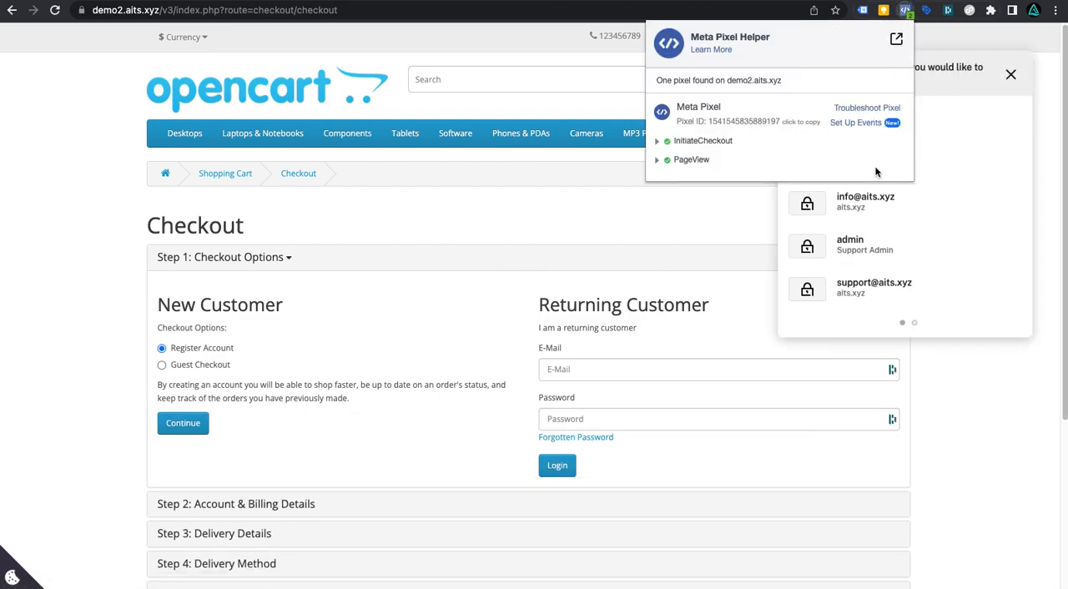
click(1008, 77)
click(1010, 77)
click(906, 10)
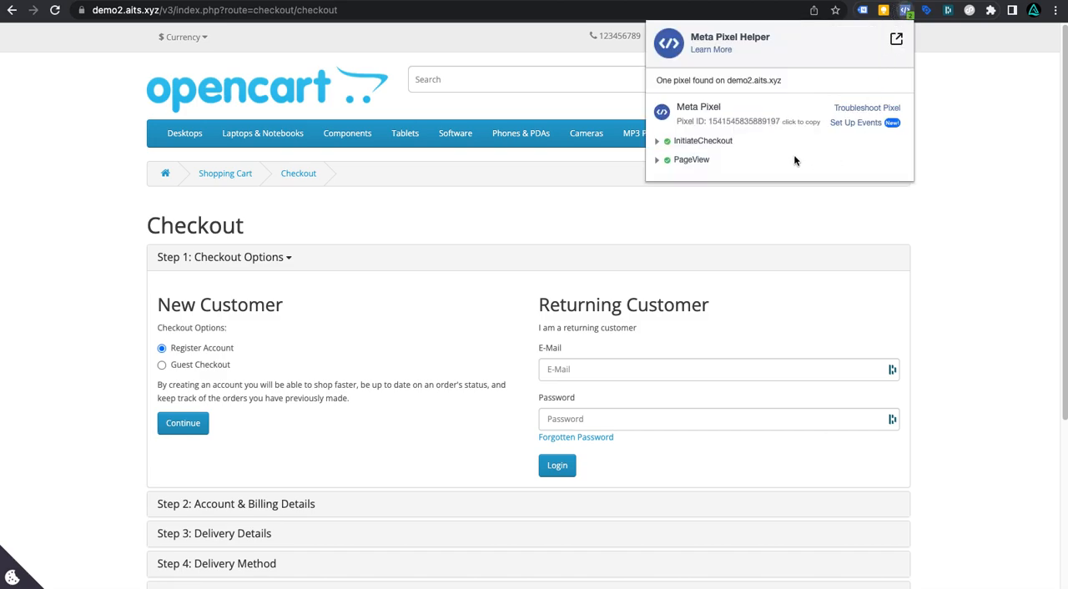
click(654, 144)
click(922, 209)
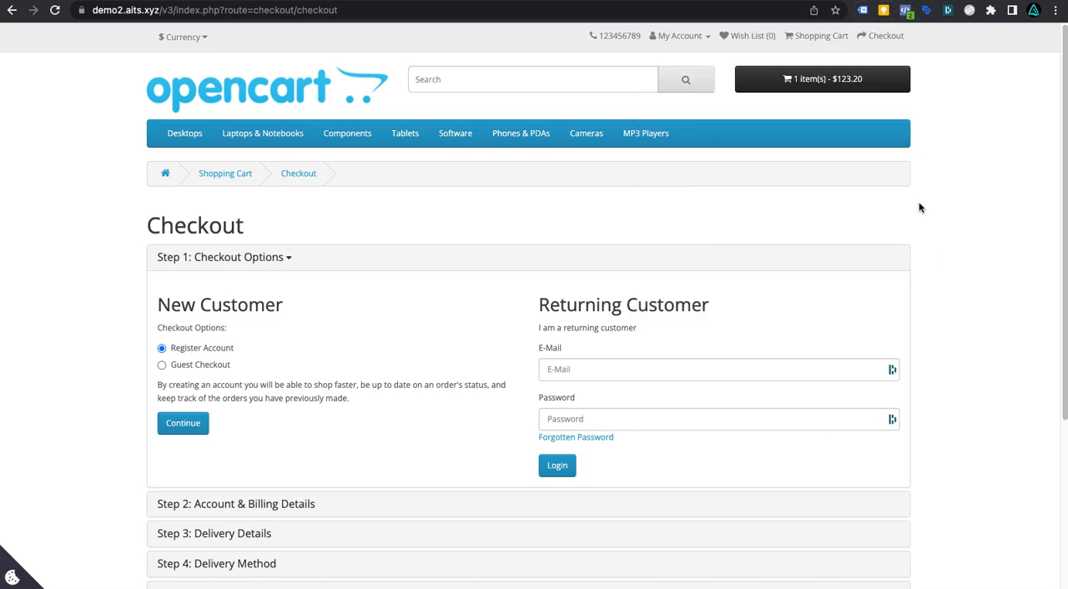
Step: Check the Google Analytics checkout event in Tag Assistant on the checkout page
click(863, 10)
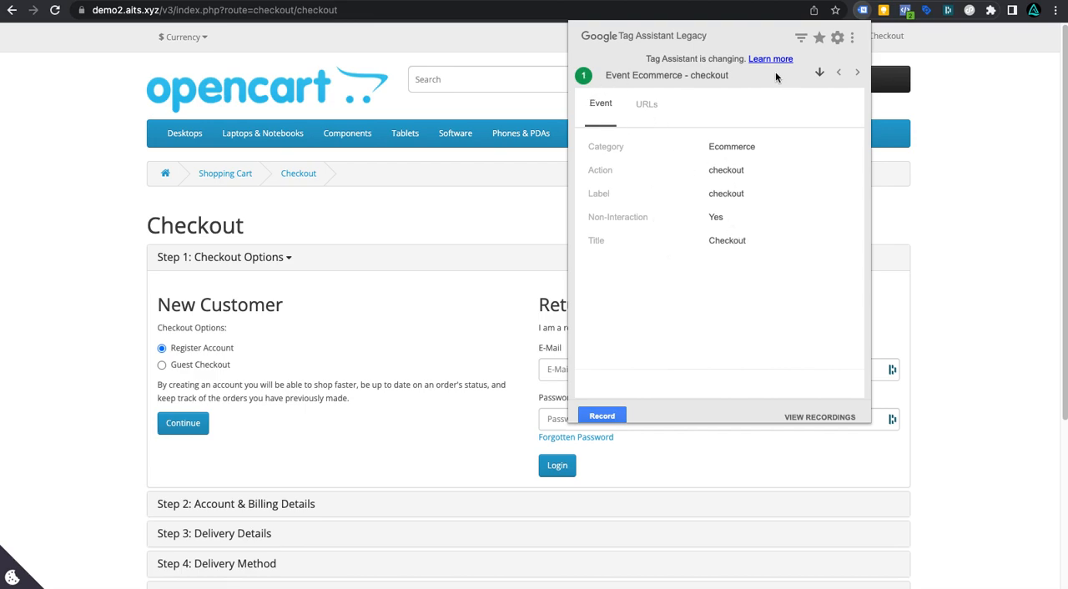
click(965, 229)
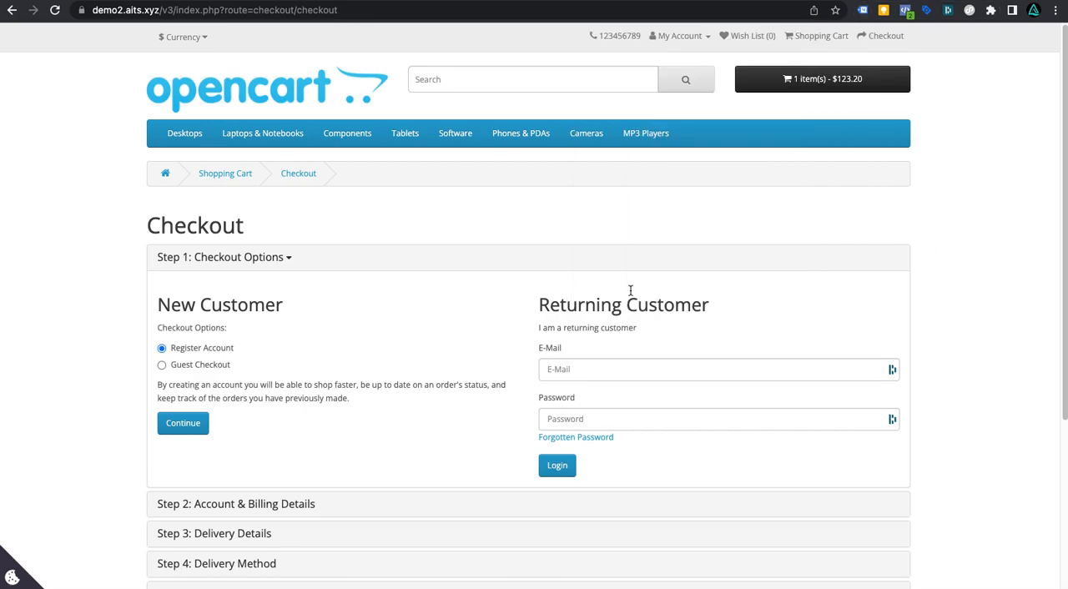
Step: Choose Guest Checkout as the checkout option and continue
scroll(630, 289, down, 3)
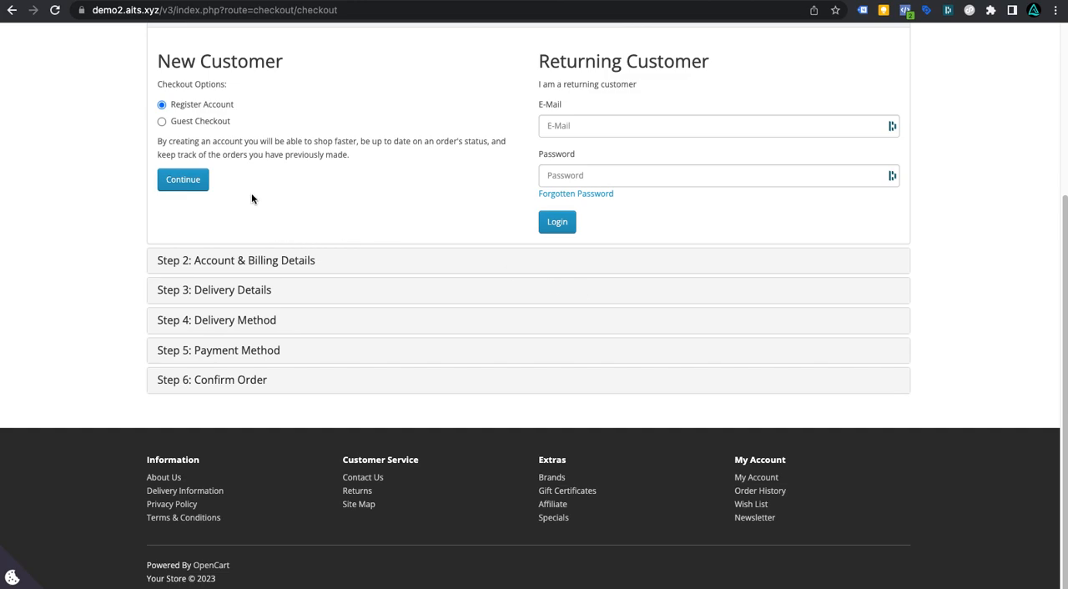
click(177, 123)
click(183, 181)
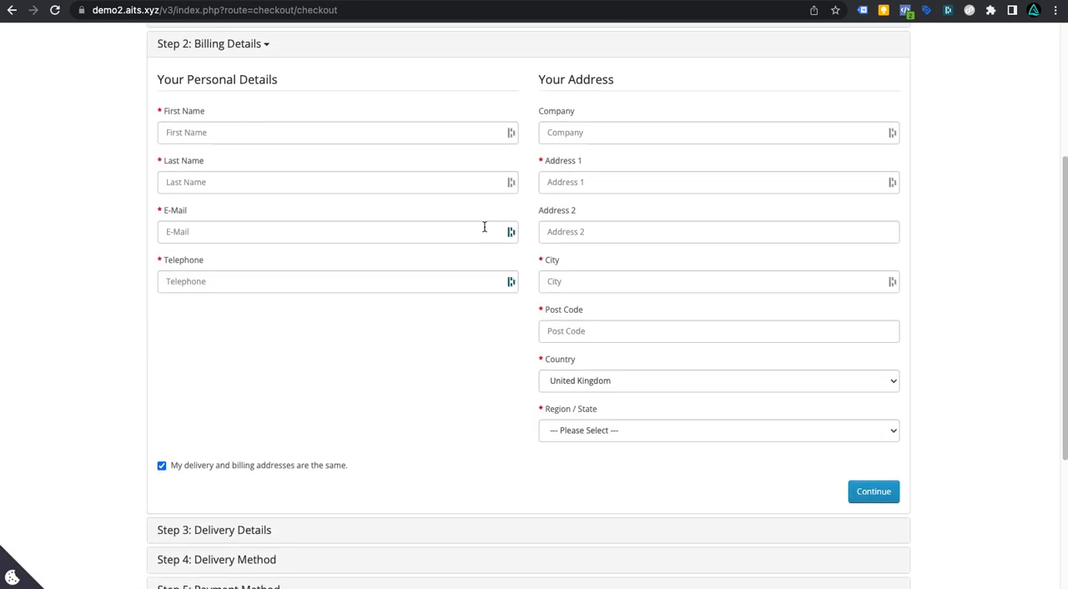
Step: Fill in the billing first name, last name, e-mail address and telephone number with test details
click(365, 136)
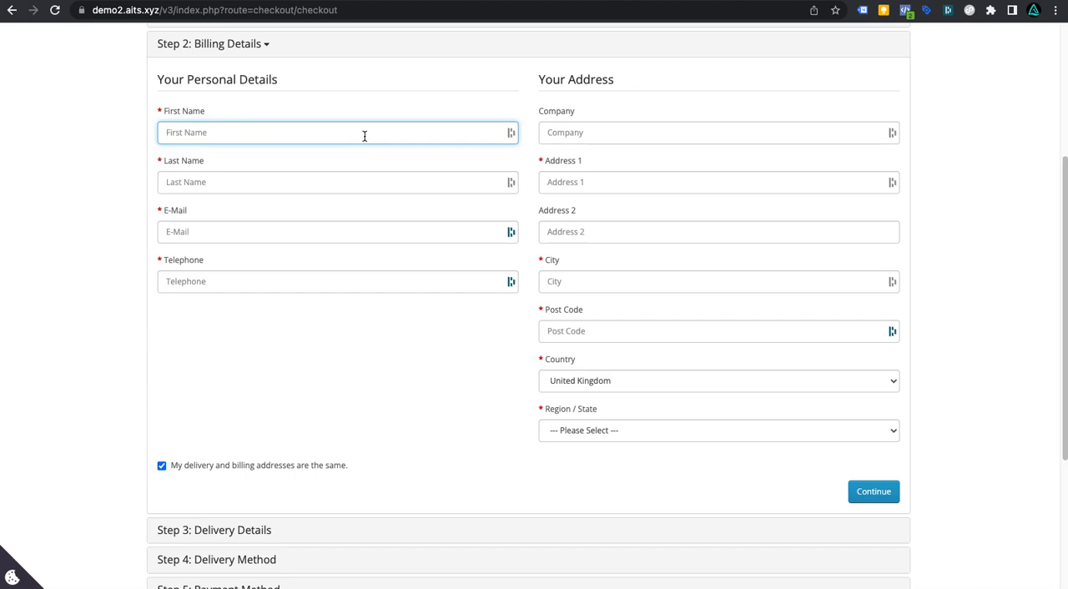
text(Te)
key(Tab)
text(te)
key(Tab)
text(test@)
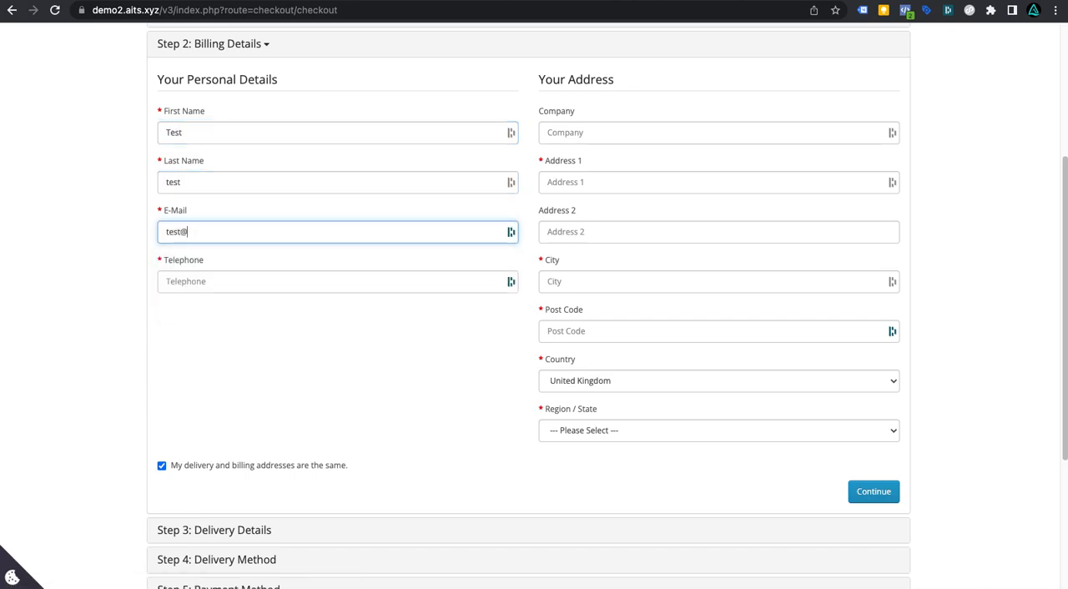
key(Tab)
text(345345345)
Step: Fill in the billing address, city and post code, choose a region, and continue
click(651, 180)
text(gdfgd)
key(Tab)
text(gdg)
key(Tab)
text(gfdg)
key(Tab)
text(gdfg)
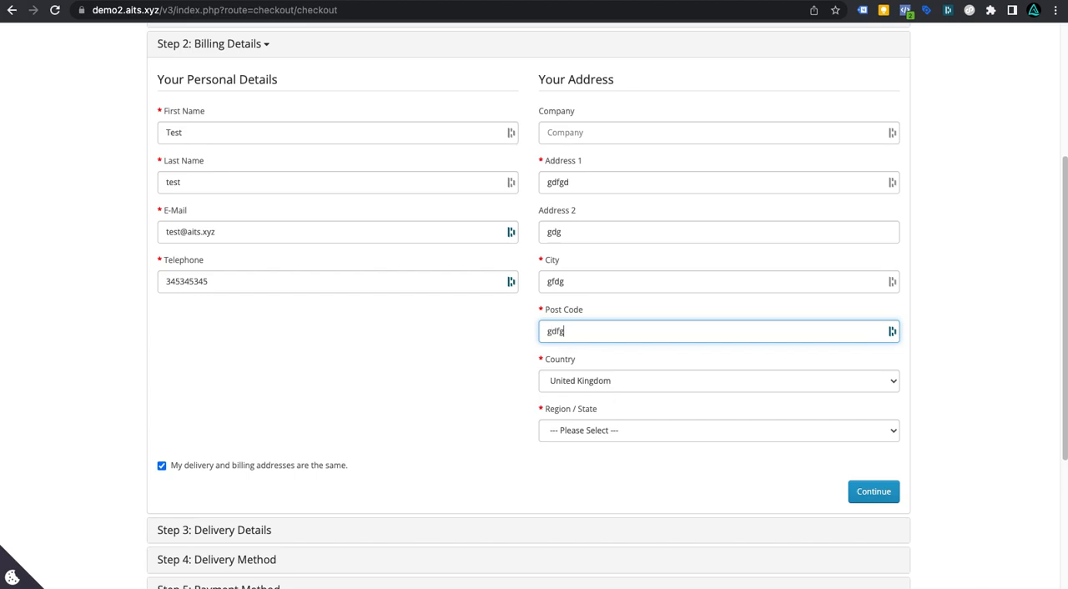
click(611, 436)
click(637, 444)
click(885, 494)
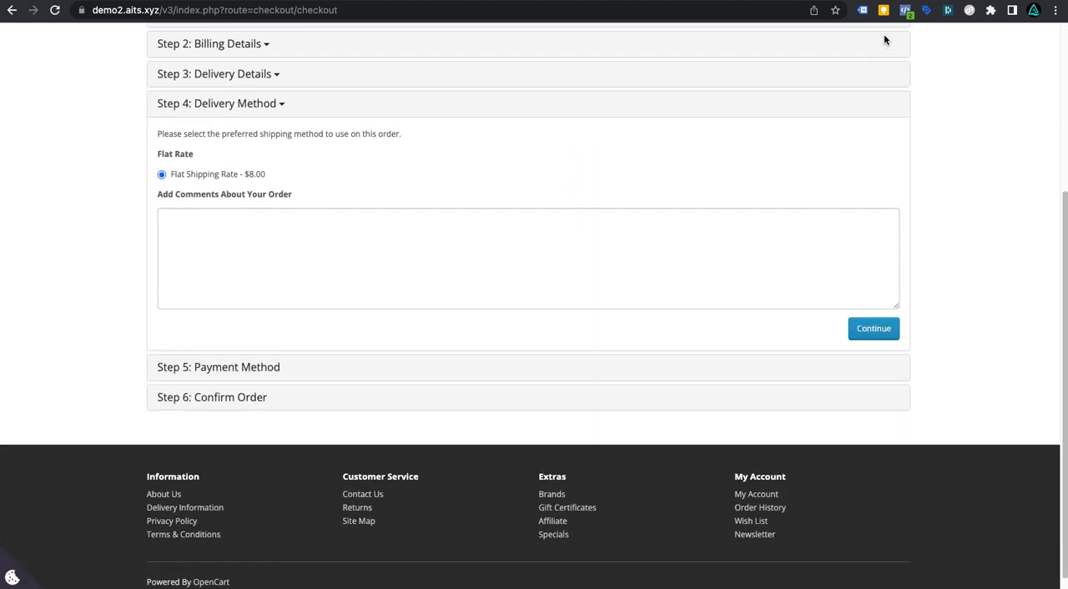
Step: Continue with the flat shipping rate and payment method, accepting the terms, and confirm the order
click(894, 328)
click(836, 340)
click(883, 341)
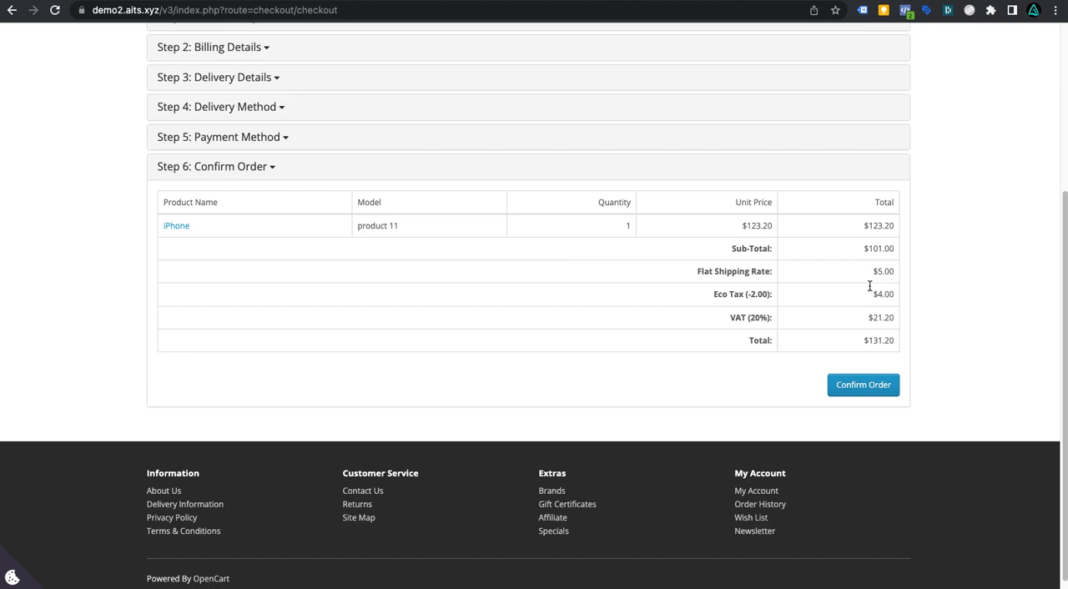
click(868, 389)
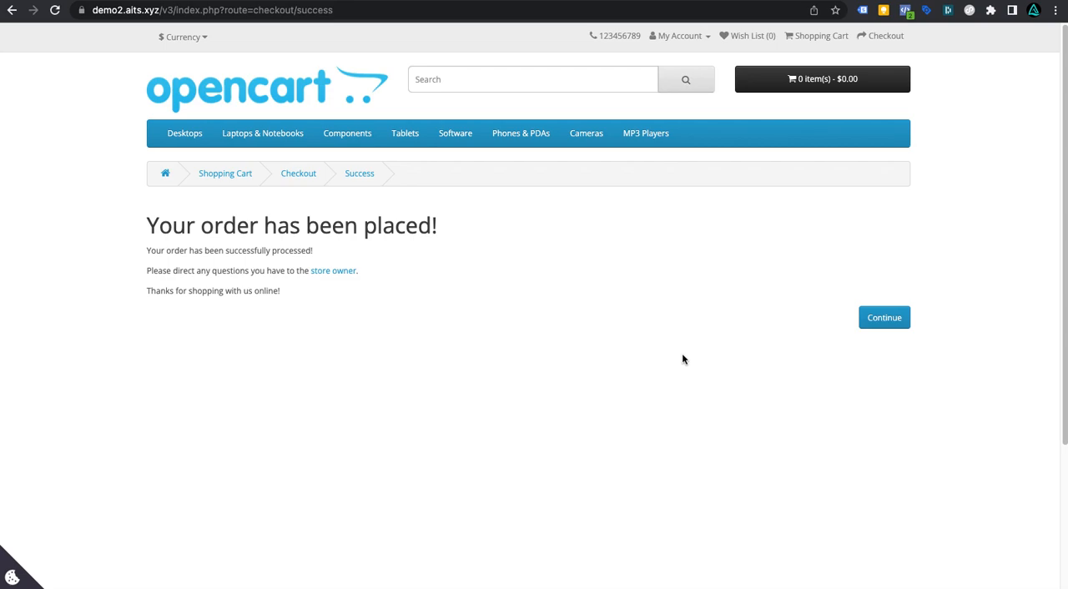
Step: Inspect the purchase event and the Google Ads Conversion Tracking details in Tag Assistant
click(863, 10)
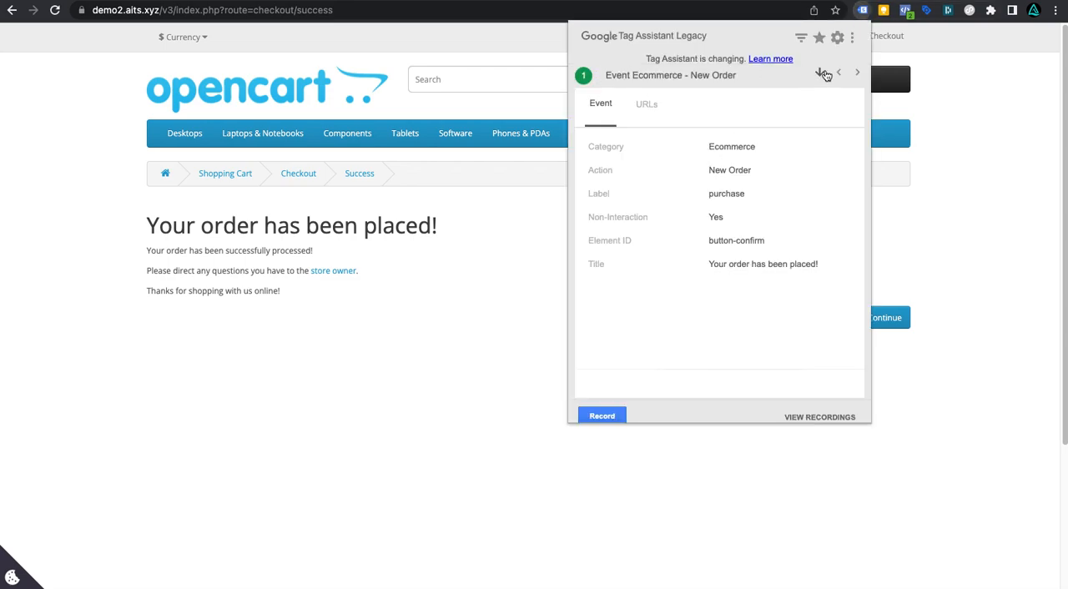
click(819, 74)
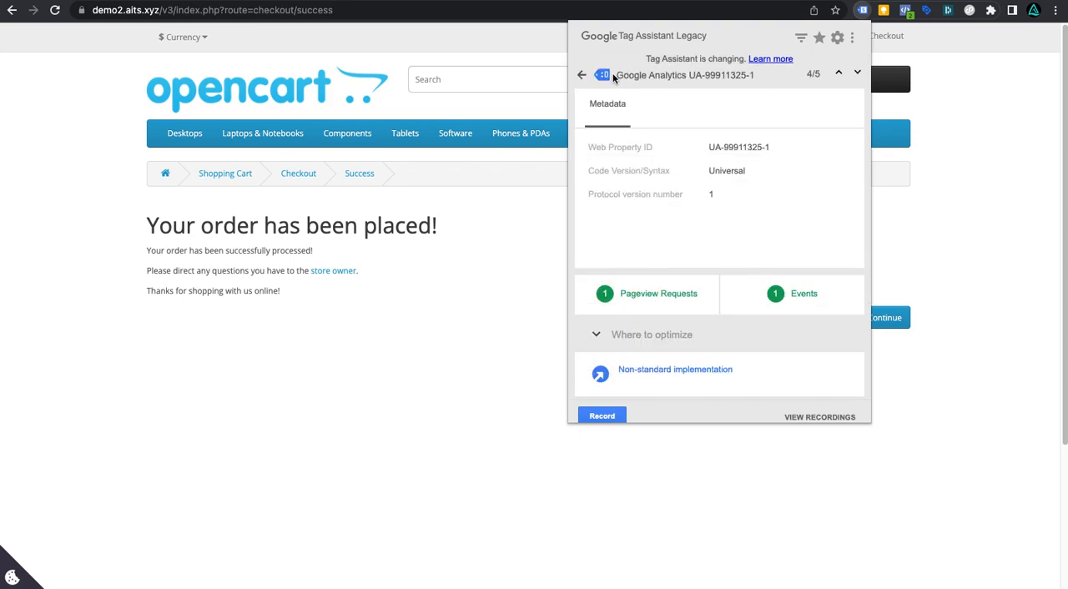
click(584, 76)
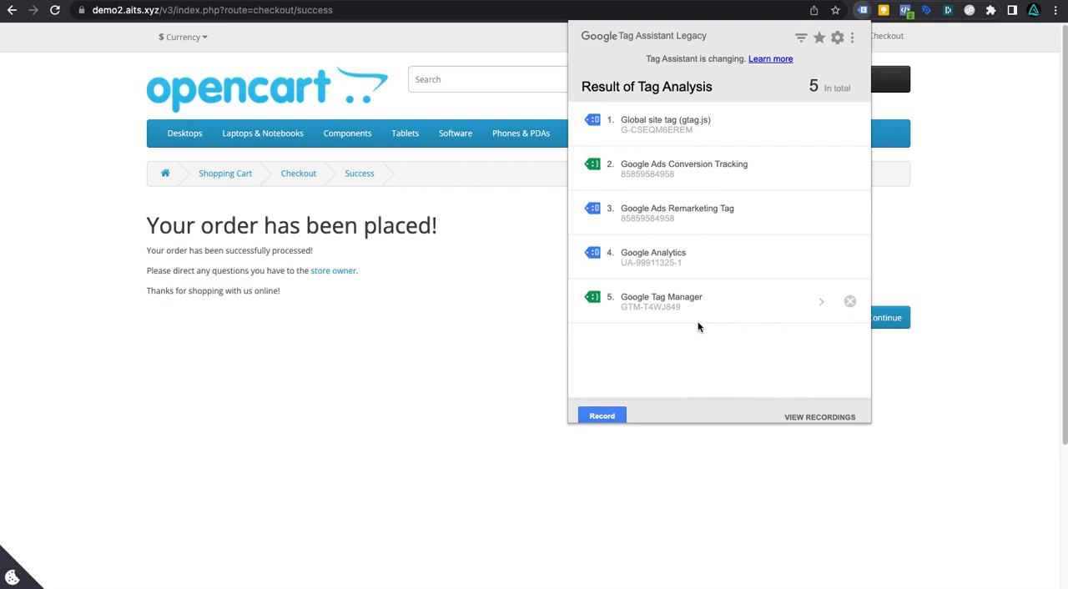
click(680, 178)
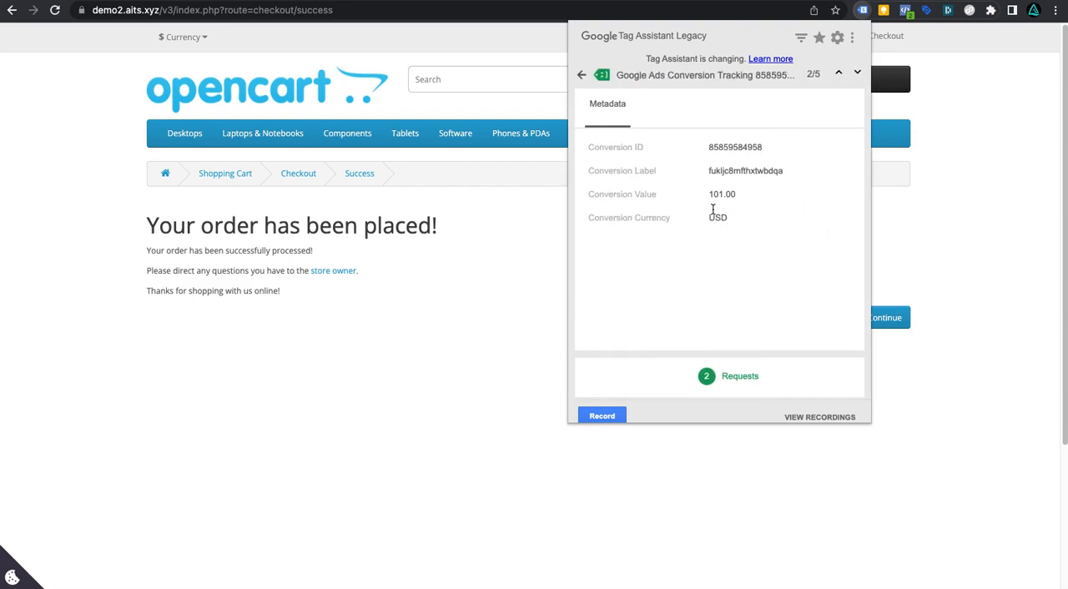
drag(709, 147, 765, 146)
drag(709, 171, 804, 177)
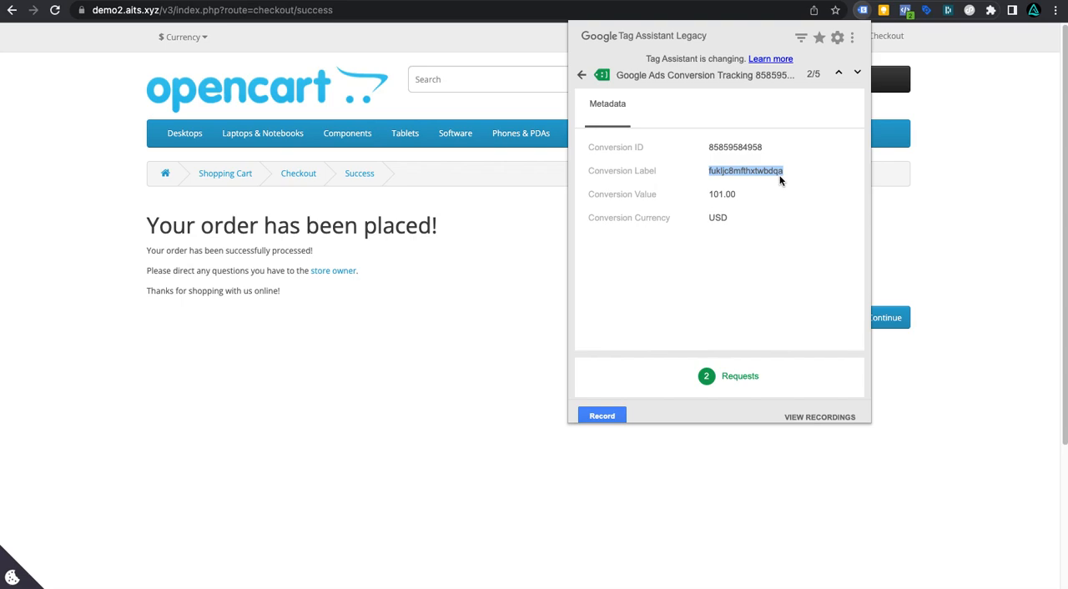
triple_click(724, 195)
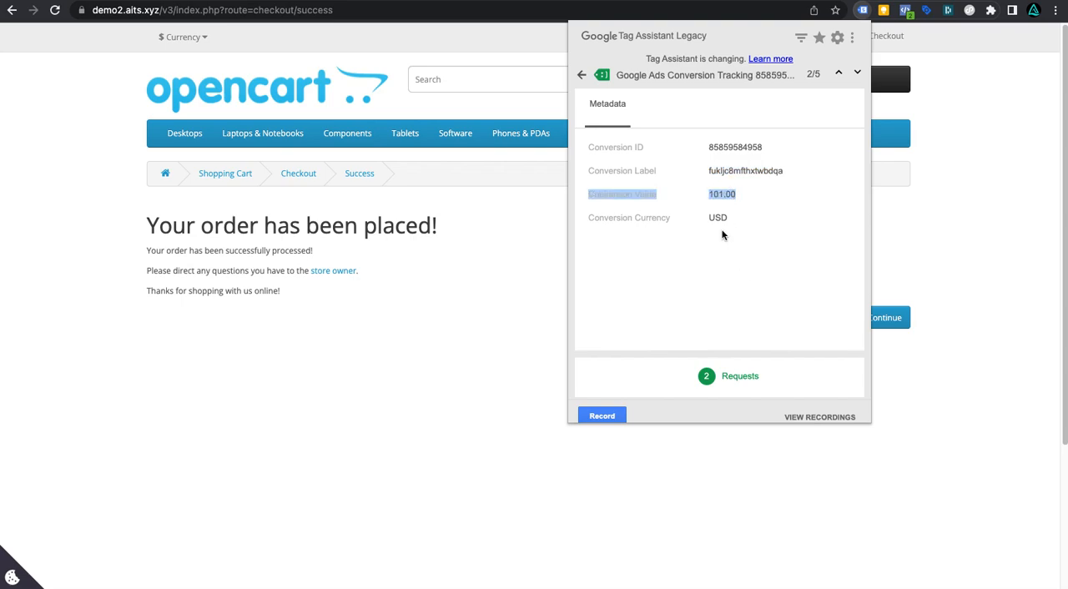
double_click(718, 213)
double_click(718, 197)
double_click(719, 216)
click(582, 75)
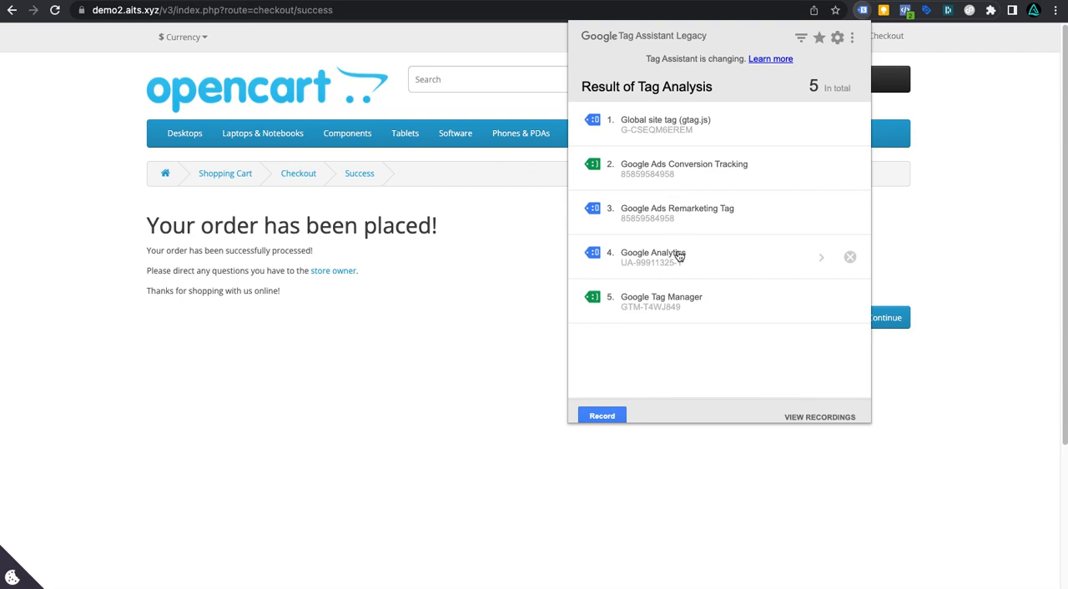
Step: Inspect the Purchase and PageView events with their external_id parameters in Meta Pixel Helper
click(938, 191)
click(907, 12)
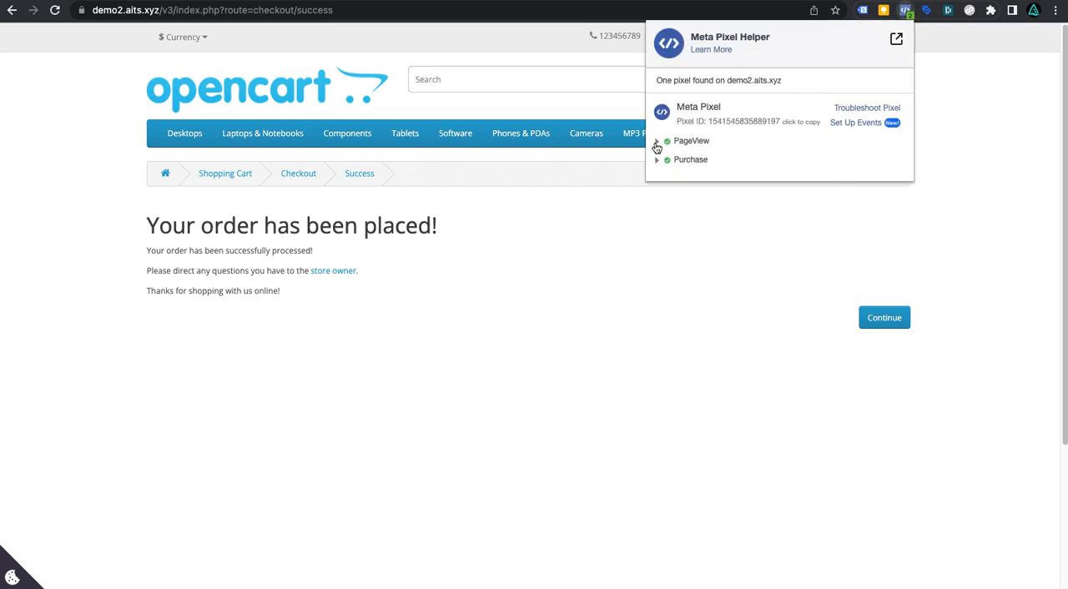
click(658, 160)
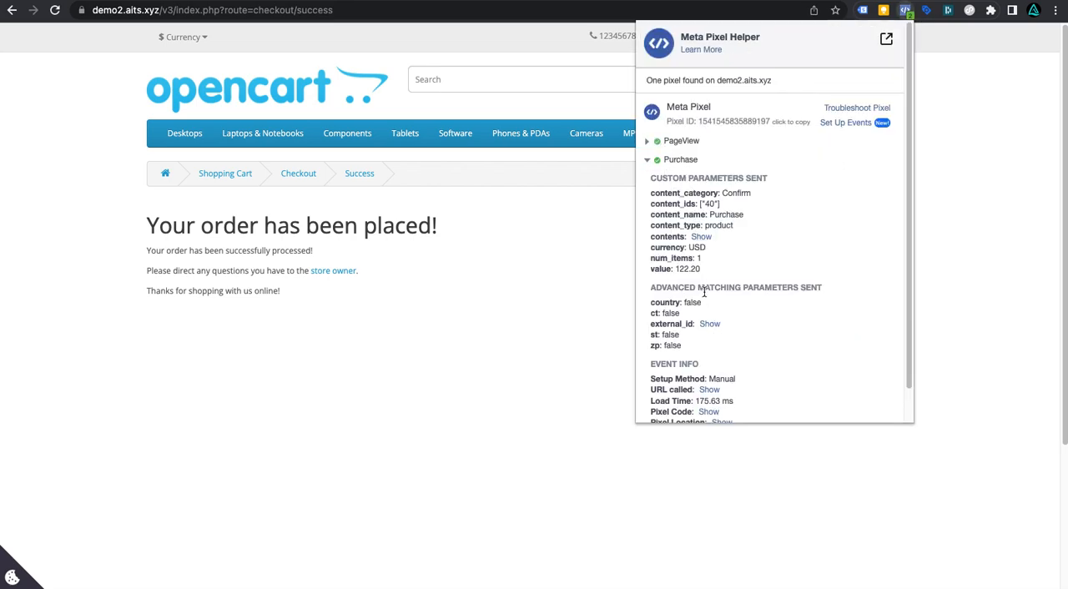
scroll(743, 361, down, 1)
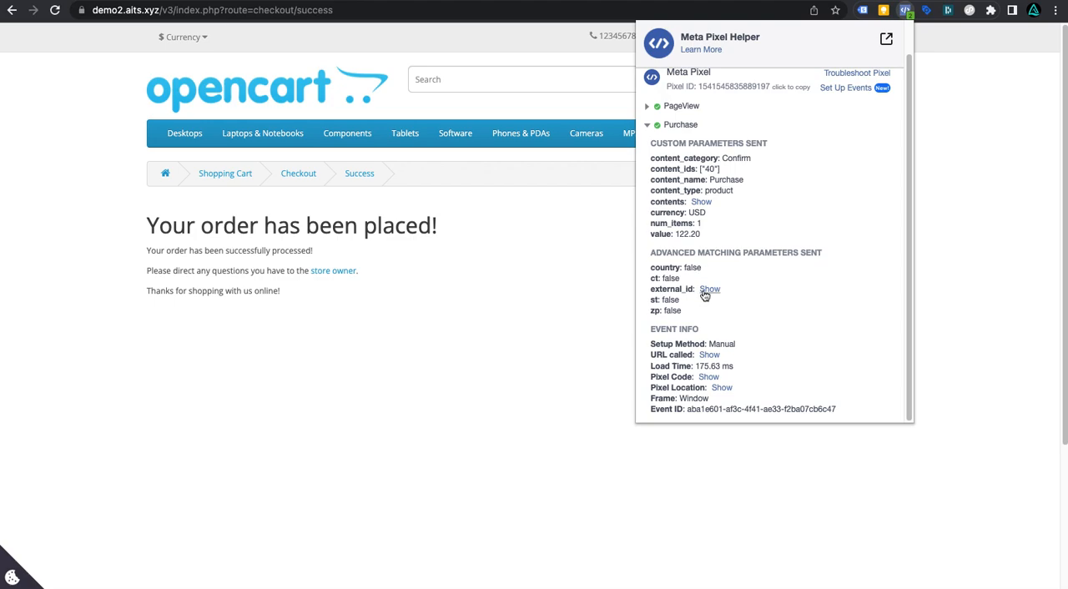
click(708, 289)
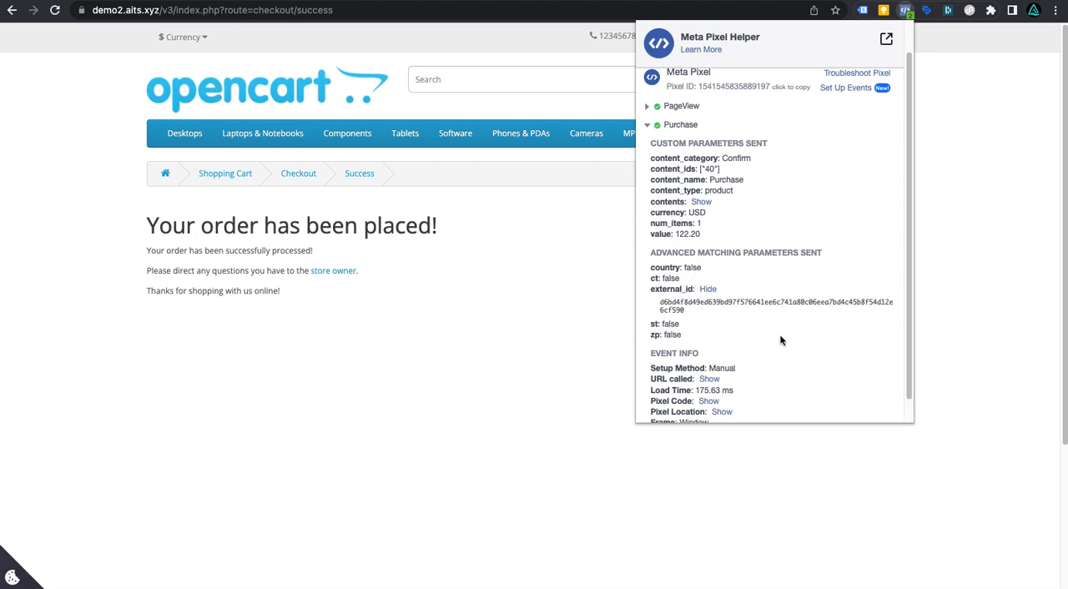
scroll(781, 341, down, 1)
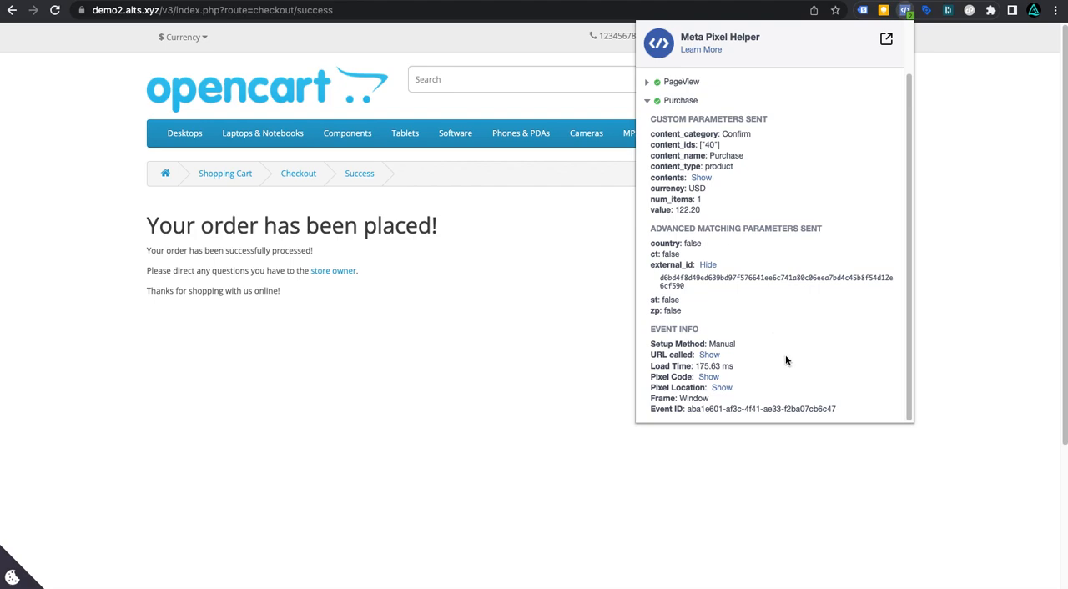
click(648, 84)
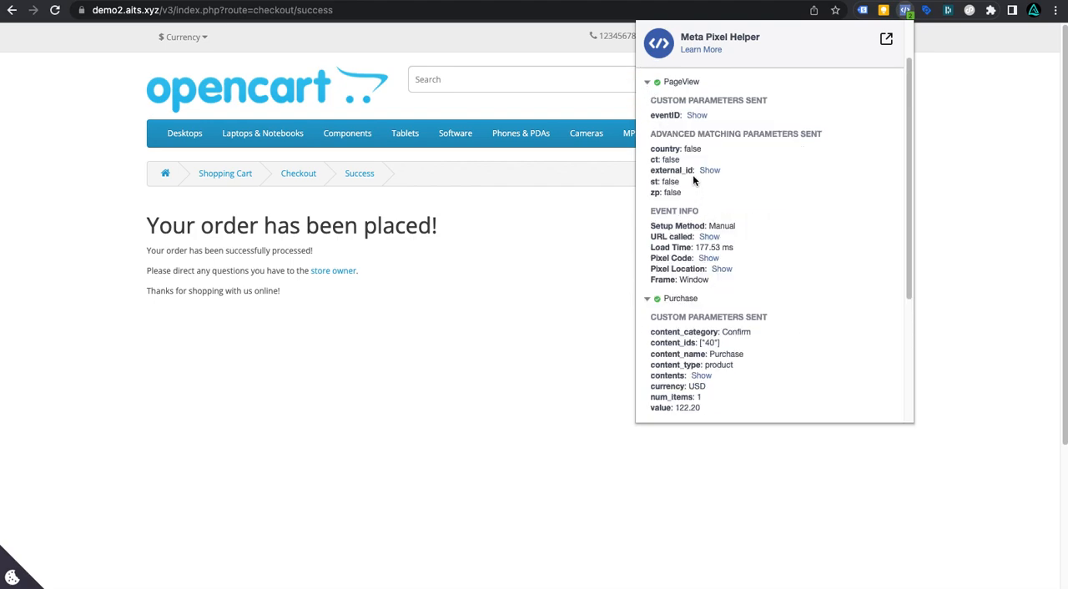
click(709, 171)
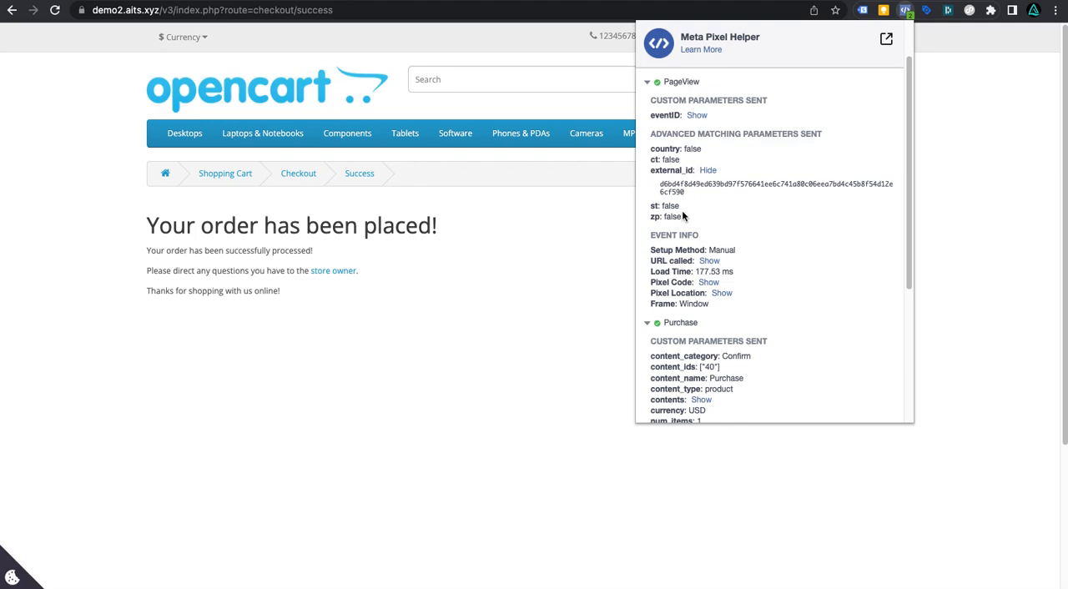
click(567, 224)
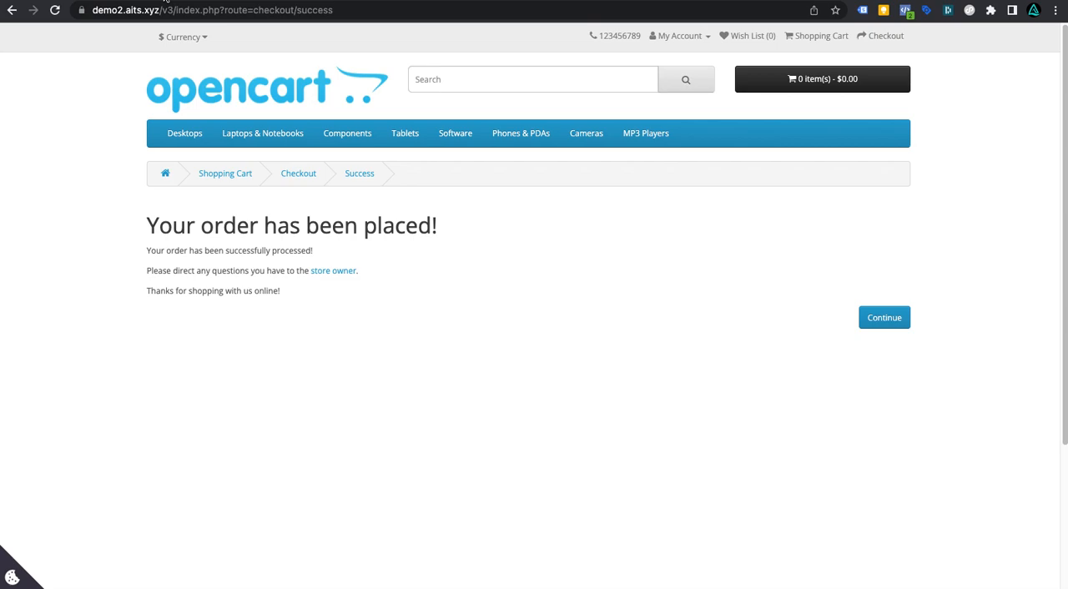
Step: Recheck the Purchase event in Meta Pixel Helper on the order success page
click(165, 1)
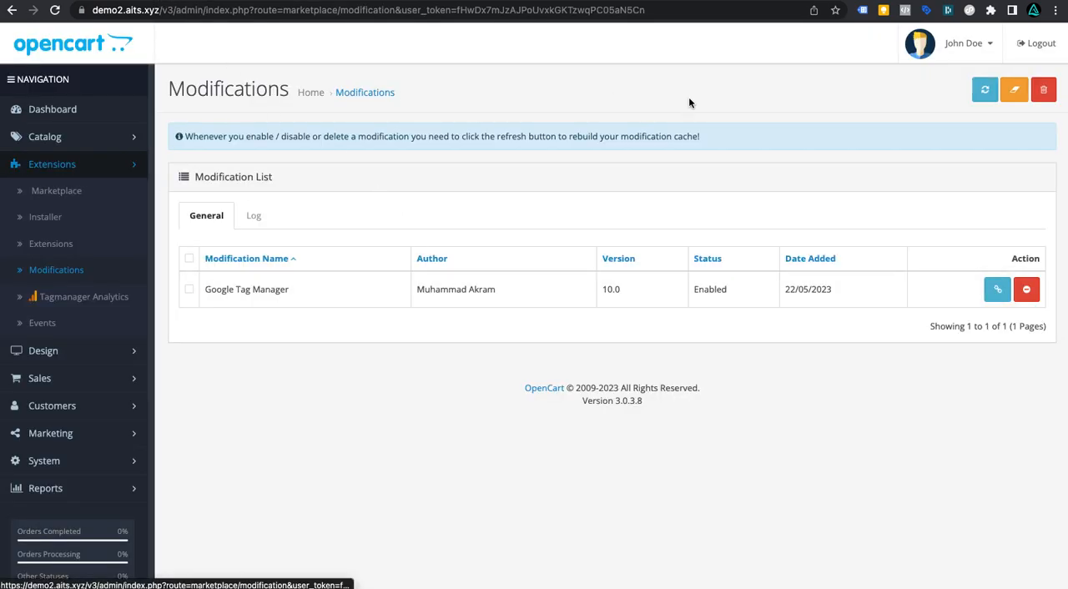
click(492, 1)
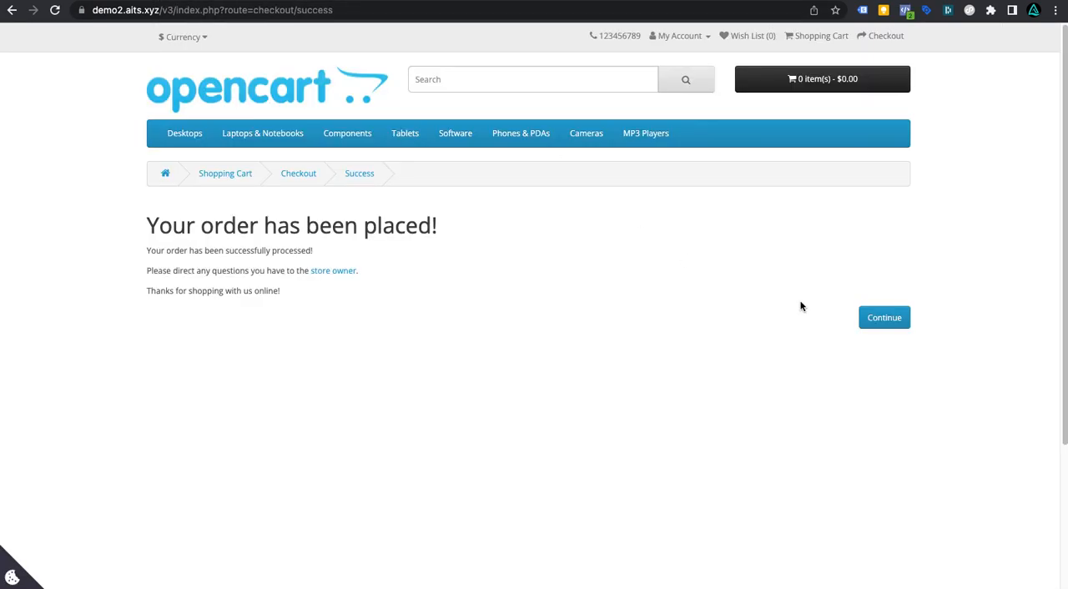
click(905, 10)
click(658, 161)
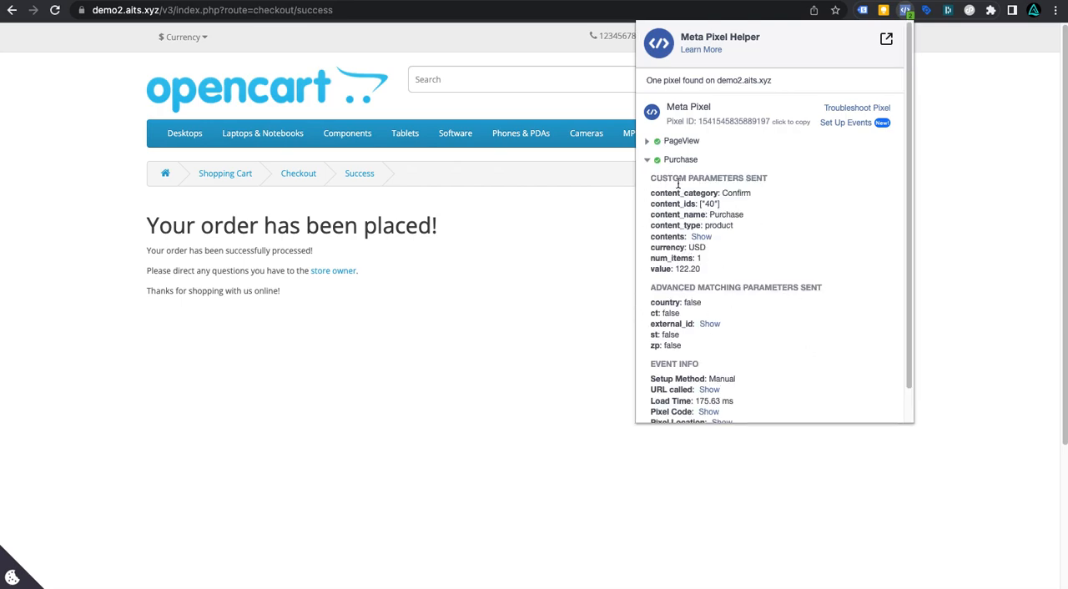
click(575, 221)
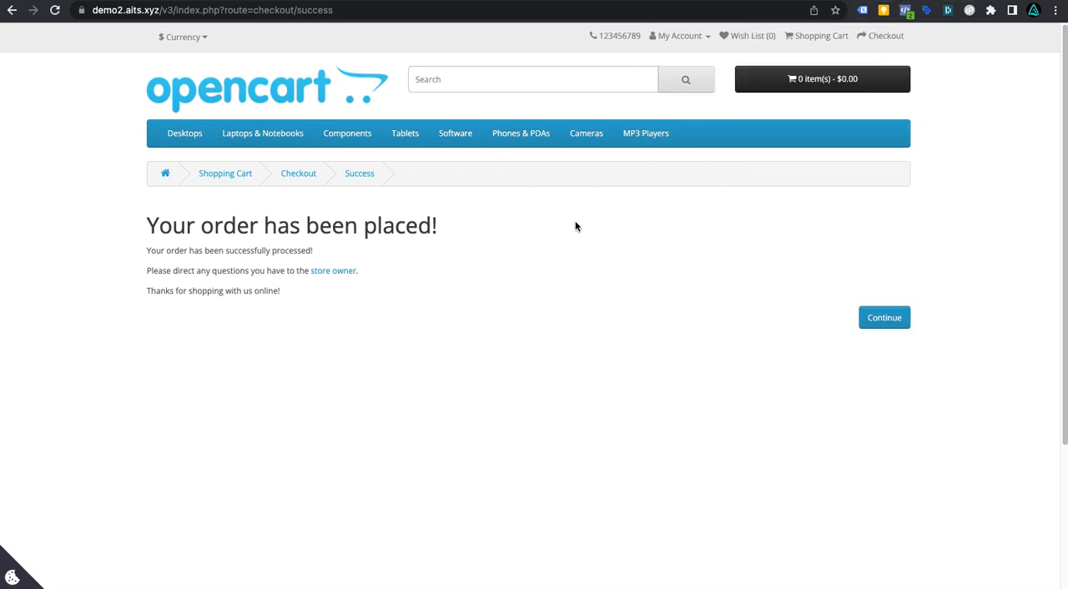
Step: Open the cookie consent panel and accept the selected Essential, Analytics and Marketing cookies
click(861, 11)
click(505, 292)
right_click(84, 177)
click(41, 185)
click(12, 580)
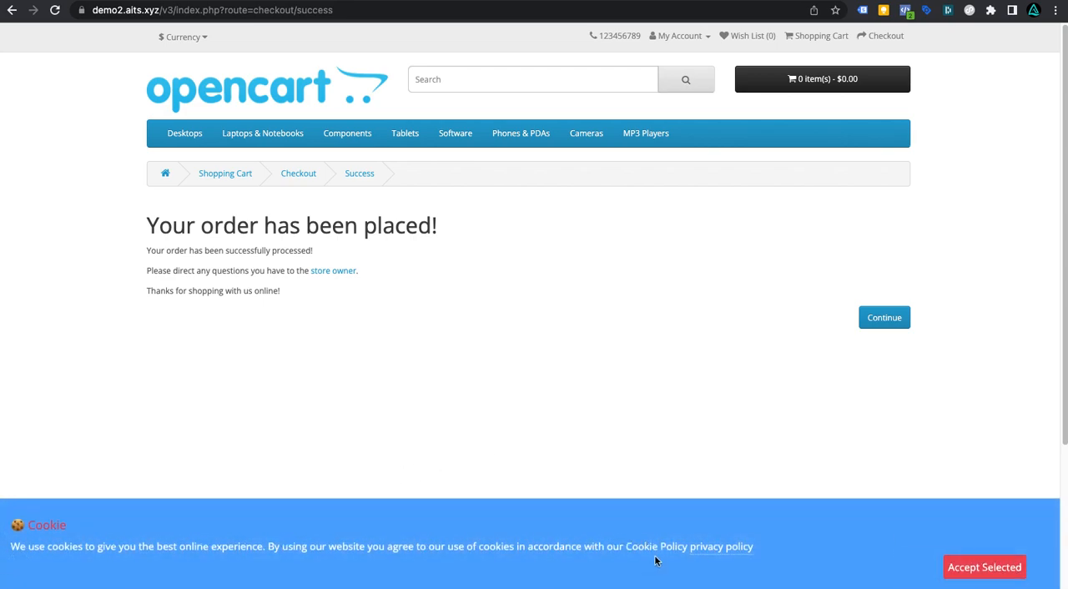
click(985, 568)
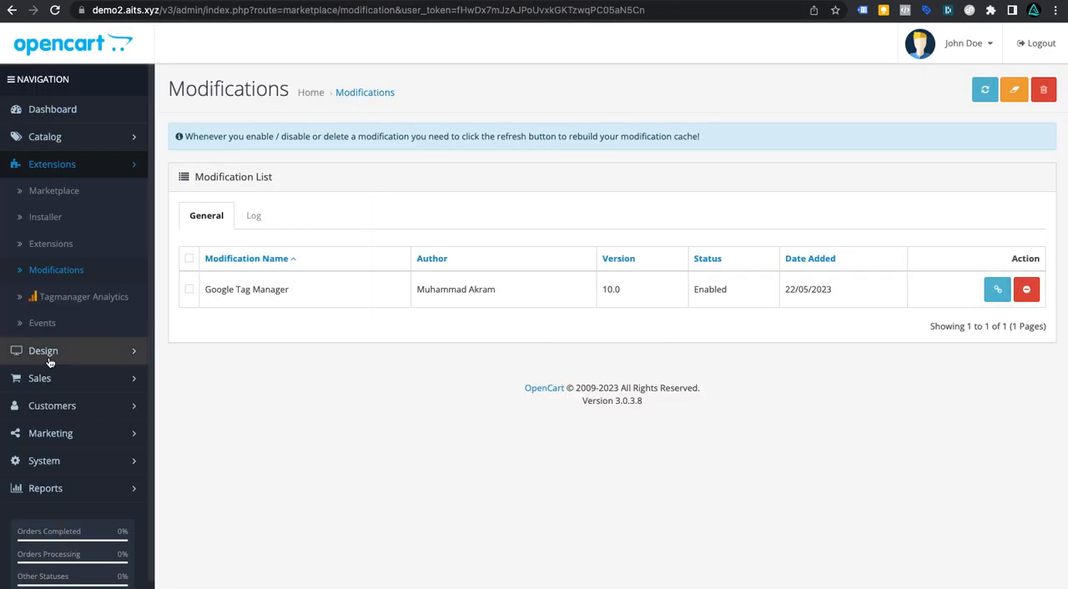
Step: Open the Logs section of the Tag Manager extension in the admin panel
click(126, 298)
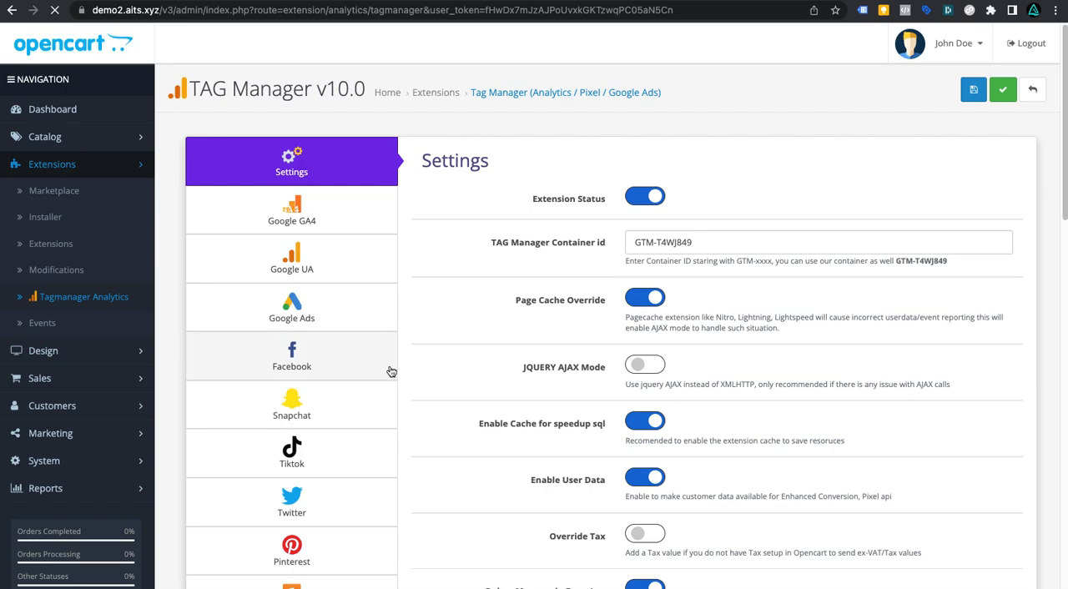
scroll(389, 372, down, 5)
scroll(391, 372, down, 8)
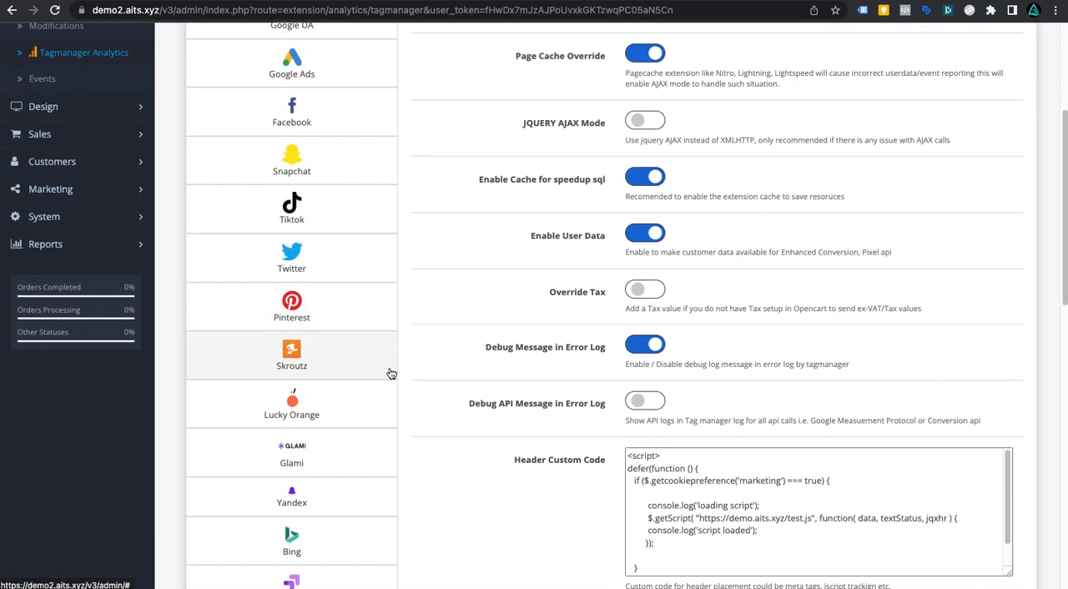
scroll(391, 374, down, 11)
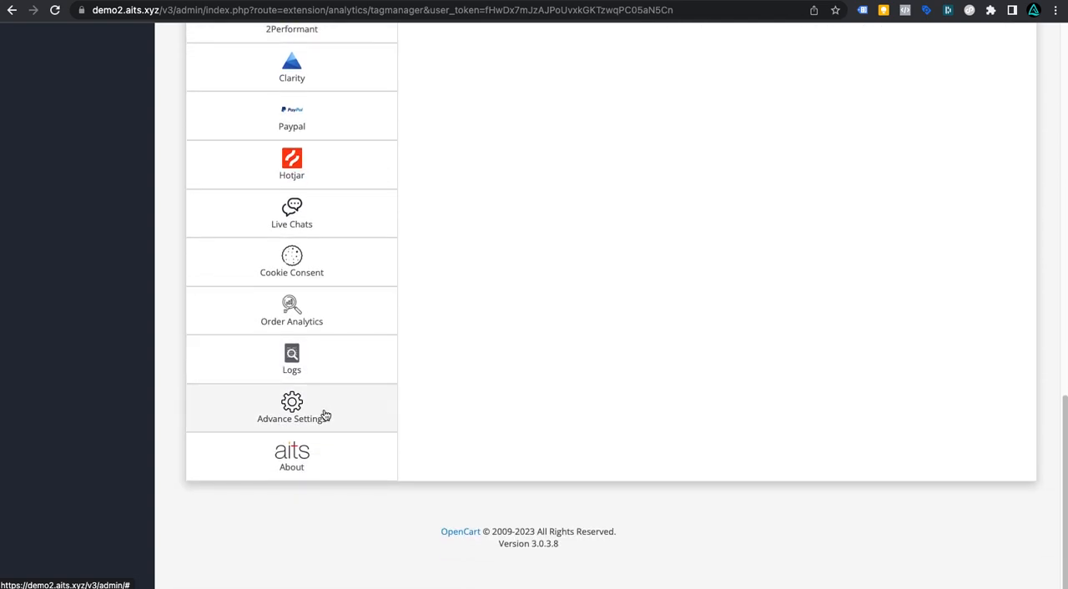
click(296, 360)
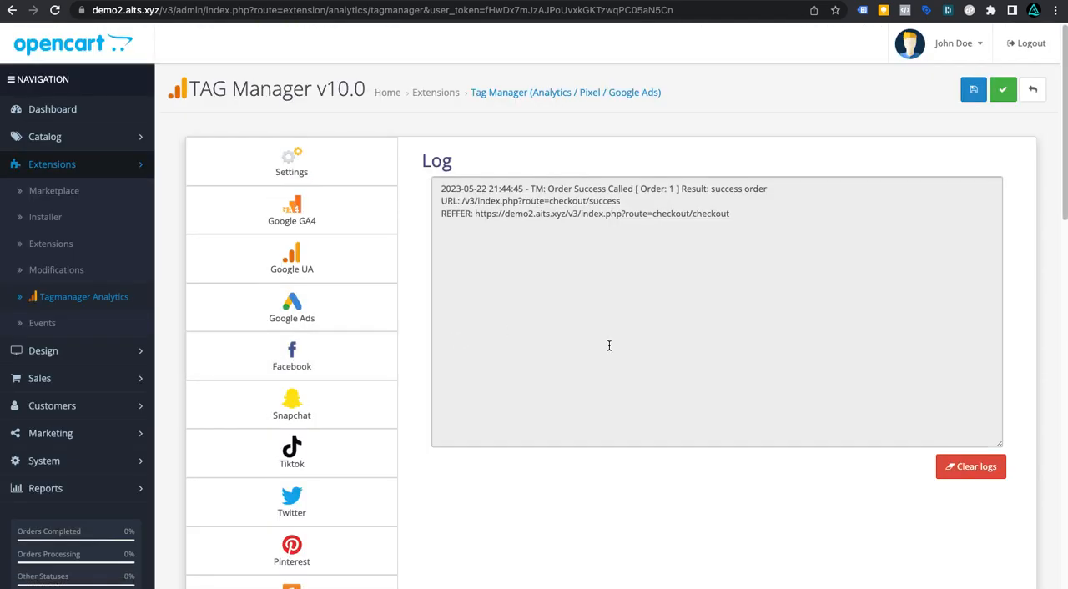
Step: Review the order success log entry, then open the Order Analytics report and examine order 1's status
drag(767, 222, 443, 188)
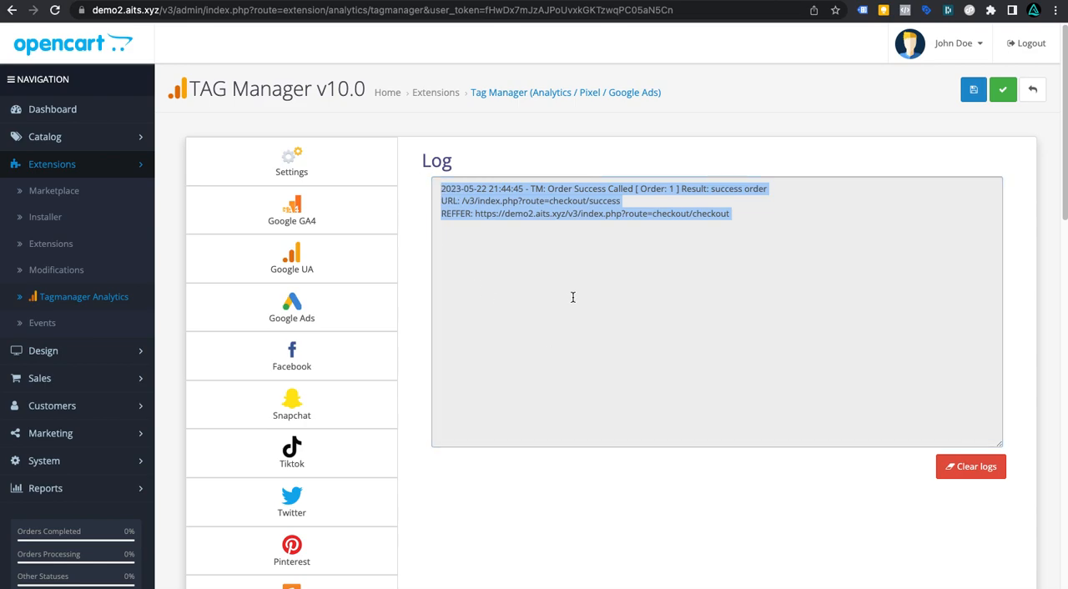
scroll(562, 337, down, 10)
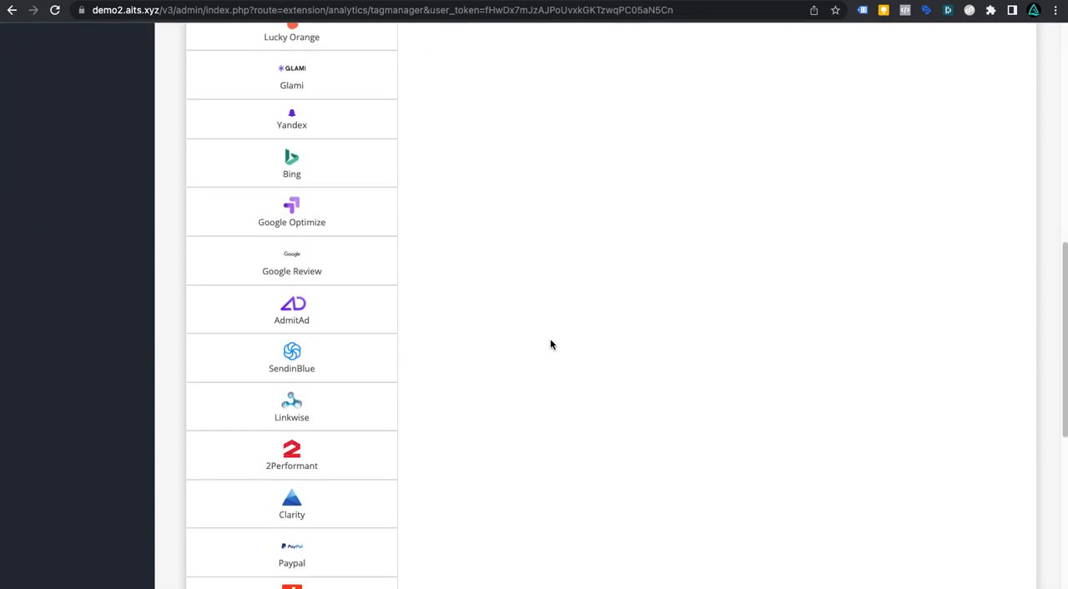
scroll(549, 348, down, 3)
click(334, 387)
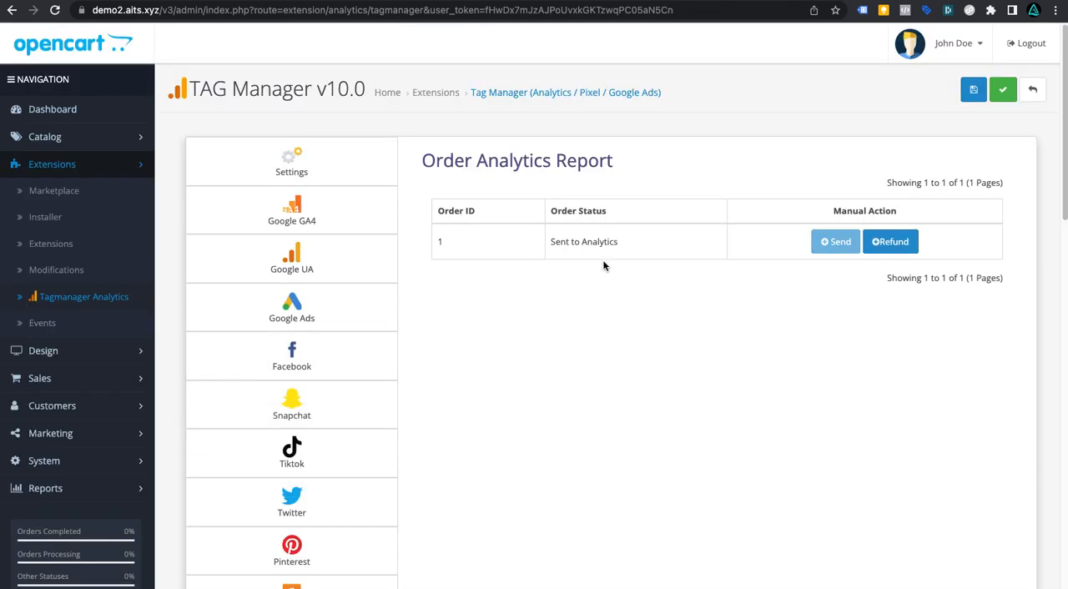
drag(551, 243, 755, 247)
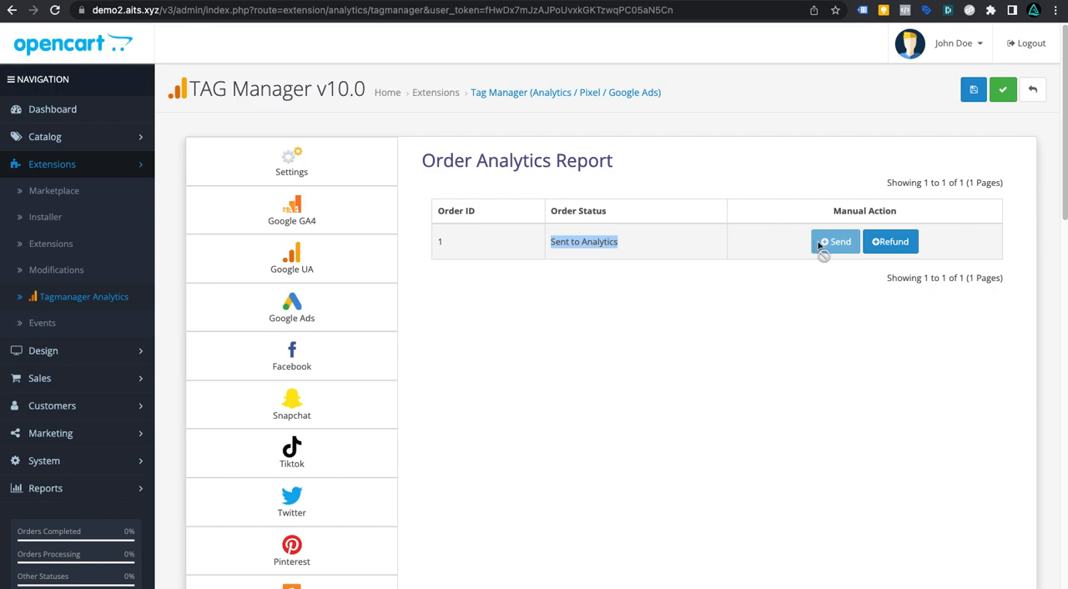
click(625, 243)
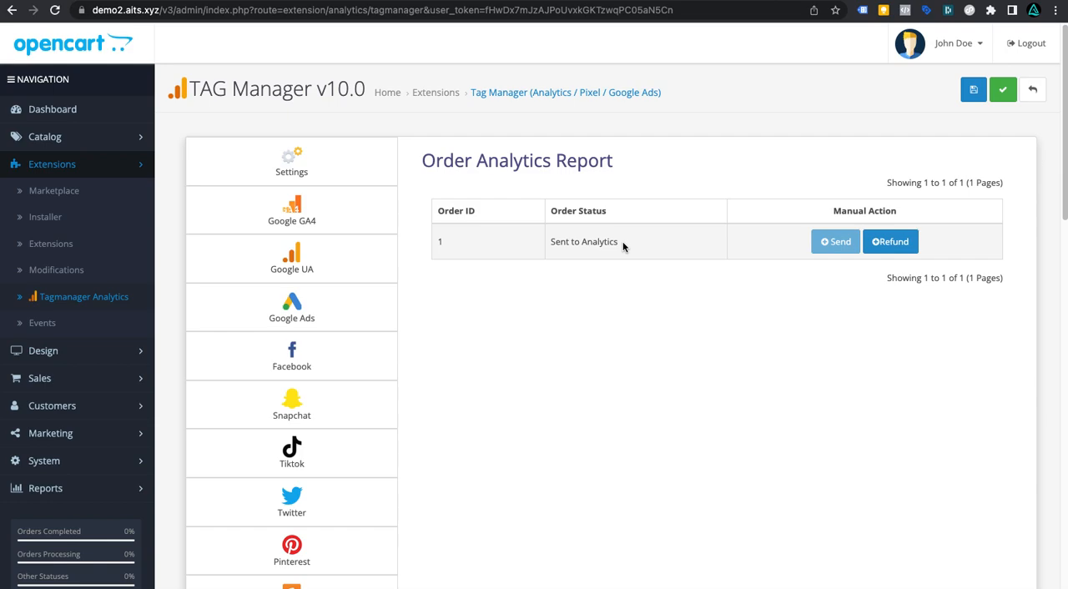
Step: Manually send order 1 to analytics from the Order Analytics report
click(838, 248)
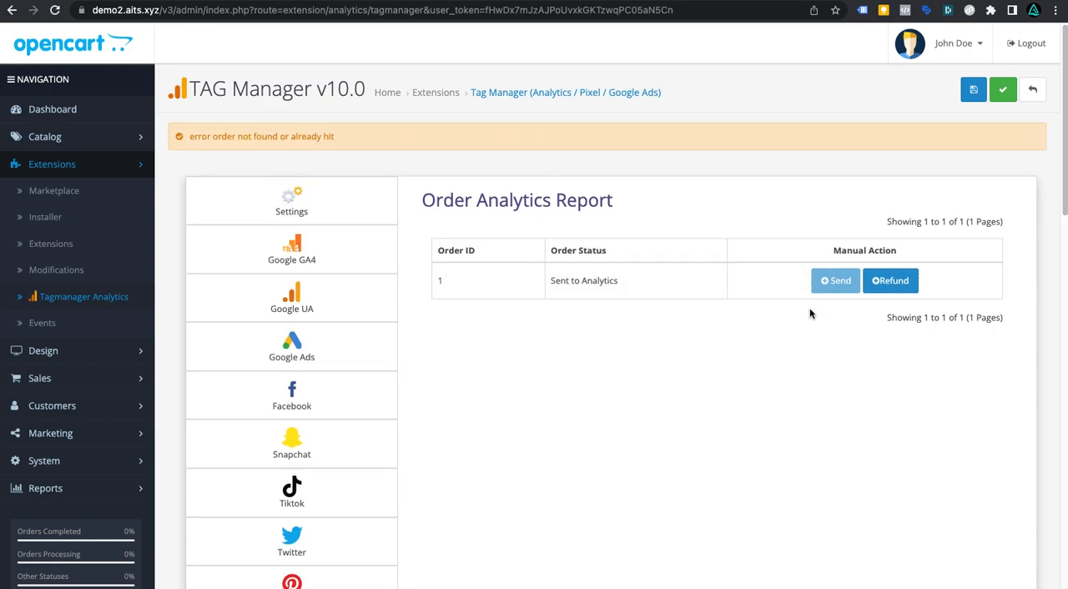
scroll(822, 314, down, 1)
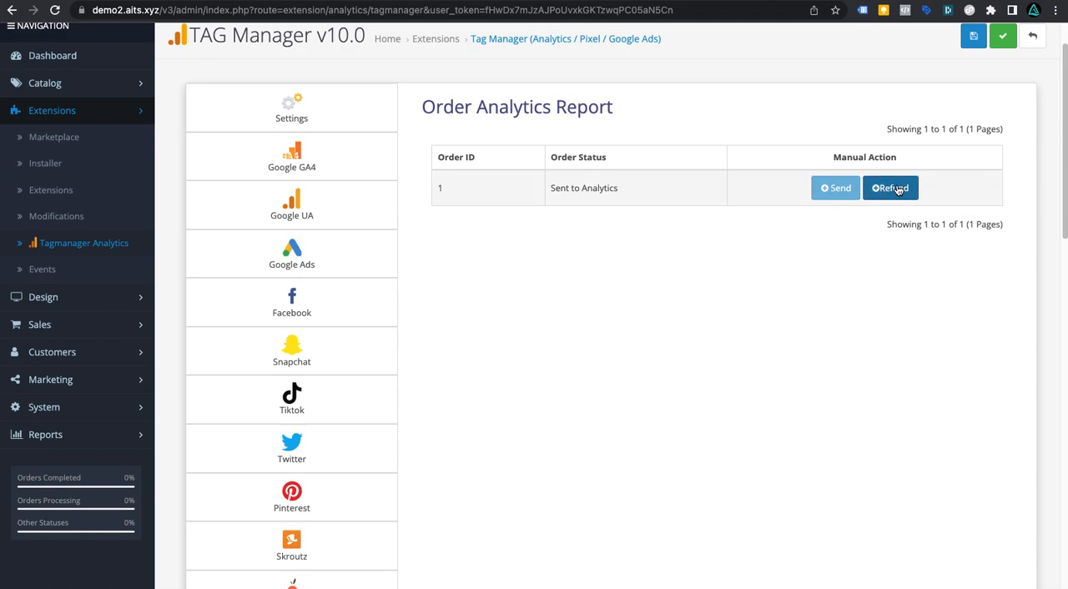
scroll(877, 245, up, 1)
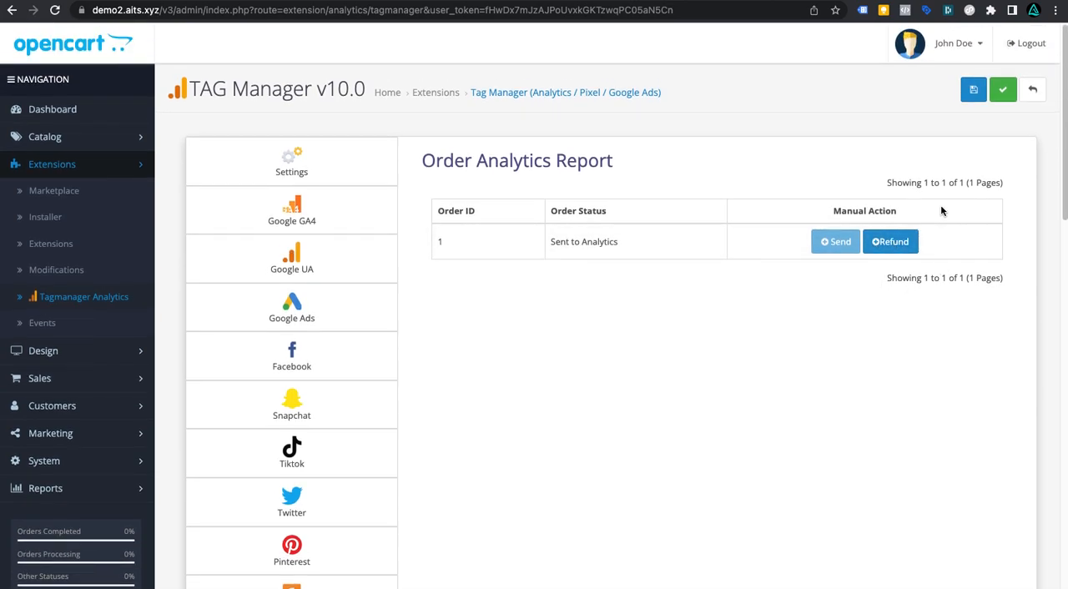
Step: Open order 1 in Sales Orders and add an order history entry with the status Refunded
click(60, 384)
click(45, 416)
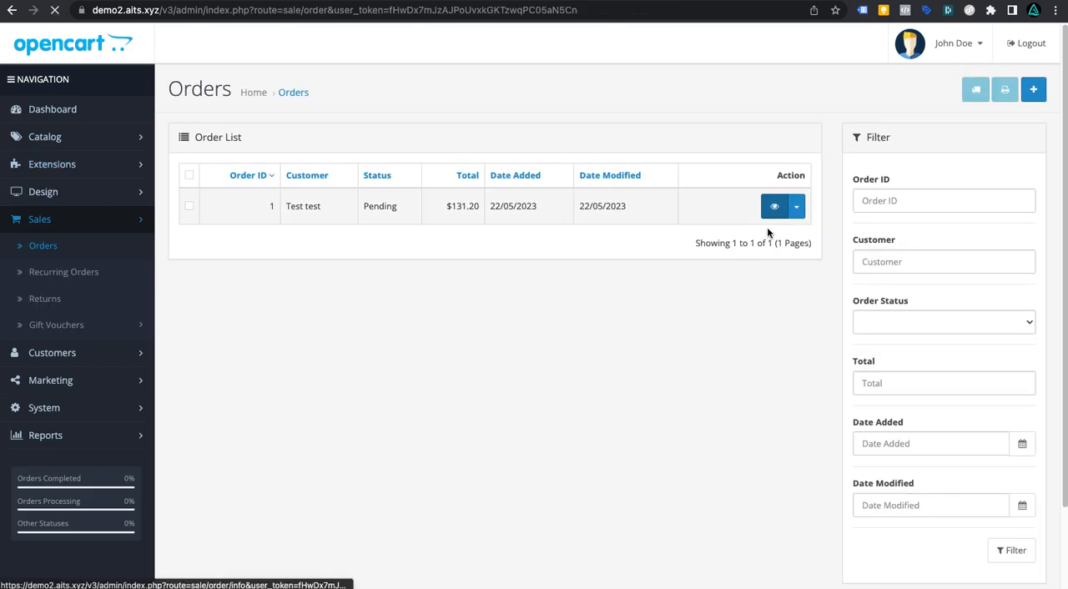
click(773, 208)
scroll(676, 296, down, 6)
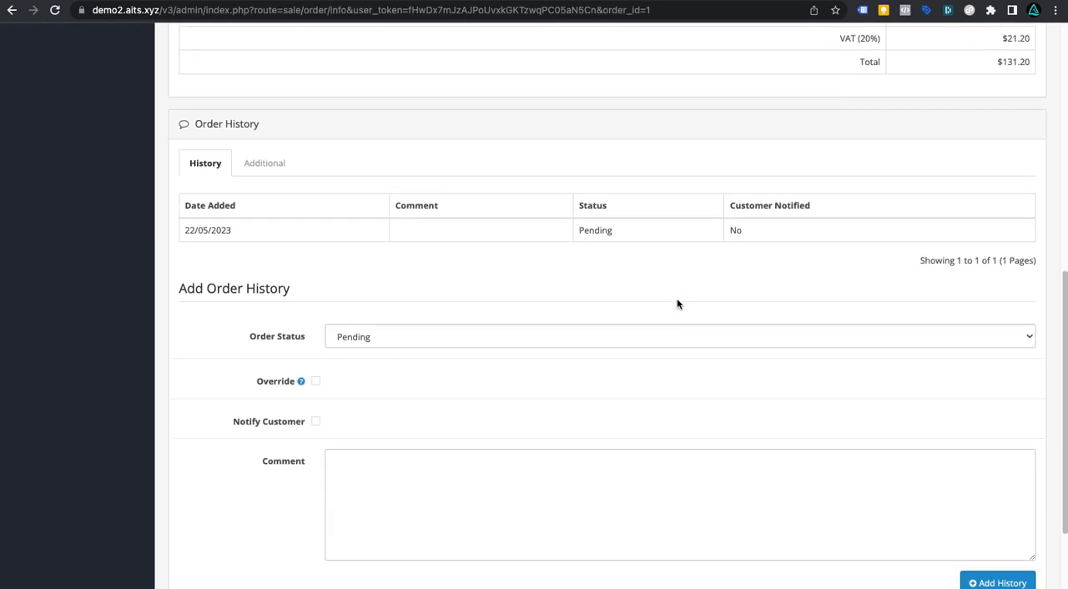
scroll(677, 304, down, 2)
click(506, 267)
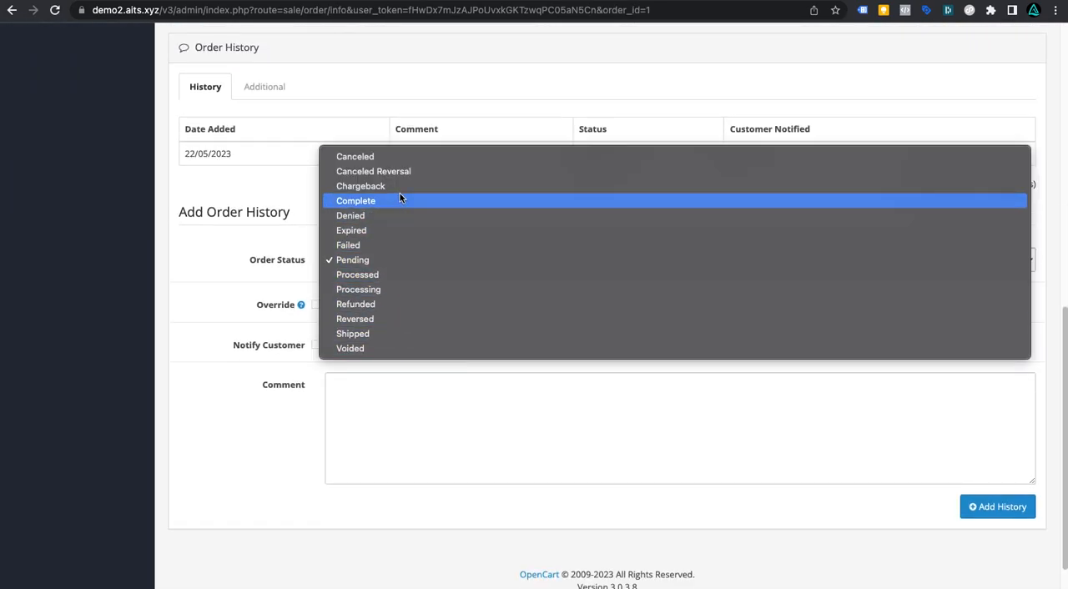
click(388, 304)
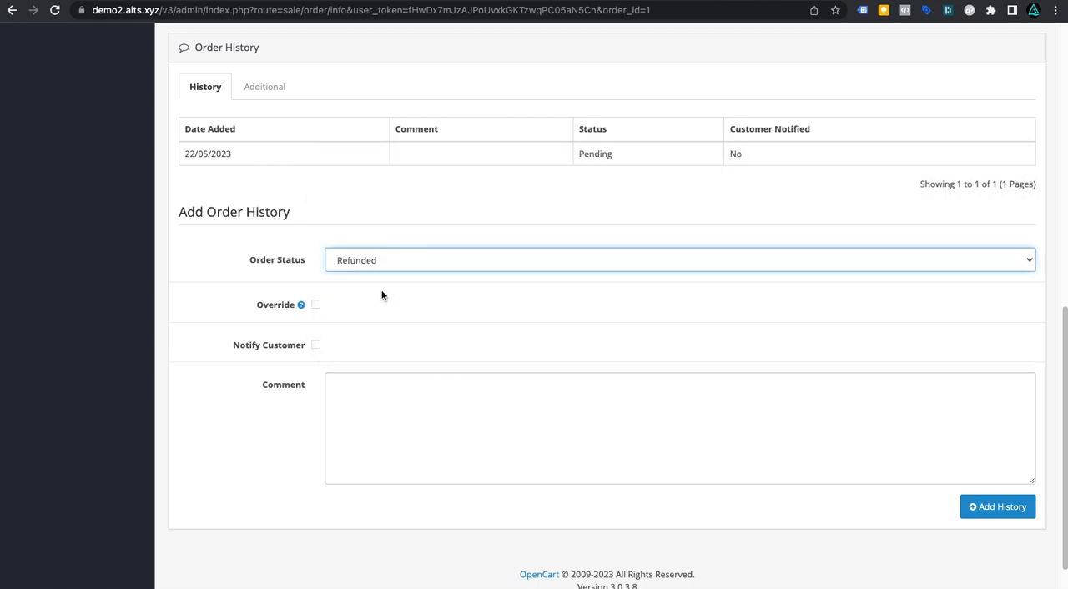
click(997, 507)
Step: Return to the Tag Manager extension's Order Analytics report and check order 1's refund status
scroll(636, 345, up, 6)
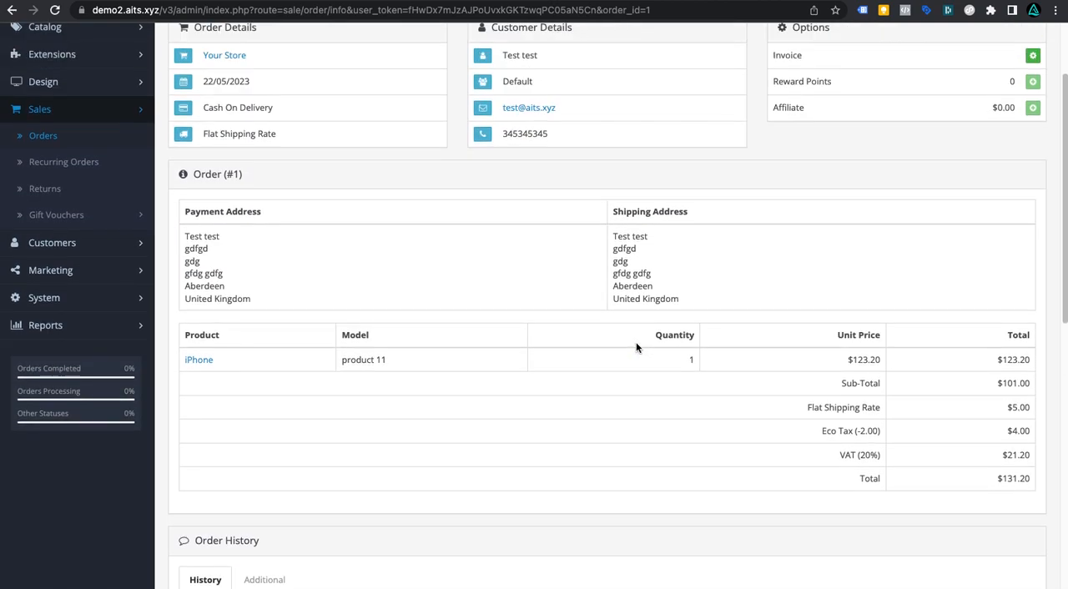
scroll(637, 345, up, 2)
click(51, 163)
click(72, 297)
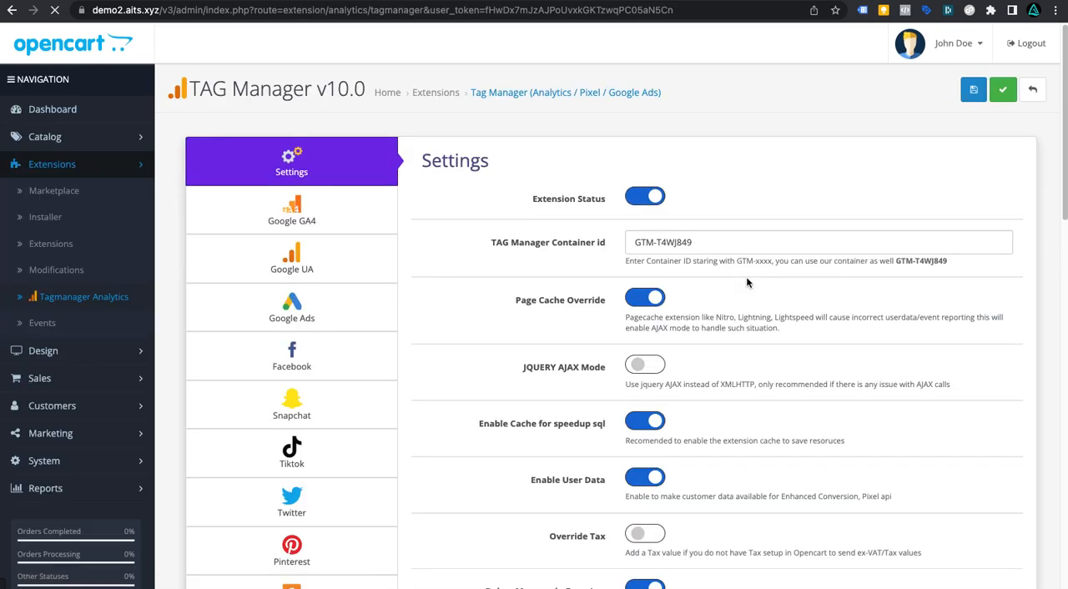
scroll(270, 375, down, 15)
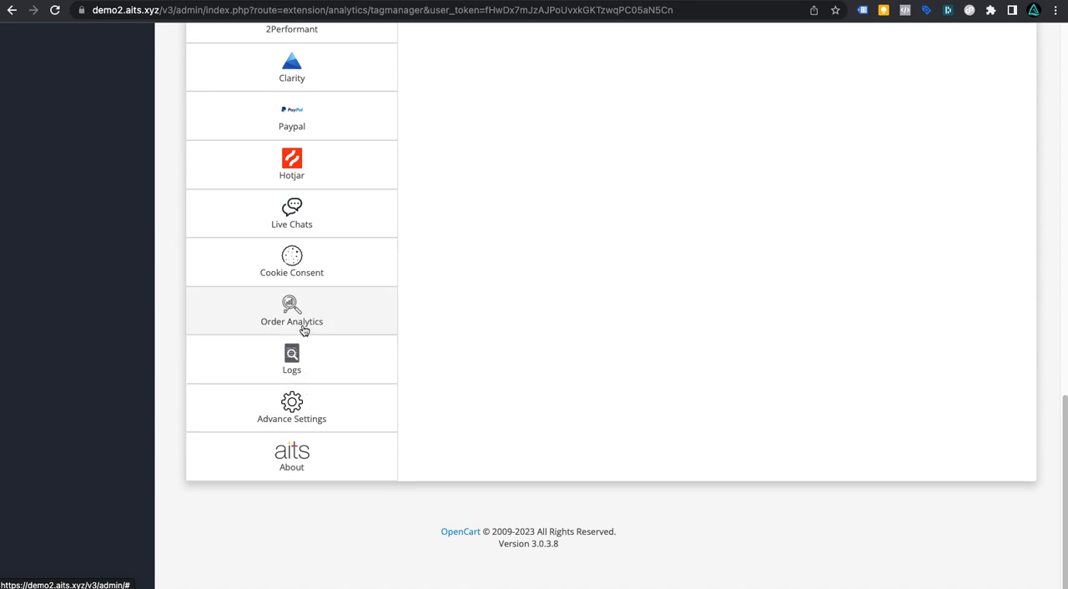
click(305, 331)
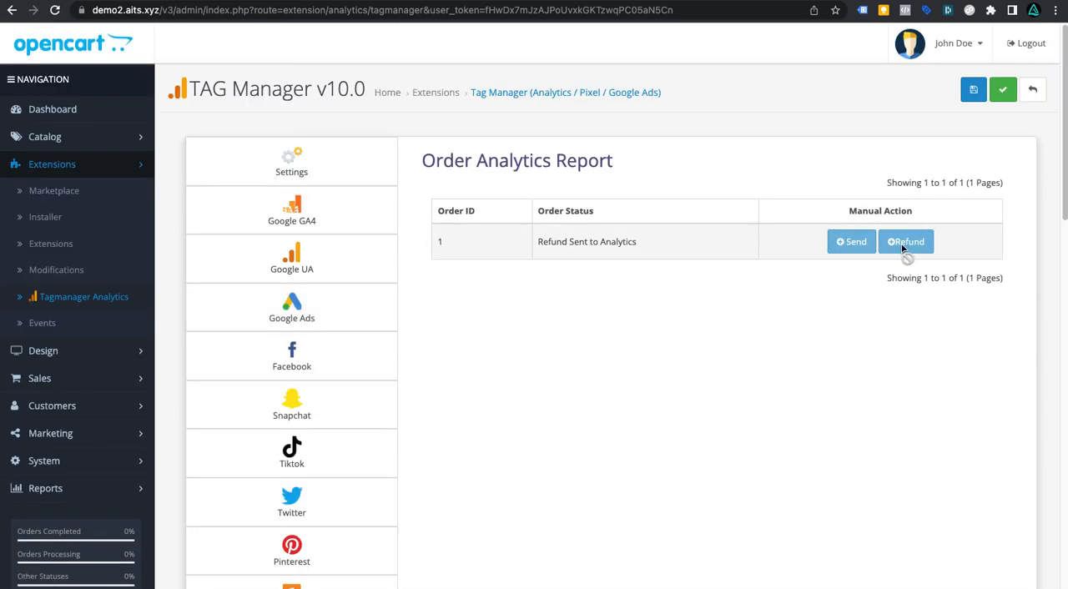
drag(536, 242, 639, 242)
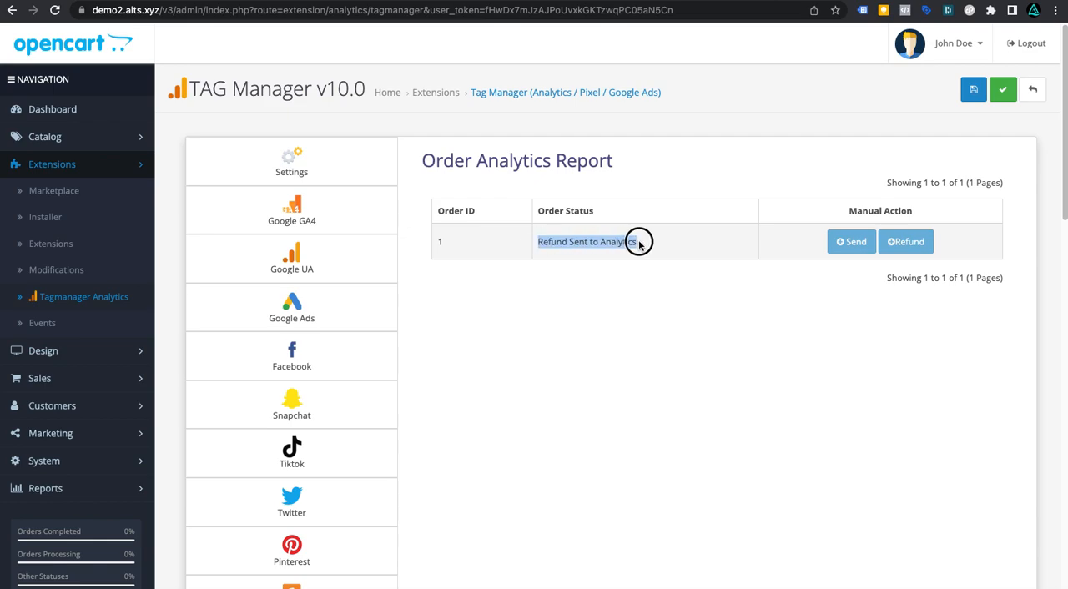
click(700, 278)
scroll(700, 331, down, 6)
scroll(700, 334, down, 6)
scroll(705, 331, up, 12)
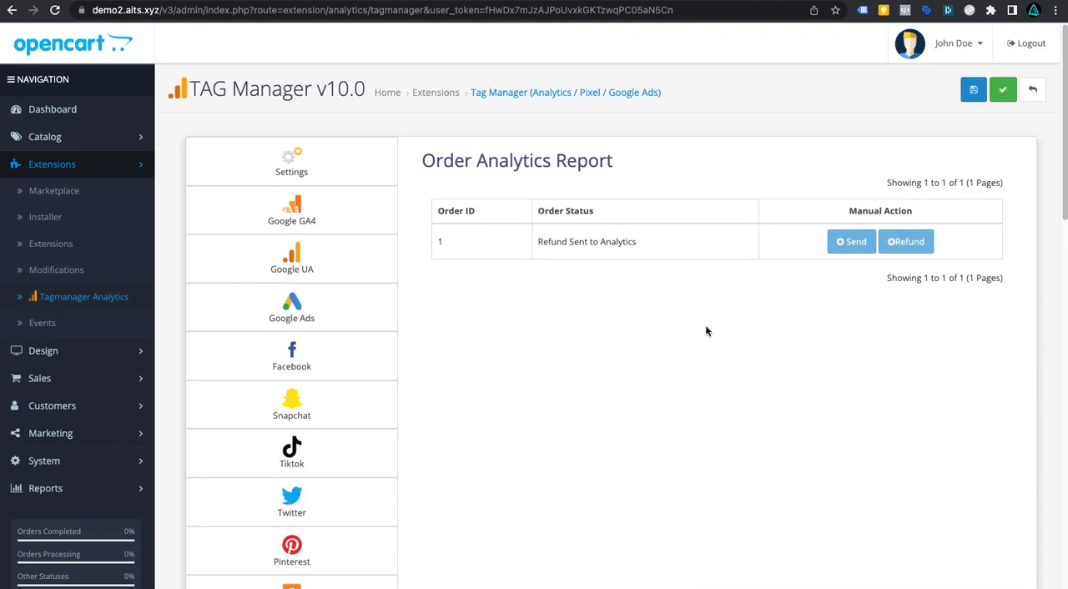
Step: Open the extension's Settings section and scroll through its options
click(336, 180)
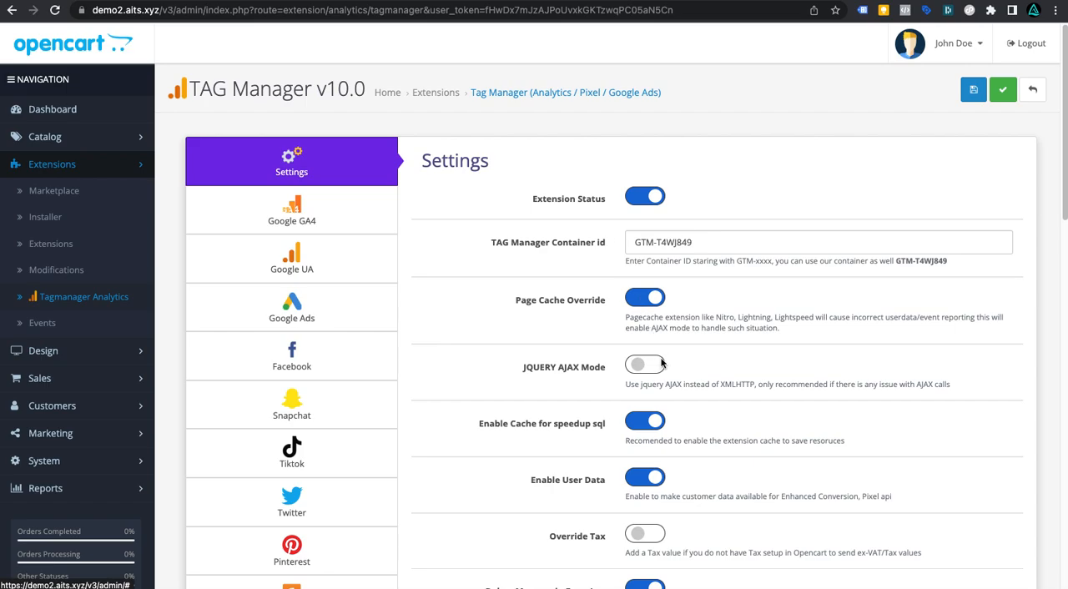
scroll(664, 358, down, 7)
scroll(667, 375, up, 3)
scroll(673, 382, up, 4)
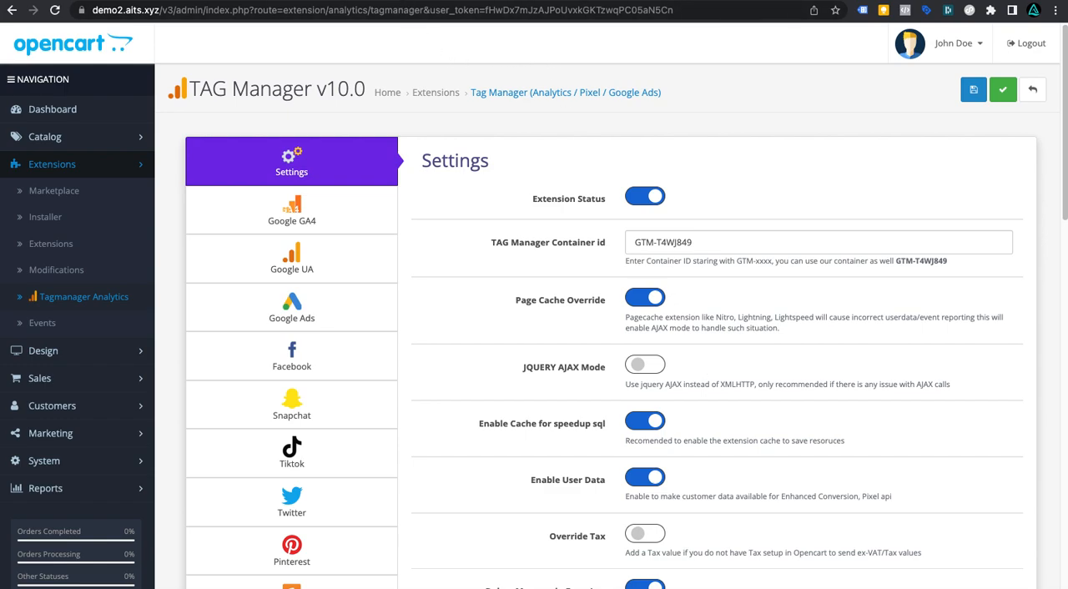
Step: Open a new browser tab and go to the support.aits.xyz support center
key(super+t)
text(suppo)
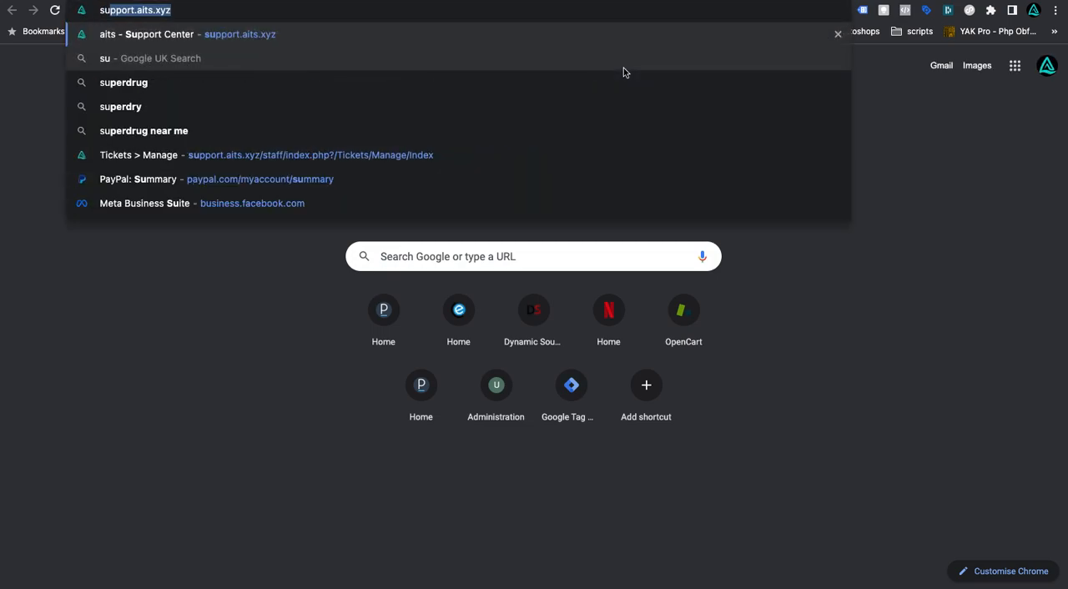
text(rt.ai)
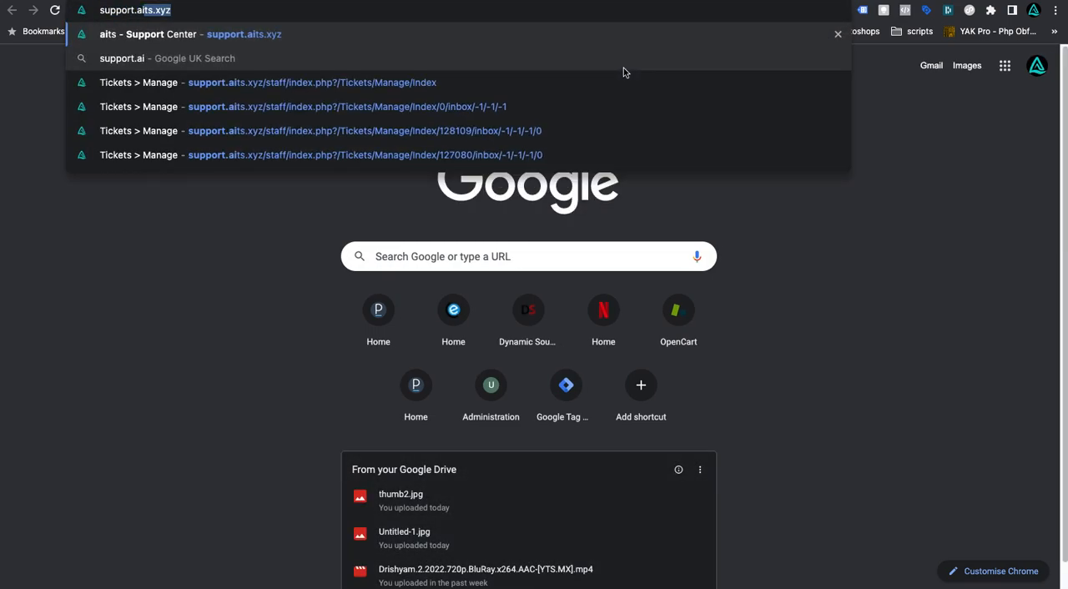
key(Delete)
key(BackSpace)
text(it)
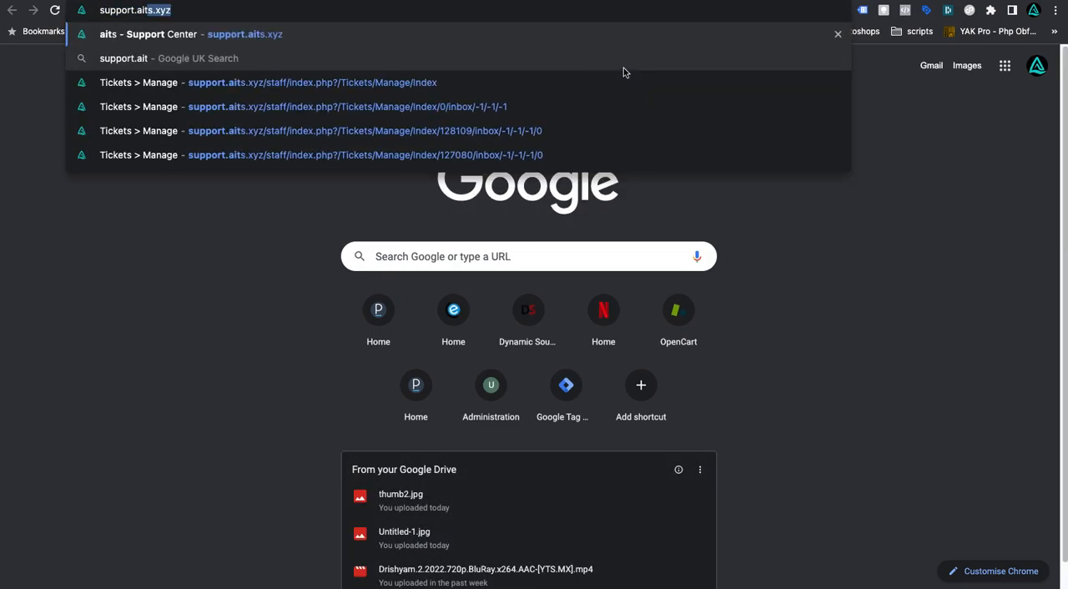
key(Return)
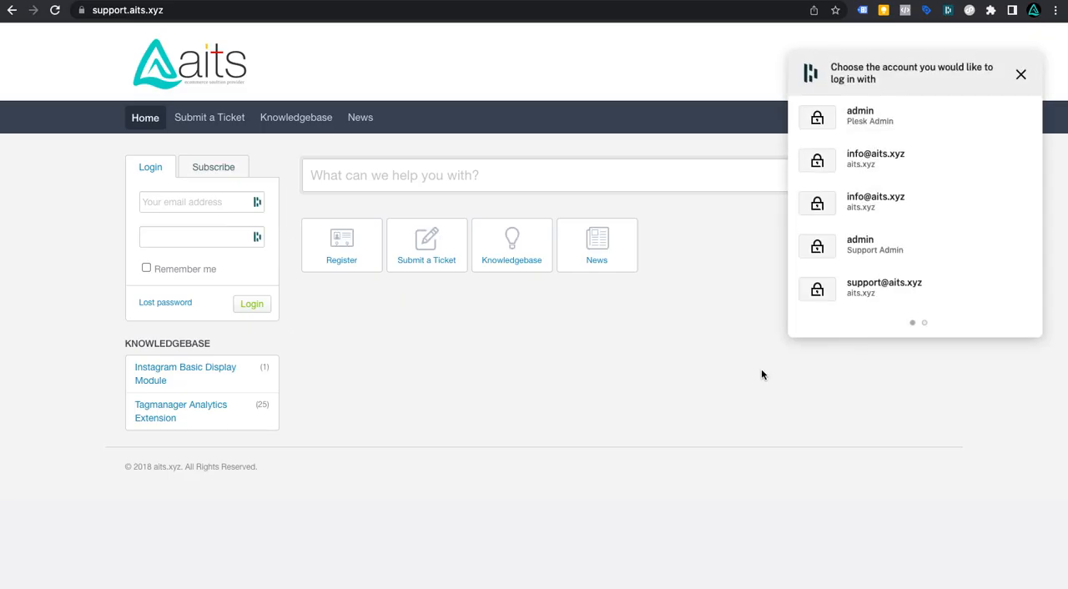
Step: Browse the support center's Knowledgebase articles for the Tagmanager Analytics Extension
click(514, 255)
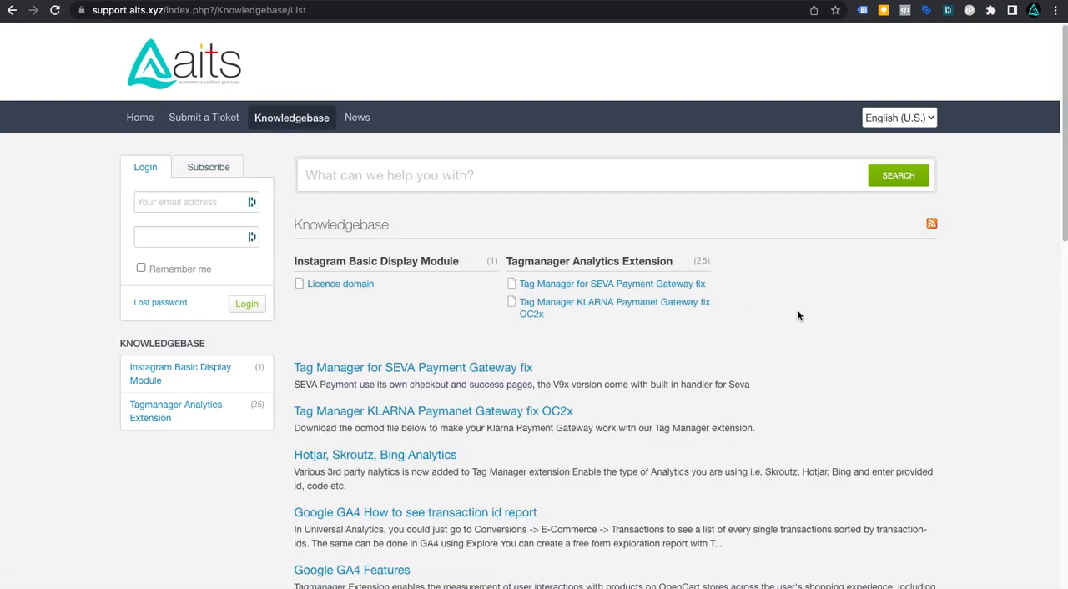
click(597, 180)
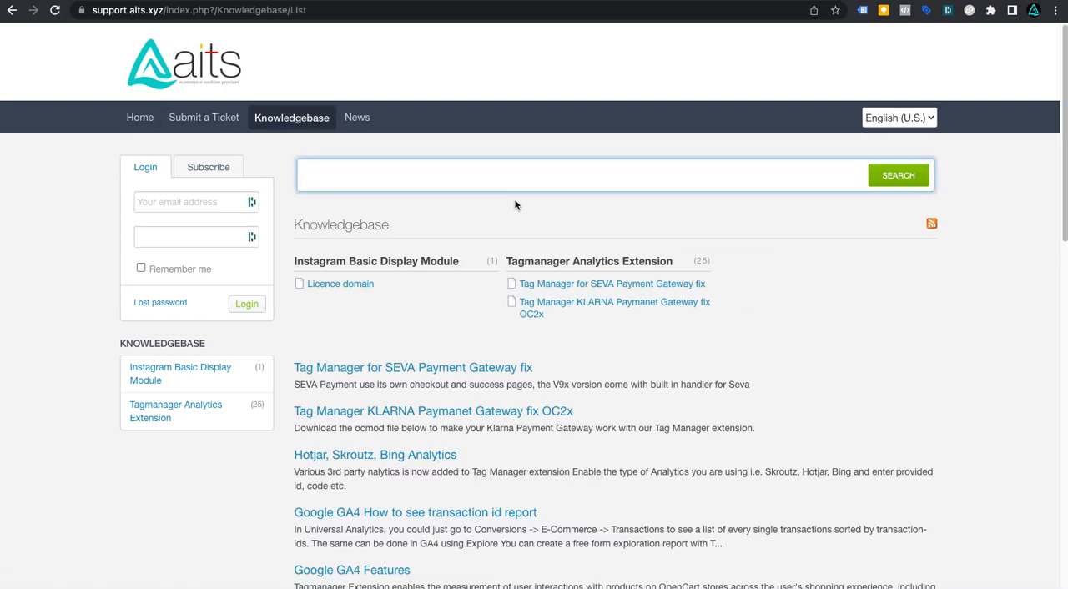
scroll(727, 338, down, 7)
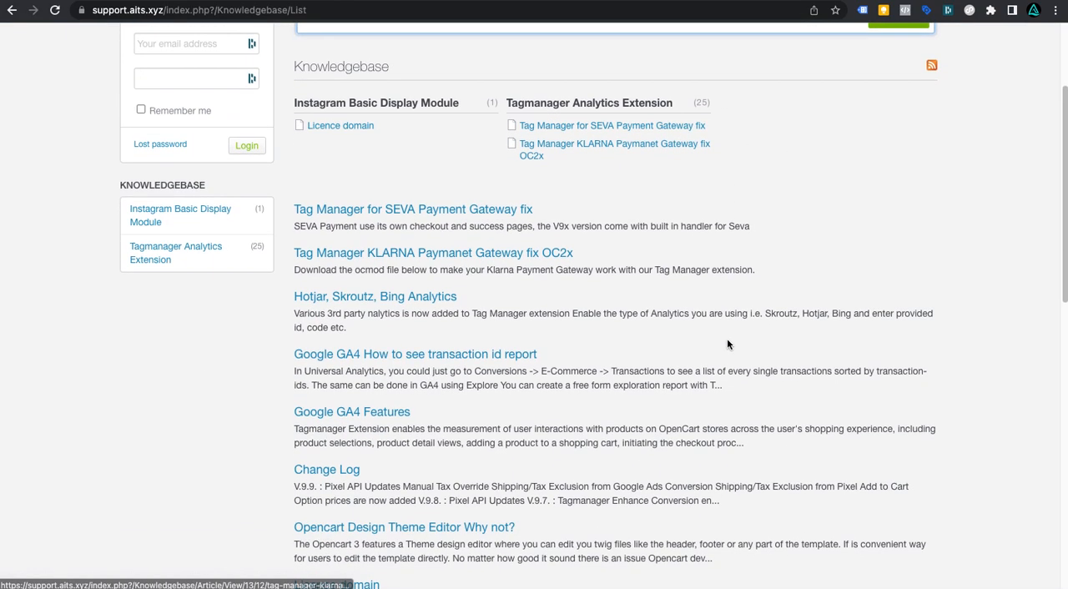
scroll(727, 338, up, 7)
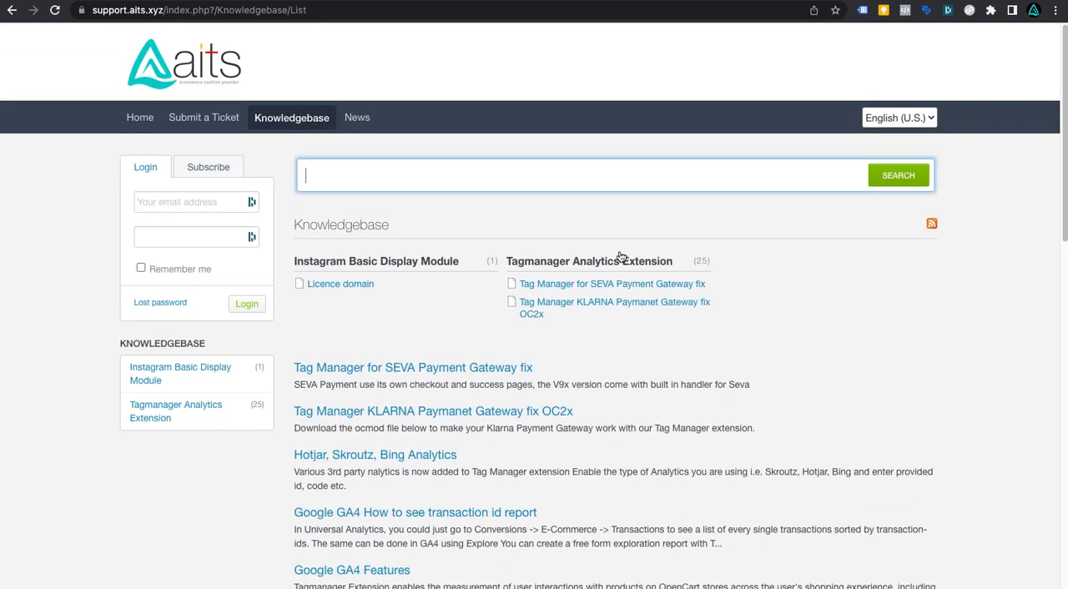
Step: Open the Submit a Ticket form, choose the extension's department, and review the ticket detail fields
click(224, 118)
click(354, 318)
click(351, 389)
click(460, 316)
scroll(645, 382, down, 2)
click(505, 292)
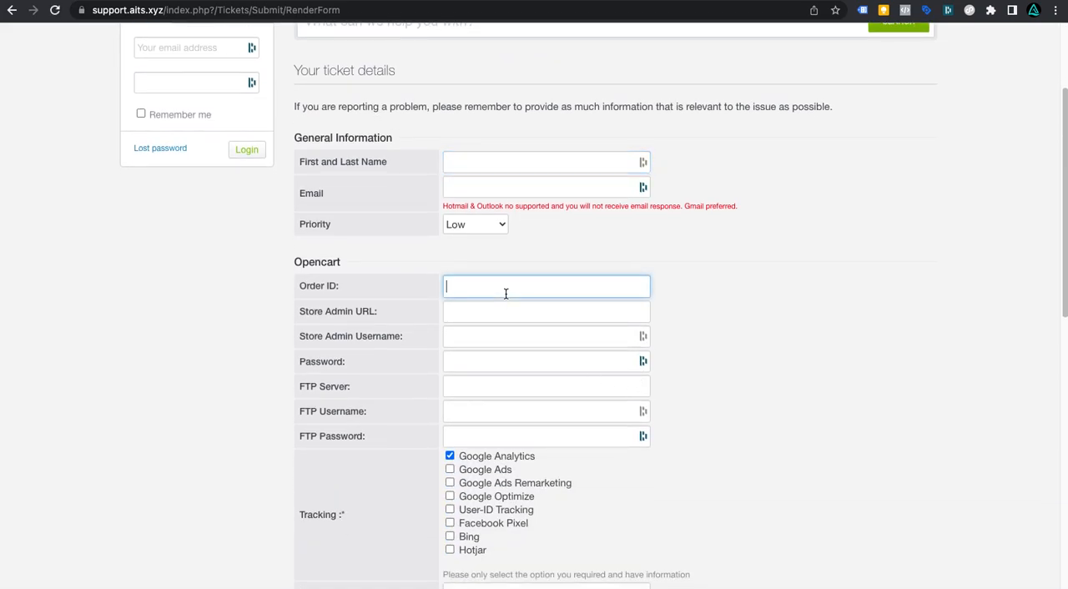
click(500, 318)
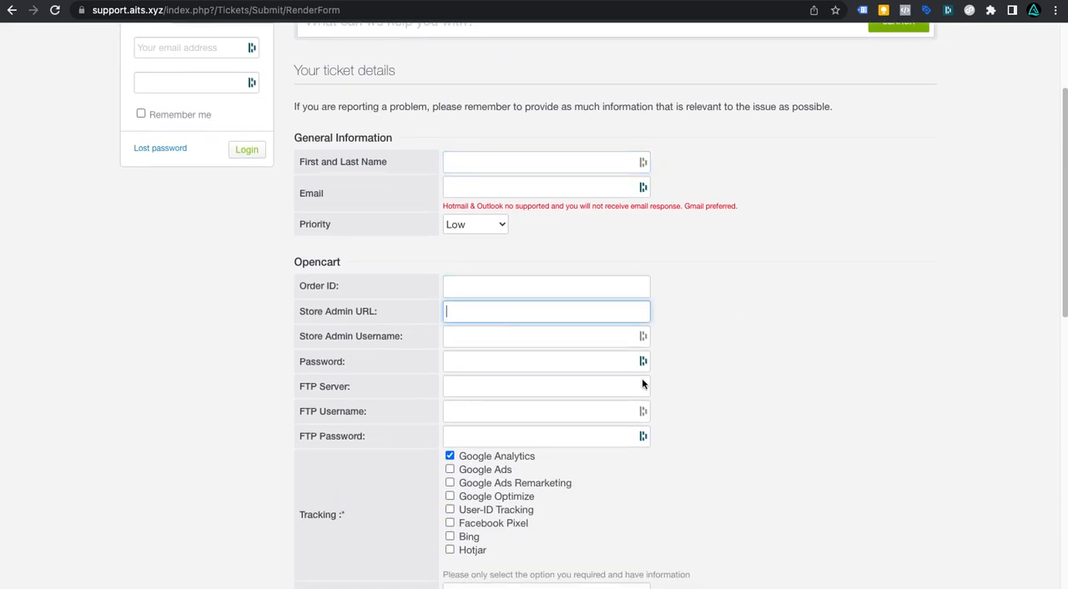
scroll(742, 451, down, 6)
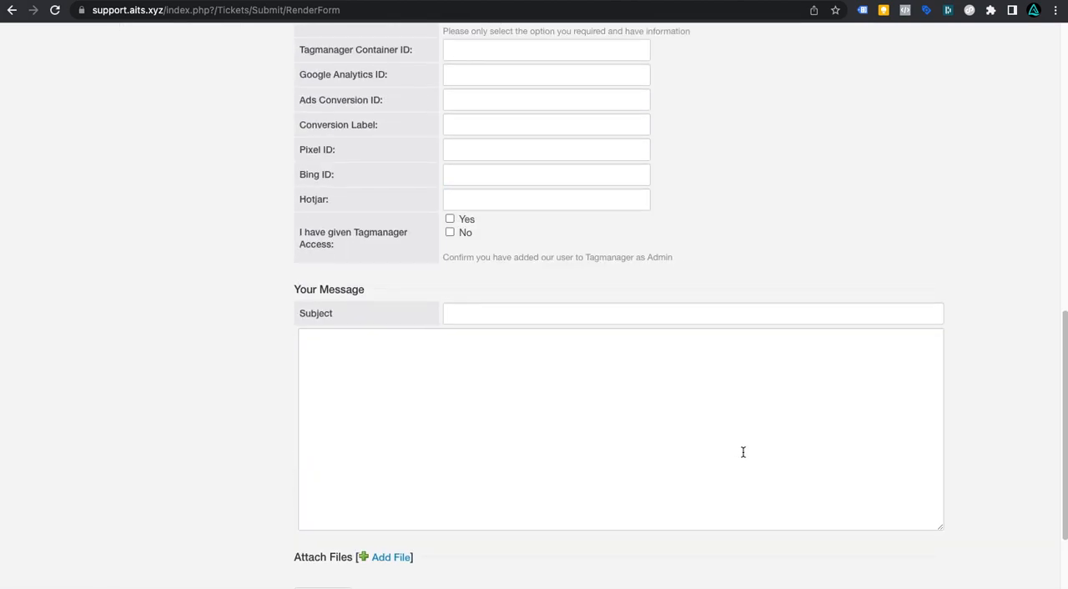
scroll(745, 434, up, 8)
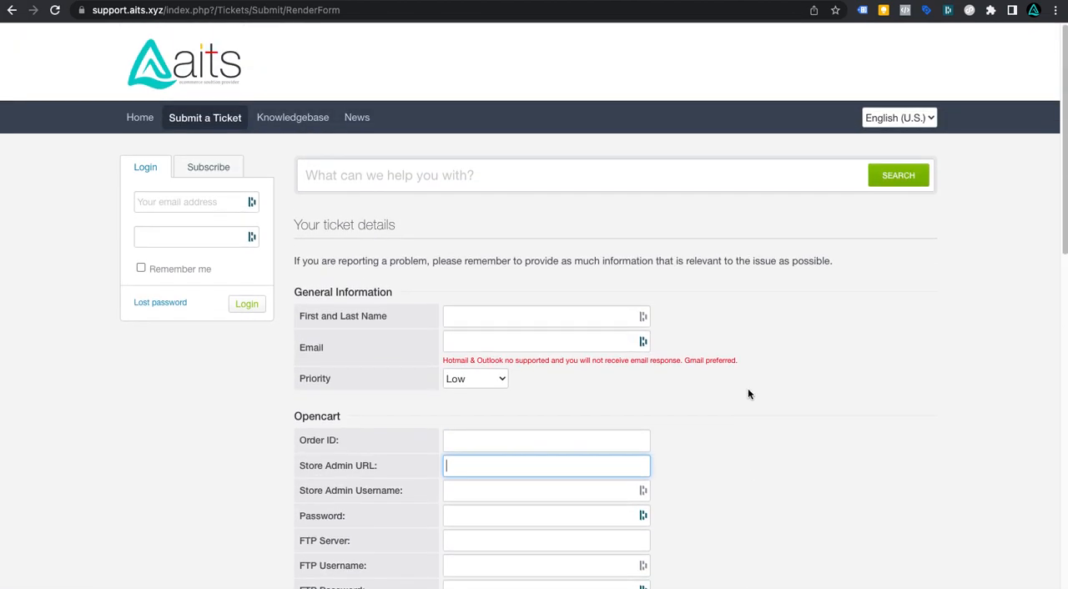